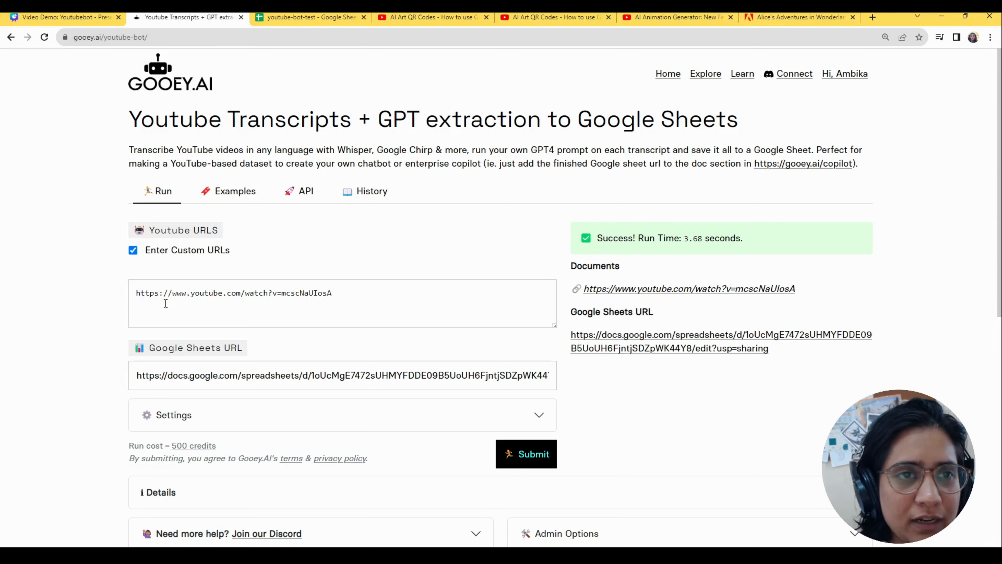
Step: Review the "How to use Gooey.AI workflows" YouTube playlist, the youtube-bot-test sheet and the workflow's YouTube and Google Sheets URL inputs
left_click(67, 17)
left_click(187, 17)
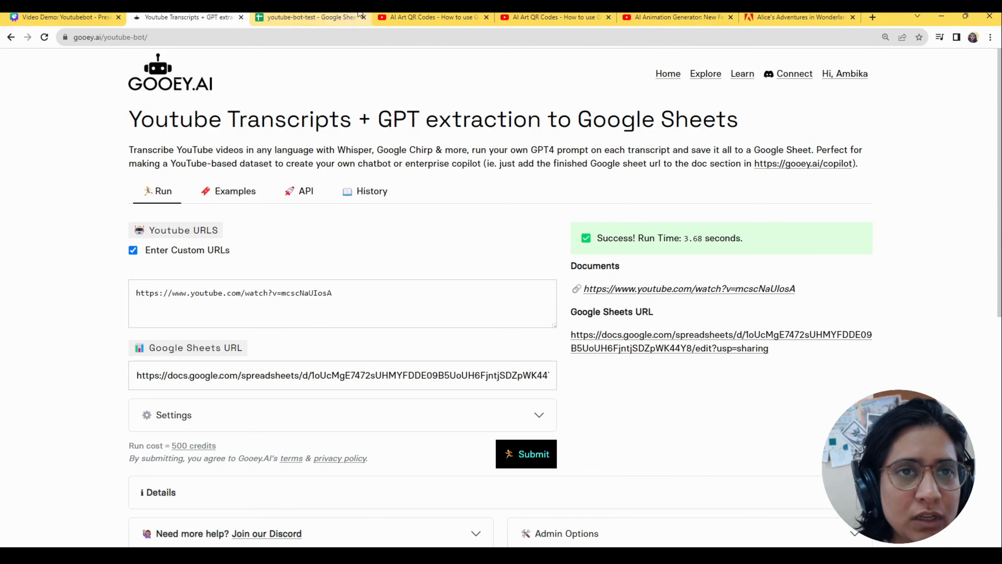
left_click(414, 18)
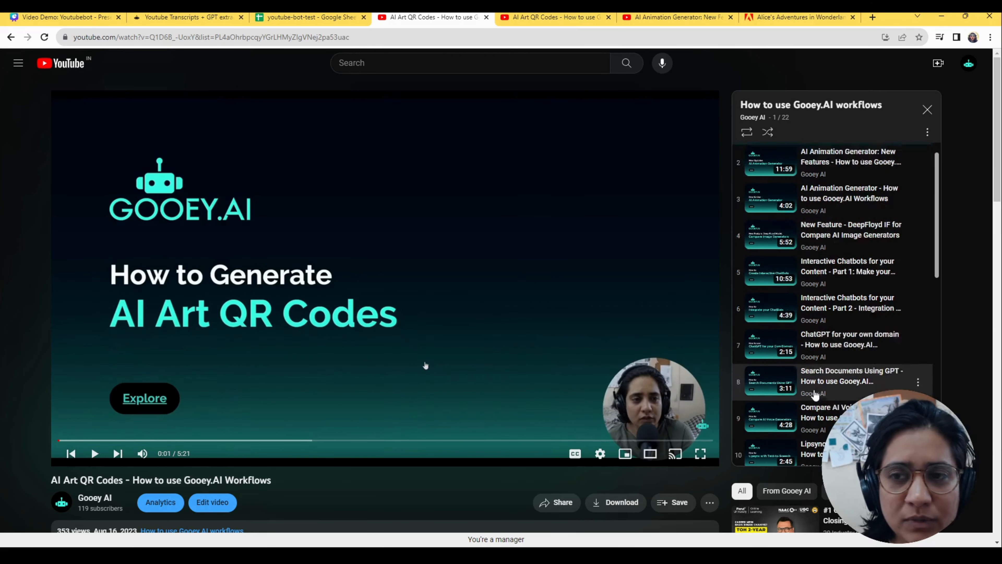
scroll(814, 395, "down", 10)
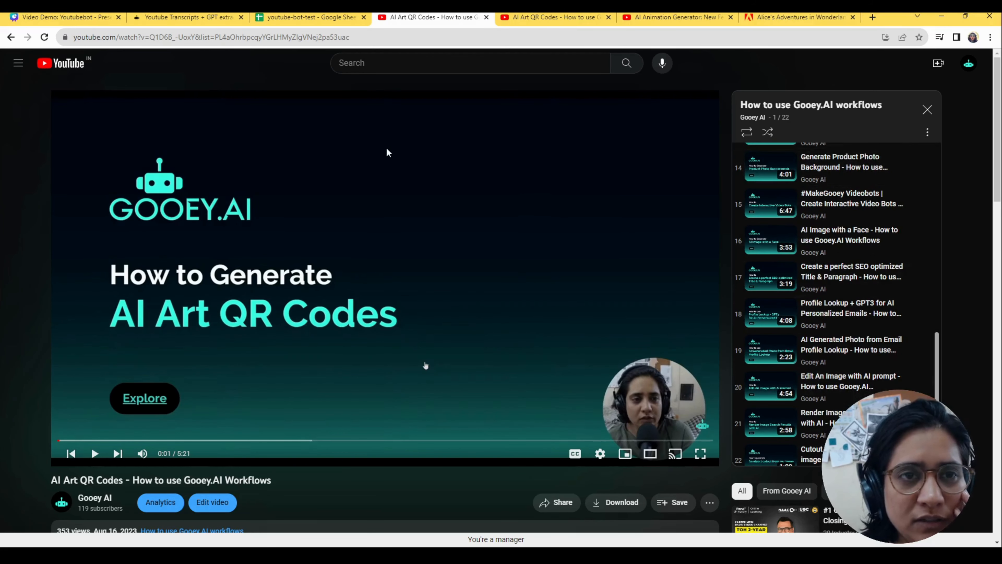
left_click(319, 16)
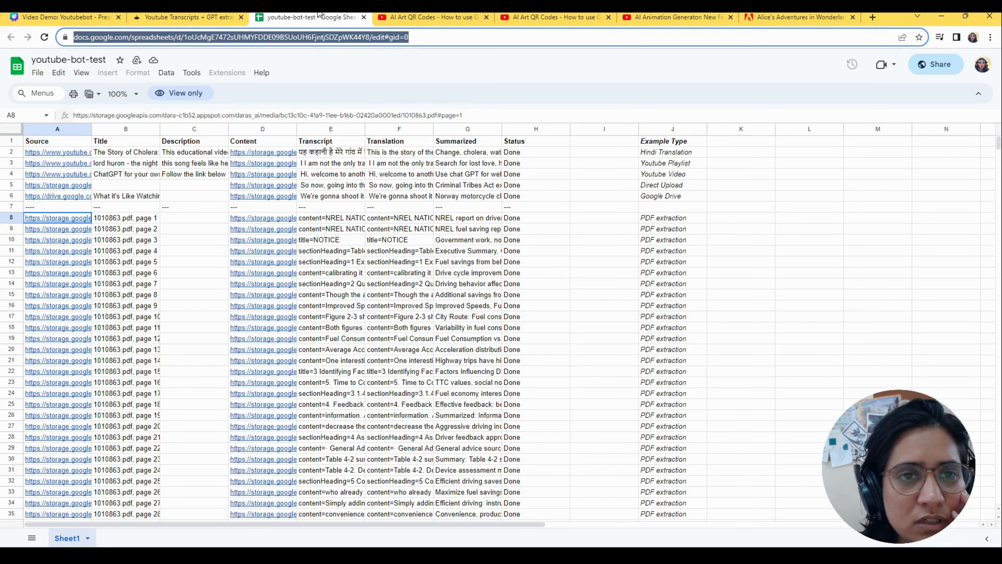
left_click(222, 16)
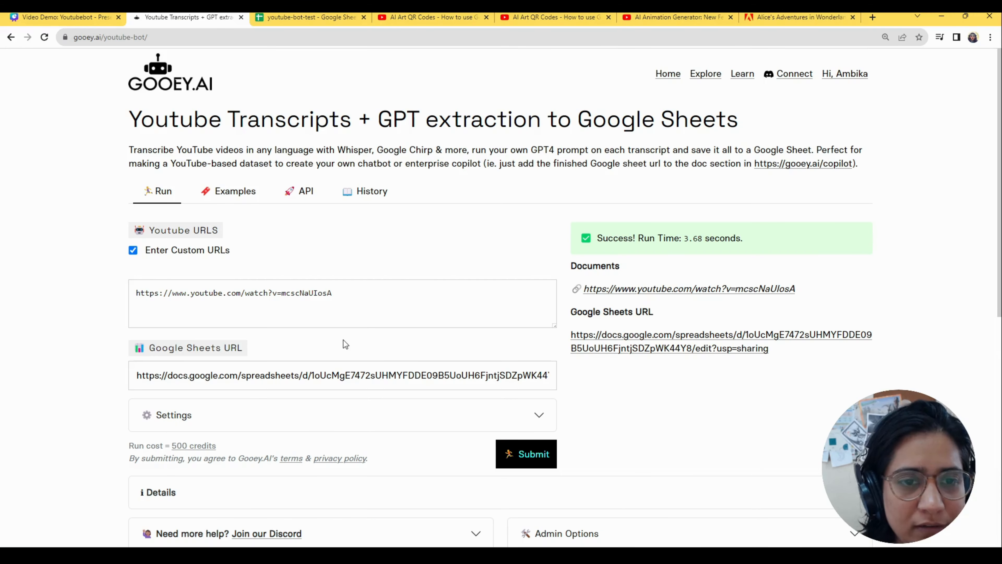
scroll(369, 380, "down", 2)
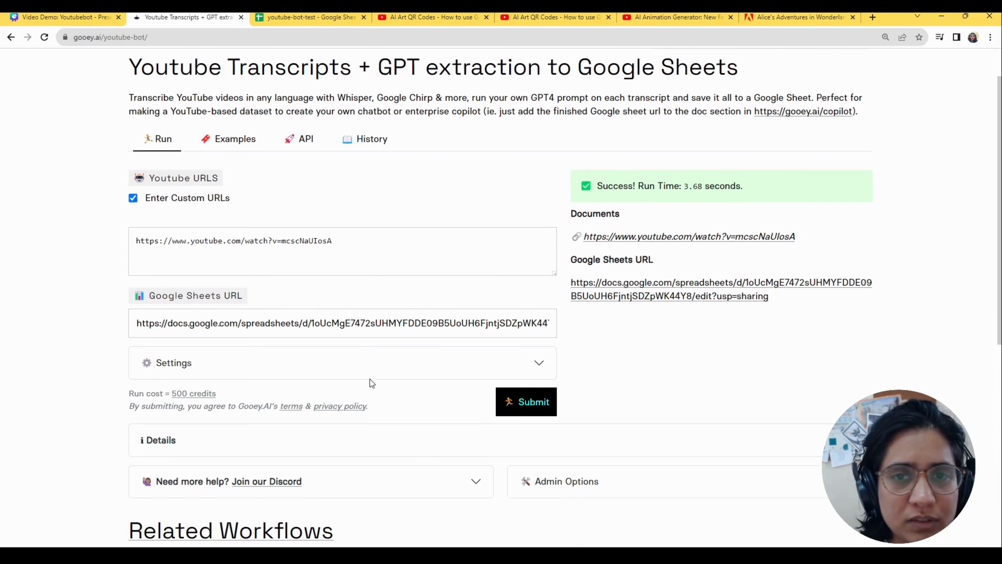
scroll(408, 429, "up", 2)
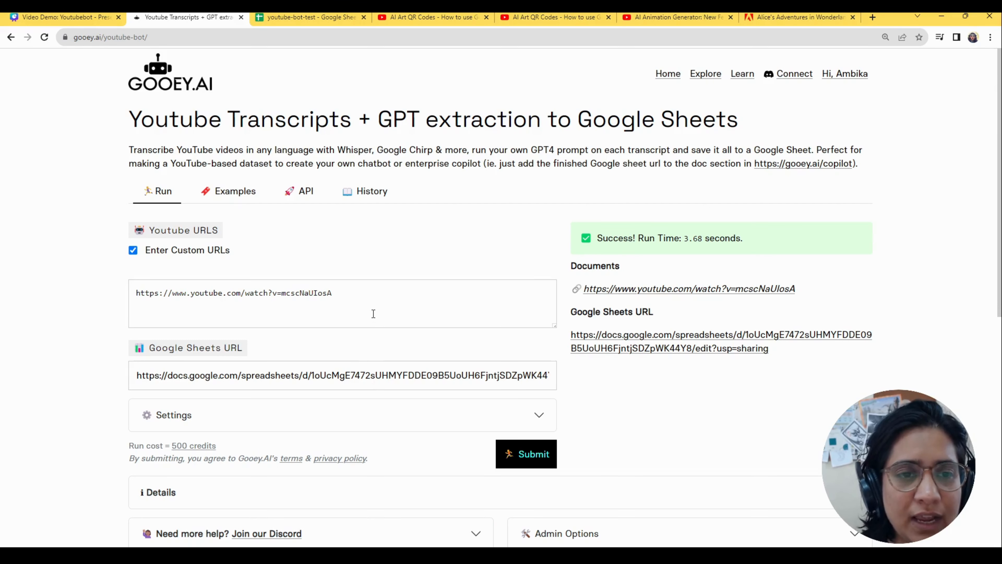
left_click(374, 300)
key("ctrl+a")
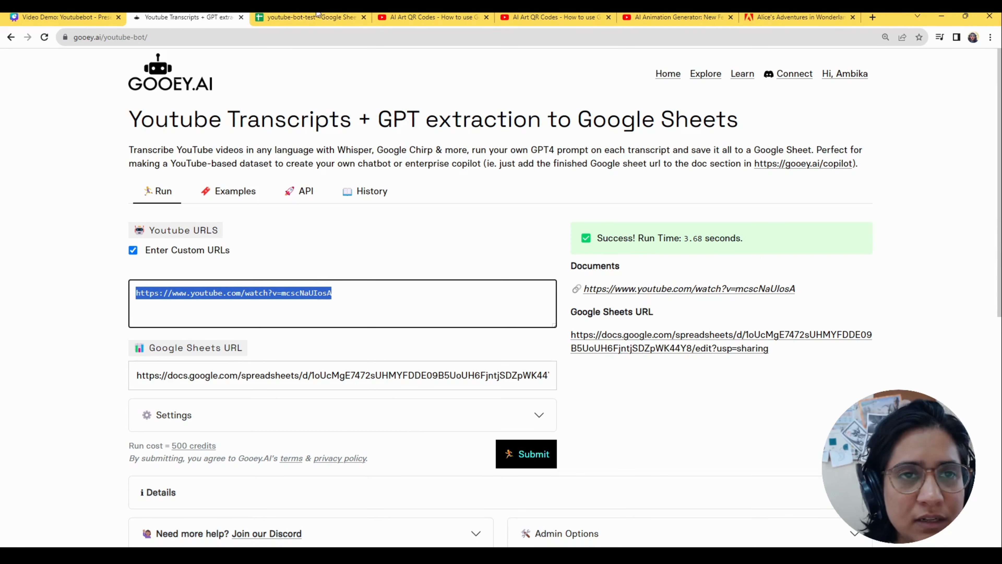
Step: Open a new blank Google Sheets spreadsheet with sheets.new in place of the youtube-bot-test sheet
left_click(330, 15)
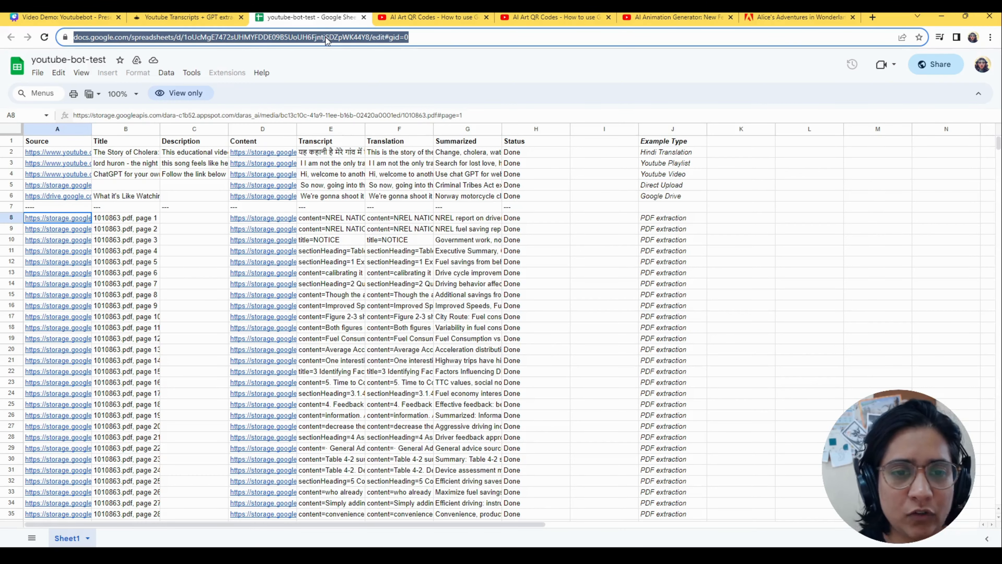
type("ss")
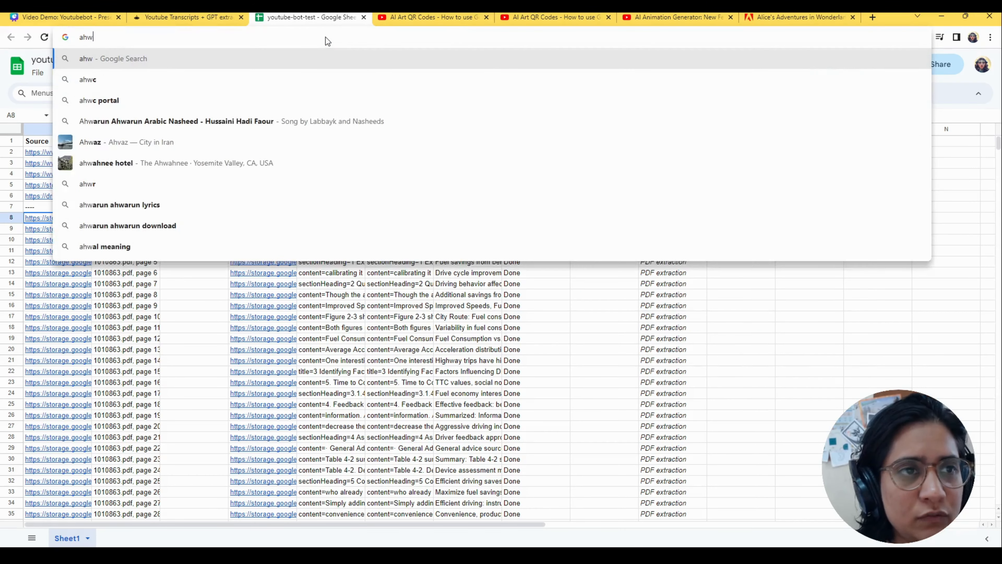
key("BackSpace")
type("hee")
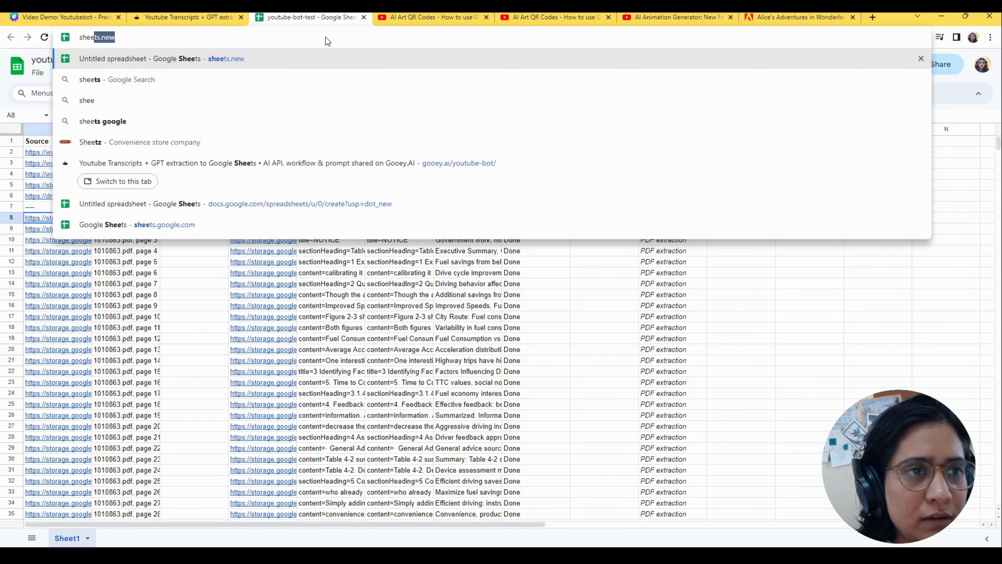
key("Return")
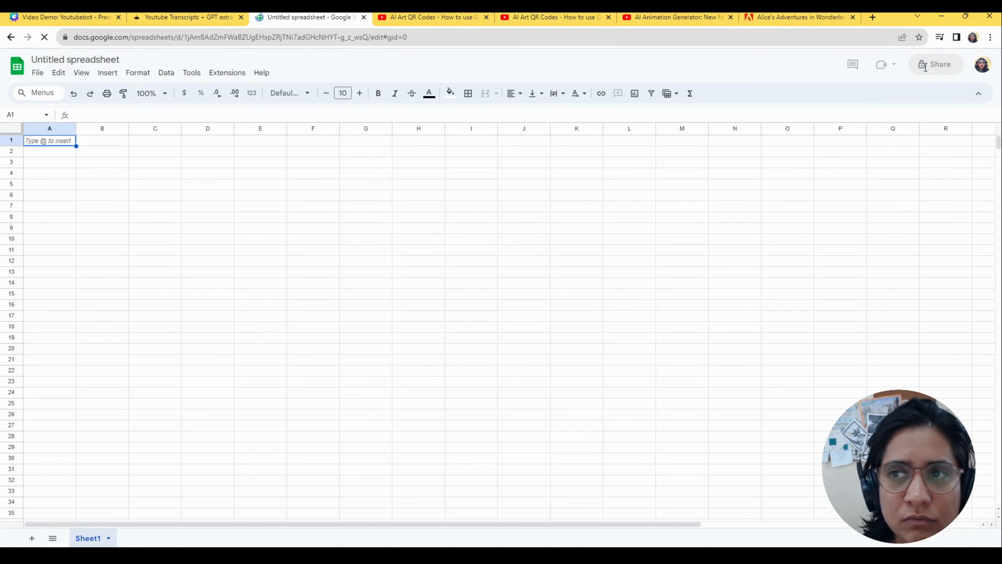
Step: Start sharing the new spreadsheet and name it "test for tutorial"
left_click(935, 64)
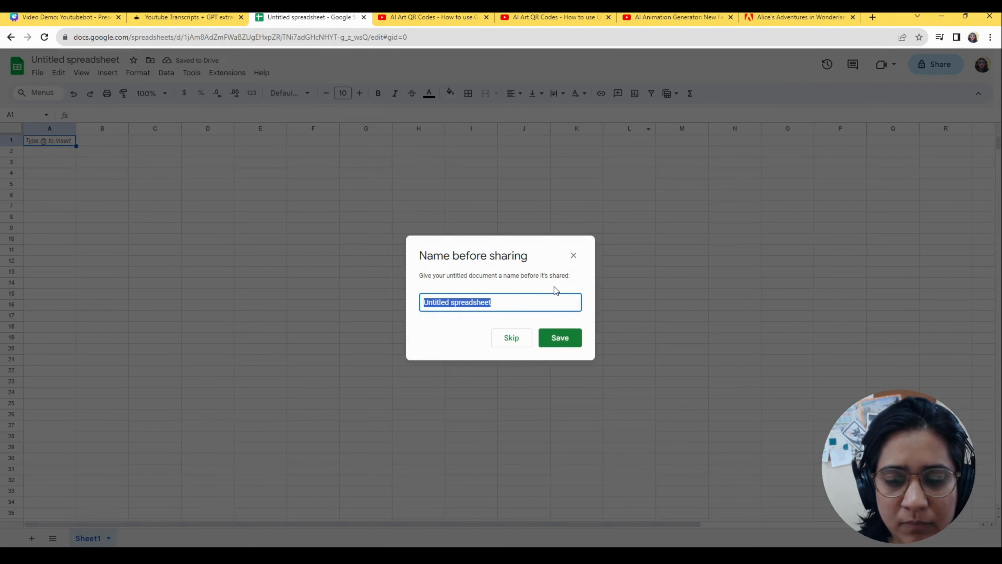
type("test for t")
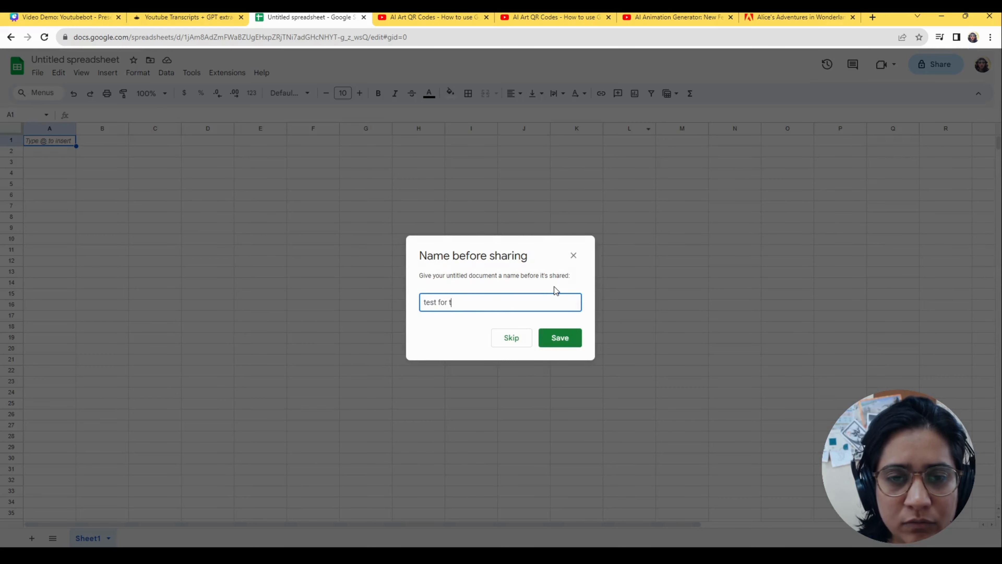
type("uti")
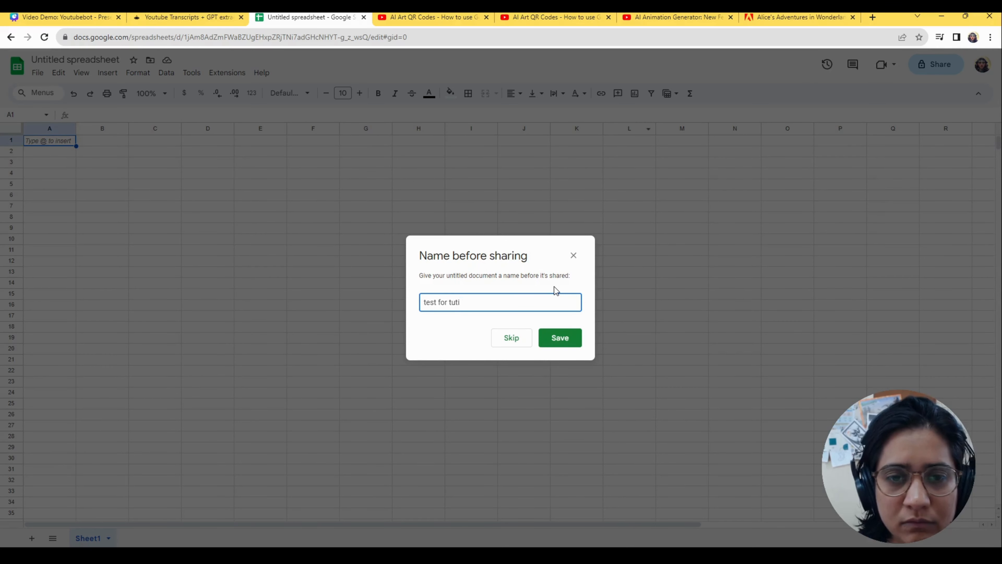
key("BackSpace")
type("orial")
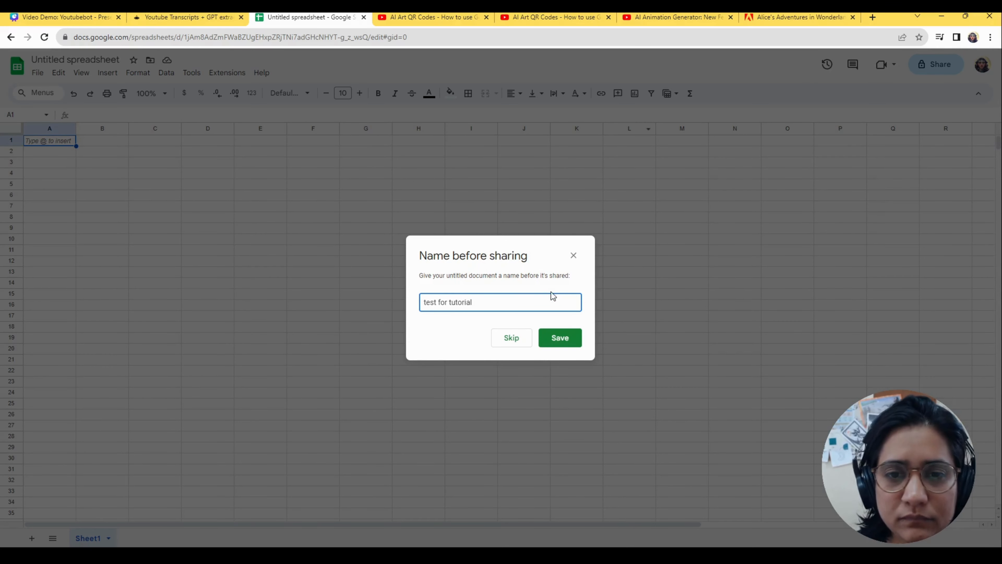
left_click(551, 338)
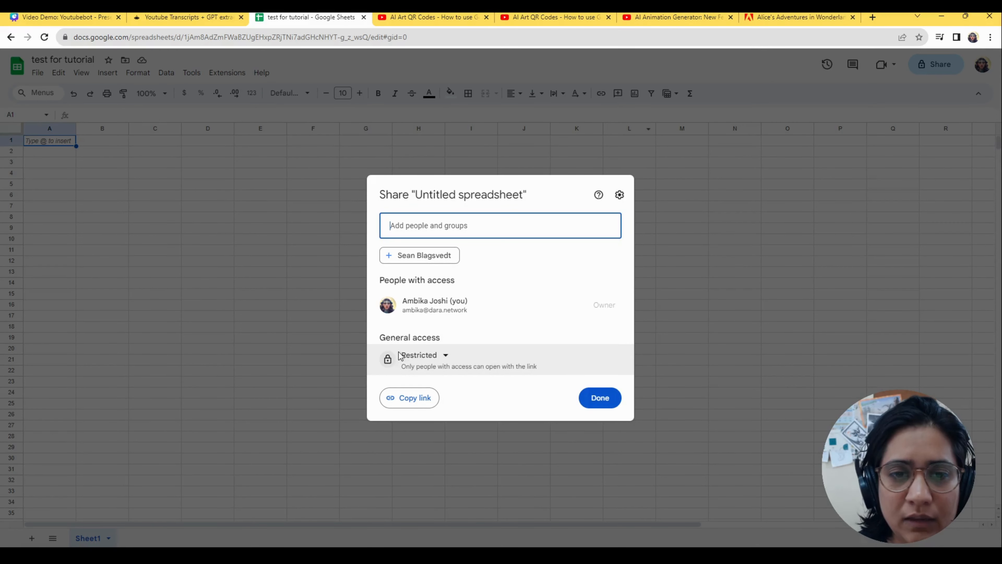
Step: Give anyone with the link Editor access to the spreadsheet and copy its sharing link
left_click(400, 355)
left_click(424, 446)
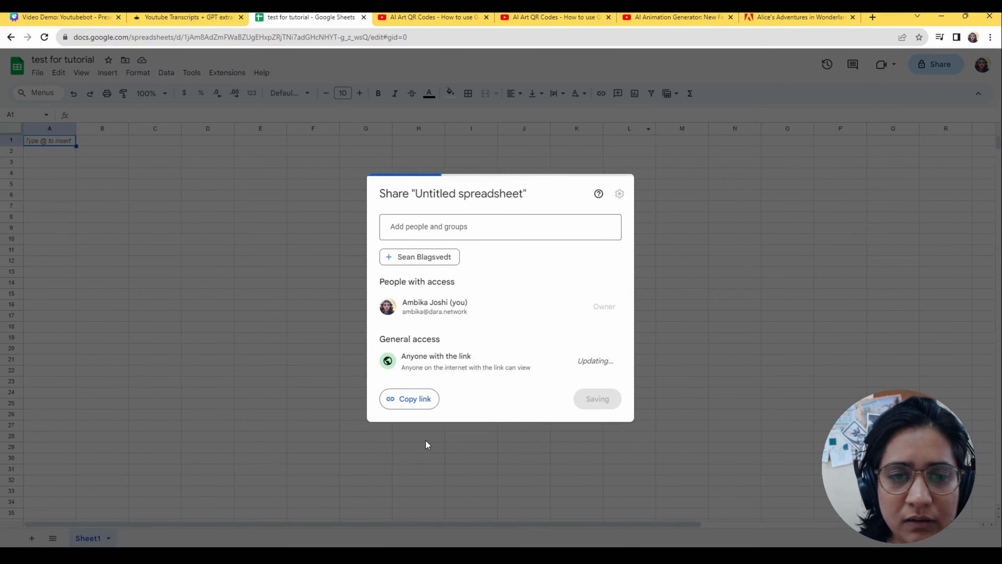
left_click(587, 359)
left_click(610, 450)
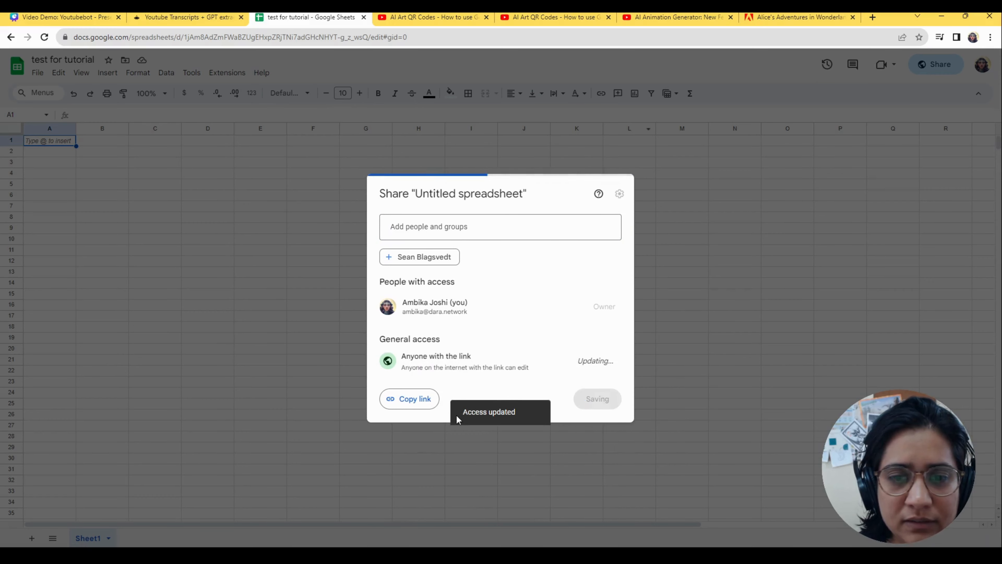
left_click(406, 398)
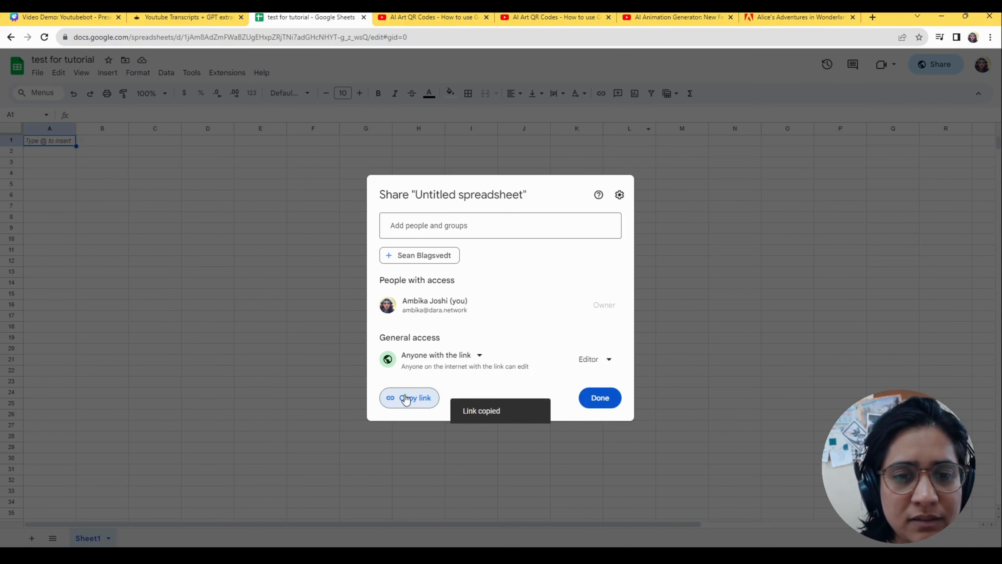
left_click(615, 406)
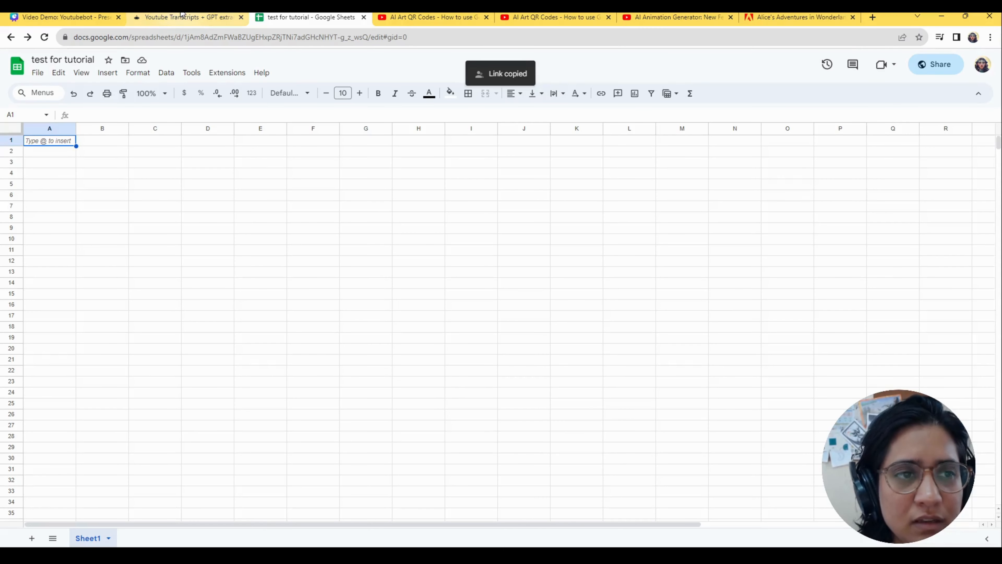
Step: Replace the Google Sheets URL in the Gooey.AI YouTube transcripts workflow with the copied spreadsheet link
left_click(182, 16)
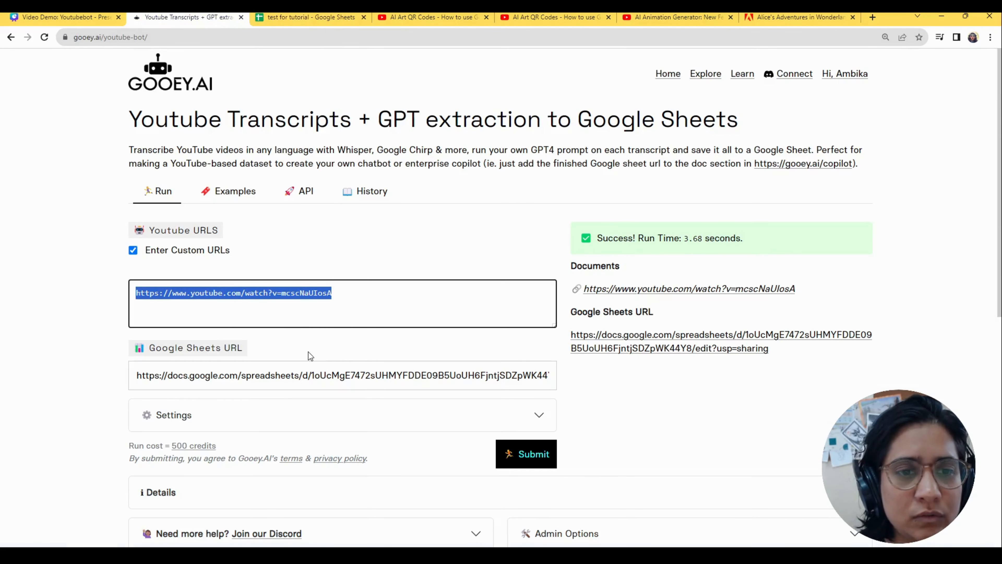
triple_click(294, 375)
key("BackSpace")
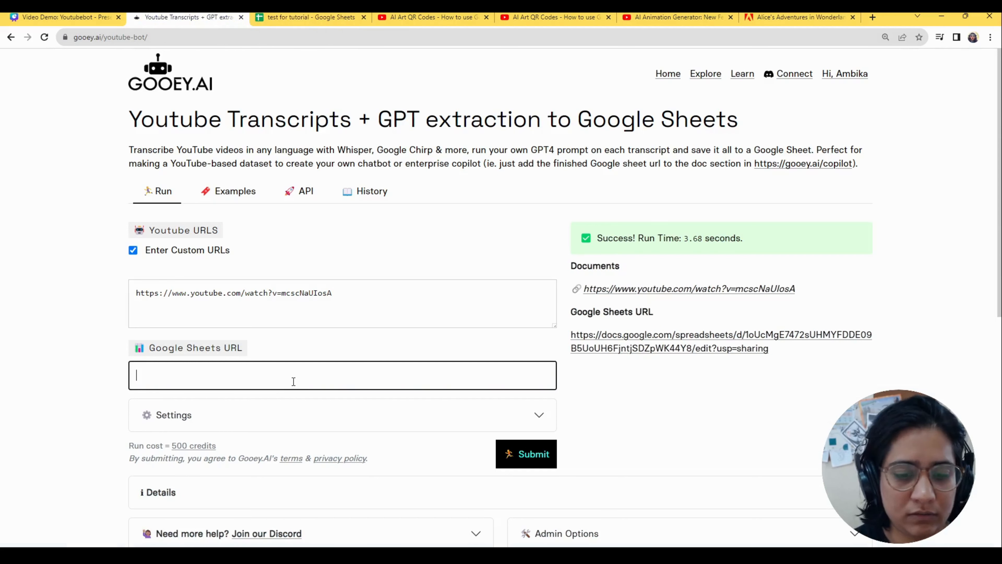
key("ctrl+v")
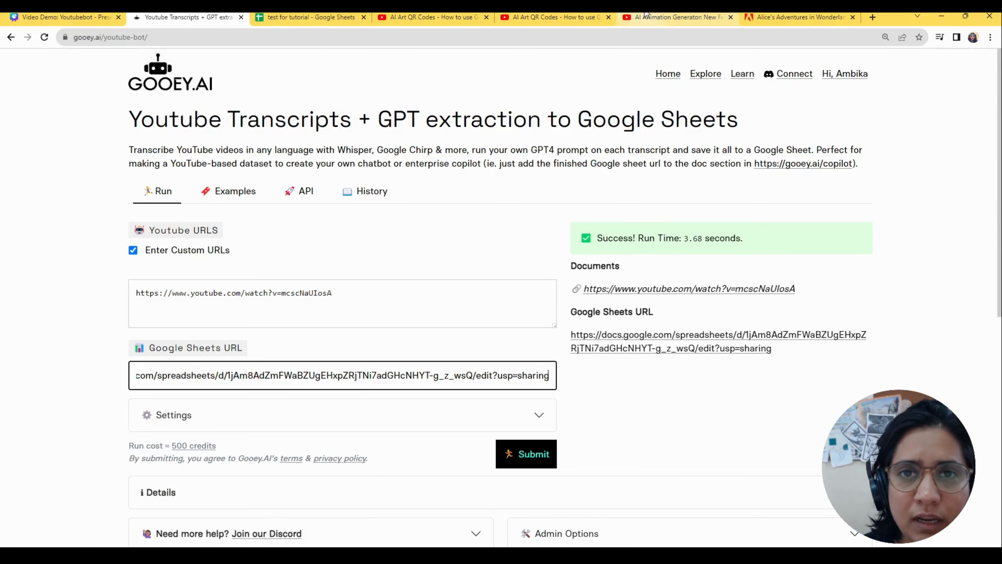
Step: Replace the workflow's YouTube URL with the "AI Animation Generator: New Features" video address, leaving out its playlist parameters
left_click(646, 16)
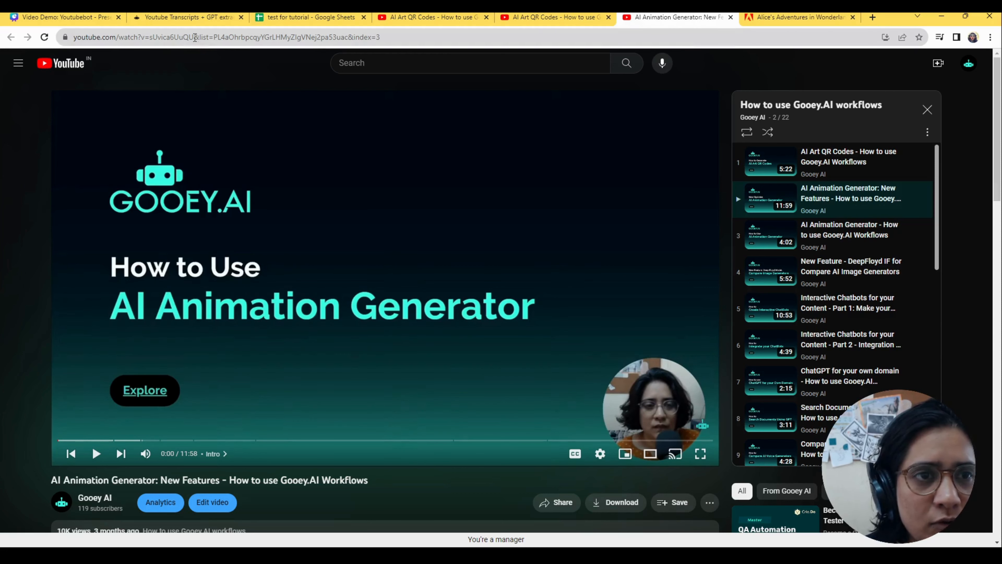
left_click_drag(195, 37, 47, 39)
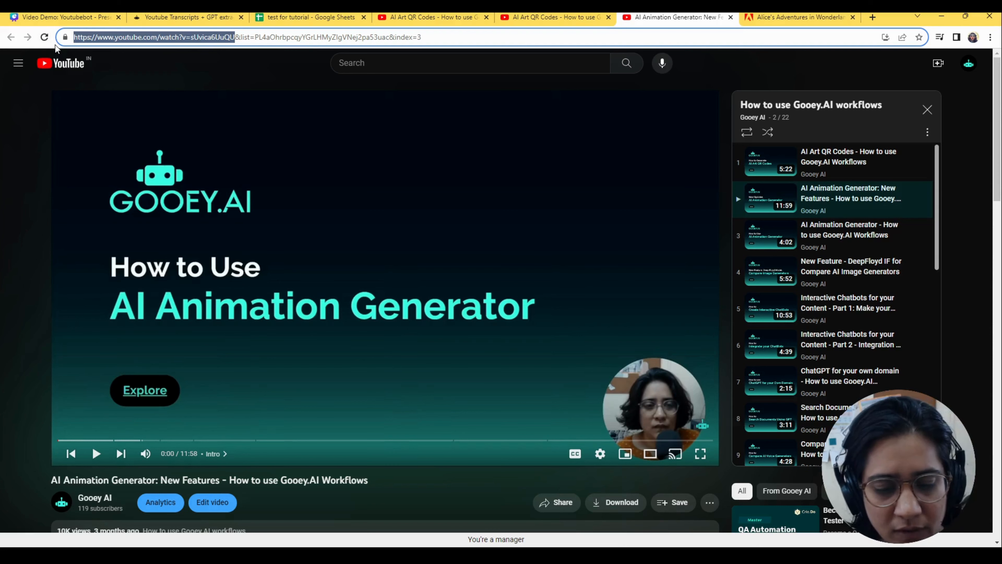
left_click(194, 16)
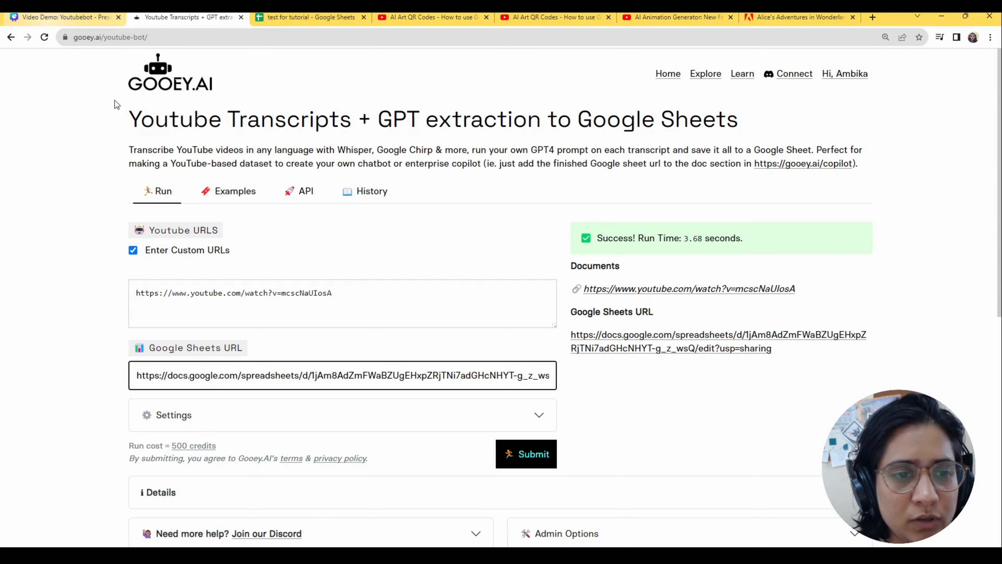
left_click(164, 297)
key("ctrl+a")
key("ctrl+v")
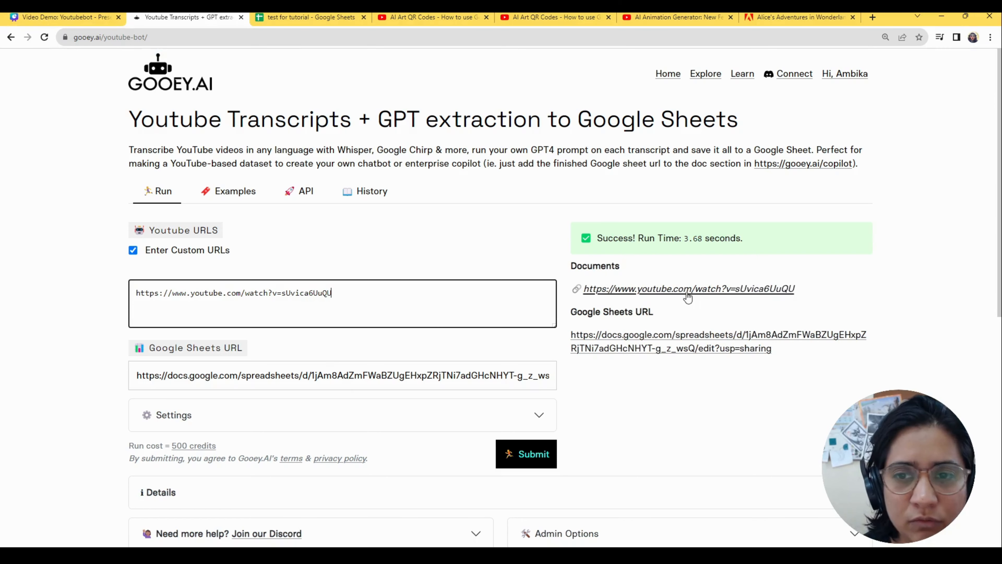
Step: Expand the workflow's settings and review the task instructions, language model options, ASR models and Google Translate languages
left_click(237, 414)
scroll(237, 411, "down", 5)
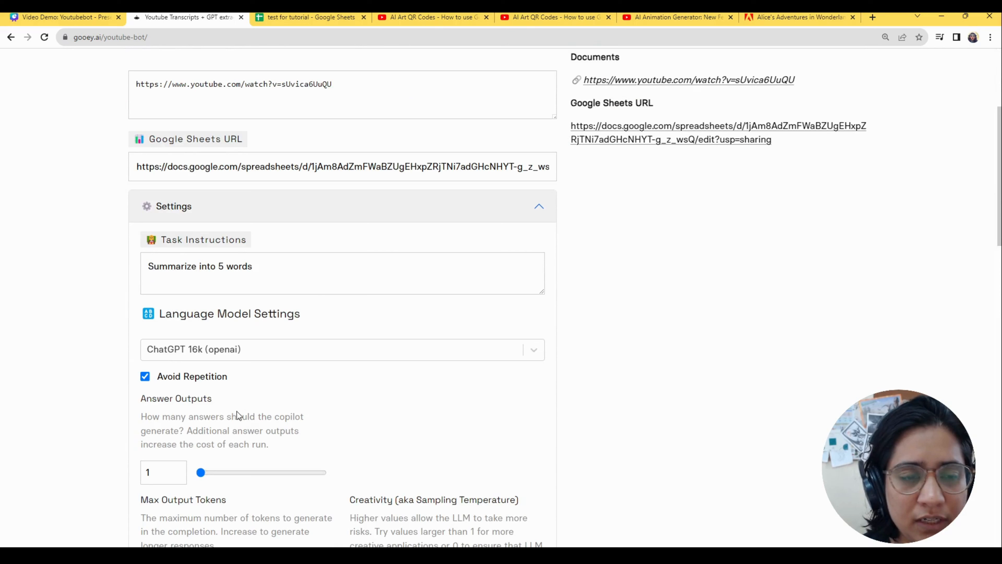
left_click(312, 267)
key("ctrl+a")
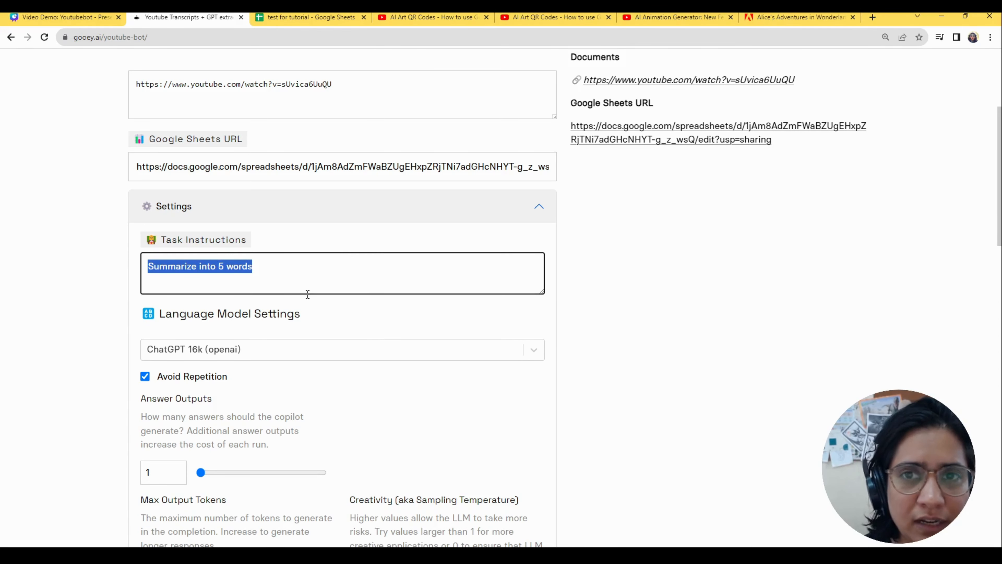
scroll(310, 312, "down", 4)
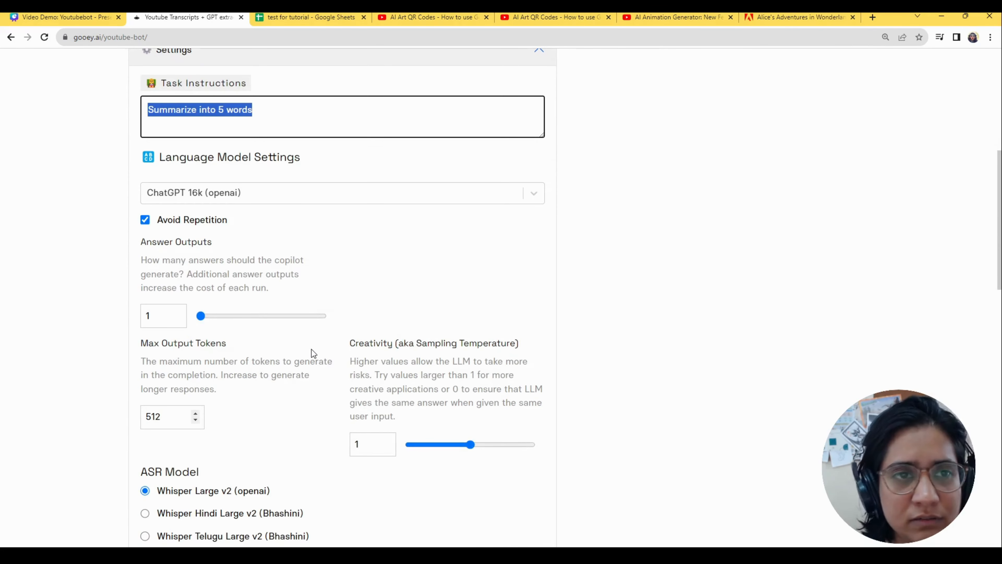
scroll(312, 350, "up", 3)
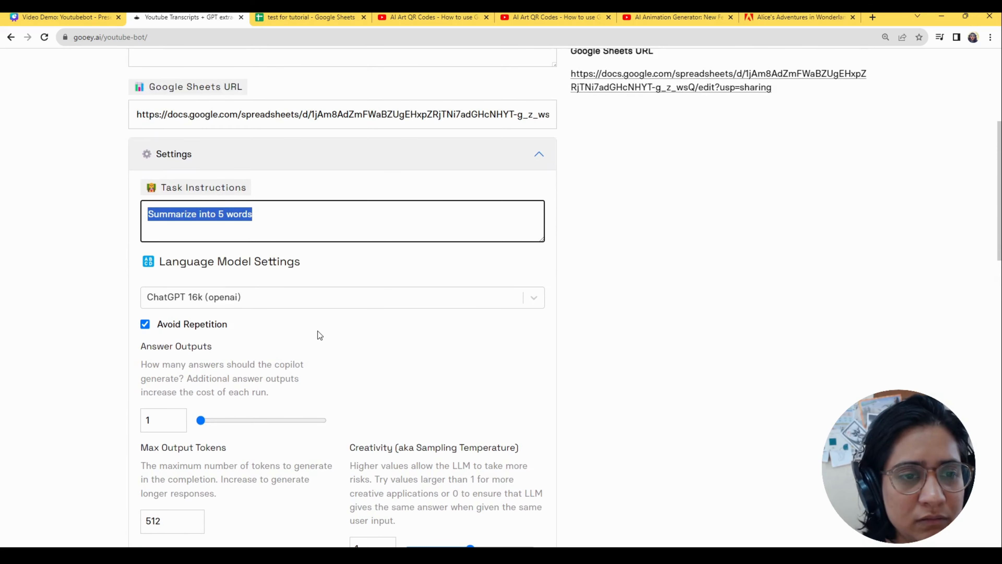
scroll(320, 335, "down", 10)
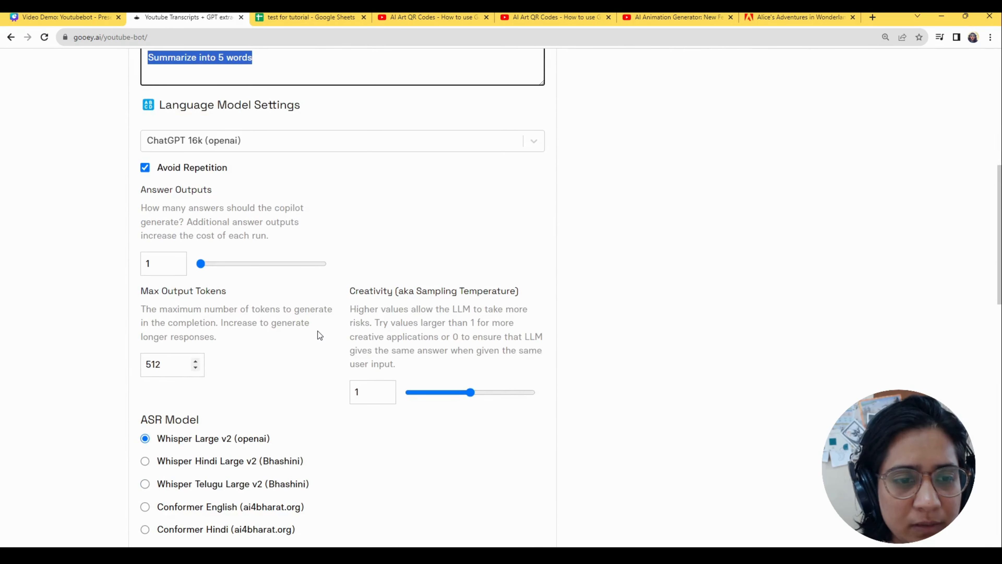
left_click(388, 396)
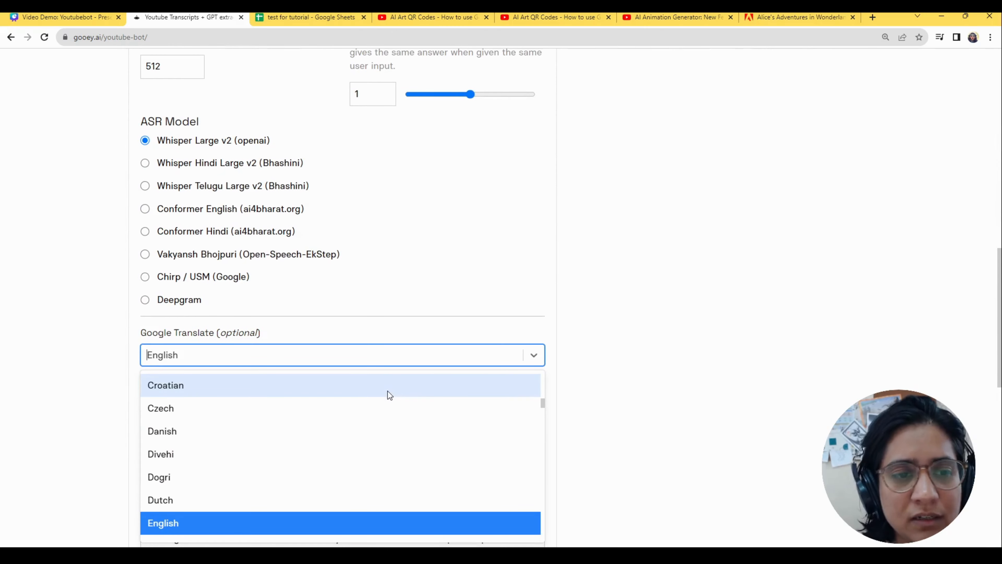
left_click(589, 258)
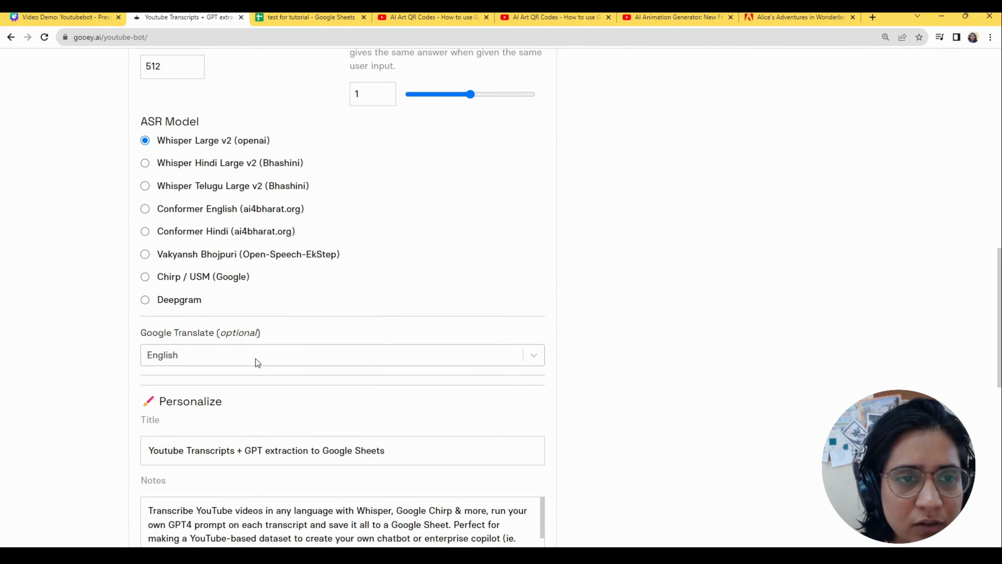
Step: Set the workflow's optional Google Translate language to Hindi
scroll(322, 411, "up", 10)
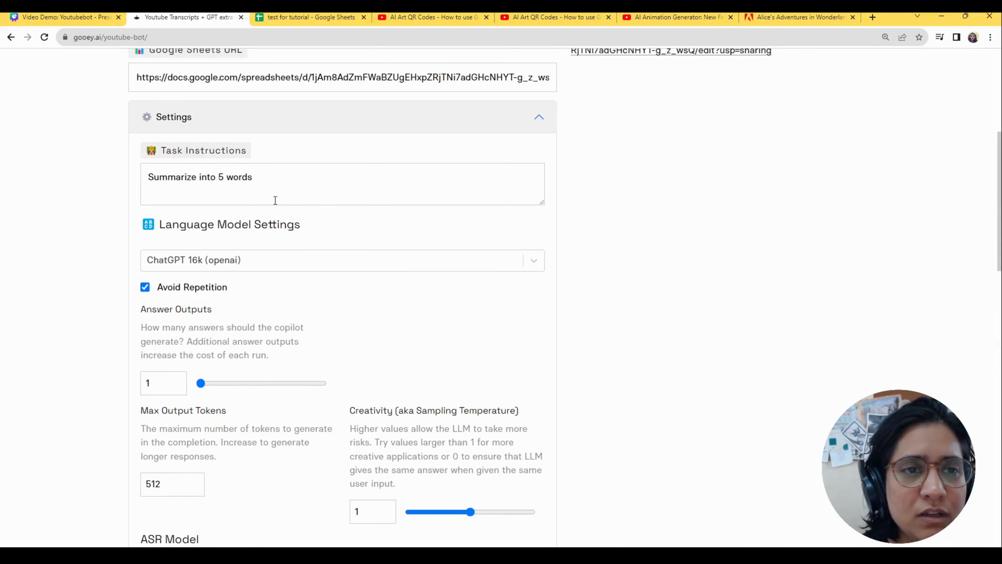
triple_click(275, 200)
scroll(276, 201, "down", 10)
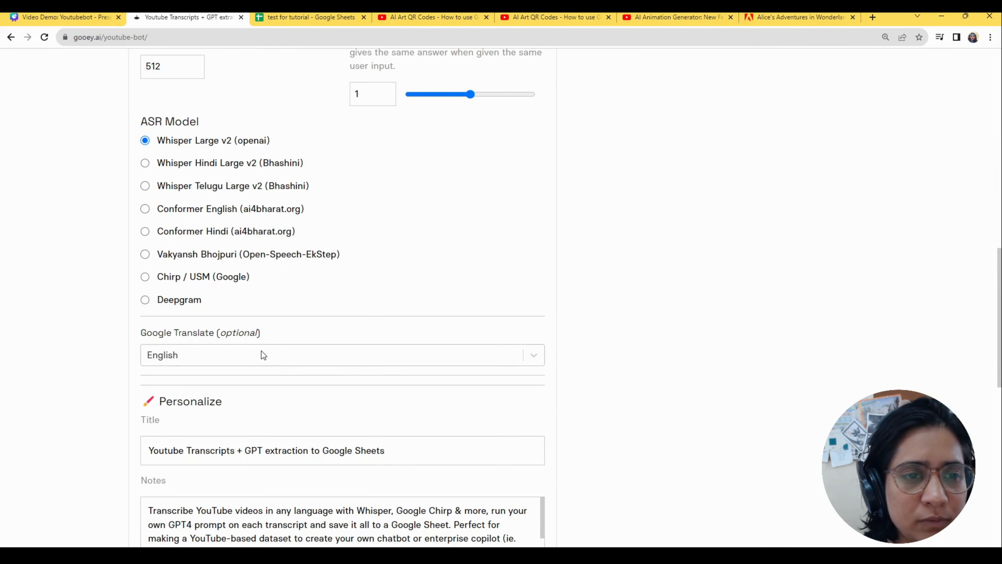
left_click(261, 351)
scroll(233, 472, "up", 8)
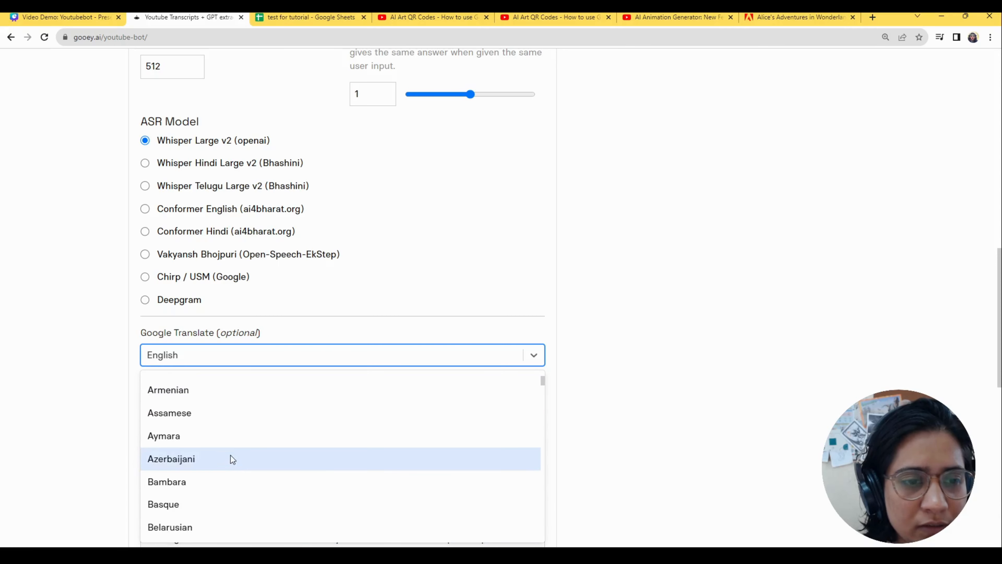
scroll(230, 453, "up", 2)
scroll(226, 444, "down", 15)
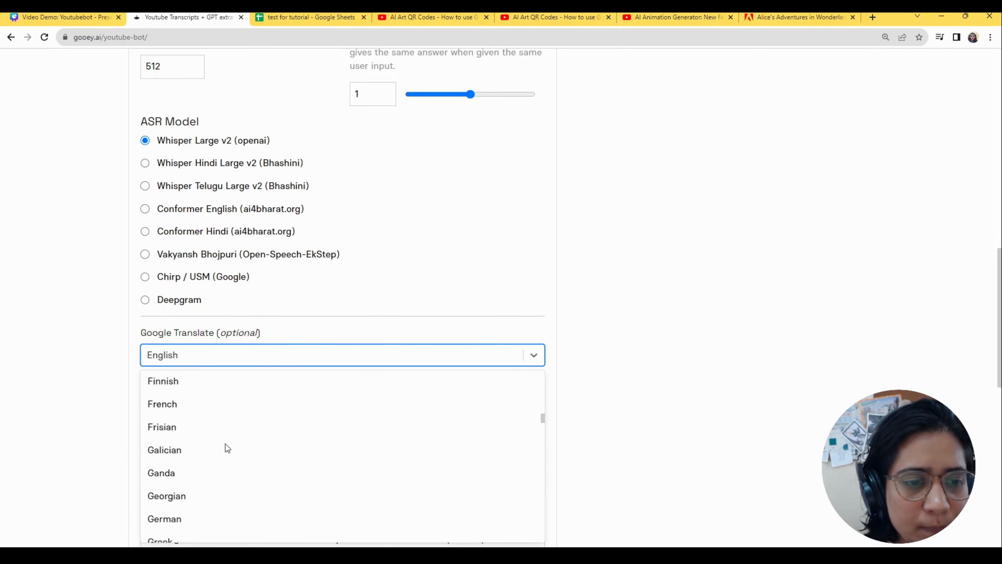
scroll(228, 448, "down", 5)
scroll(210, 414, "up", 1)
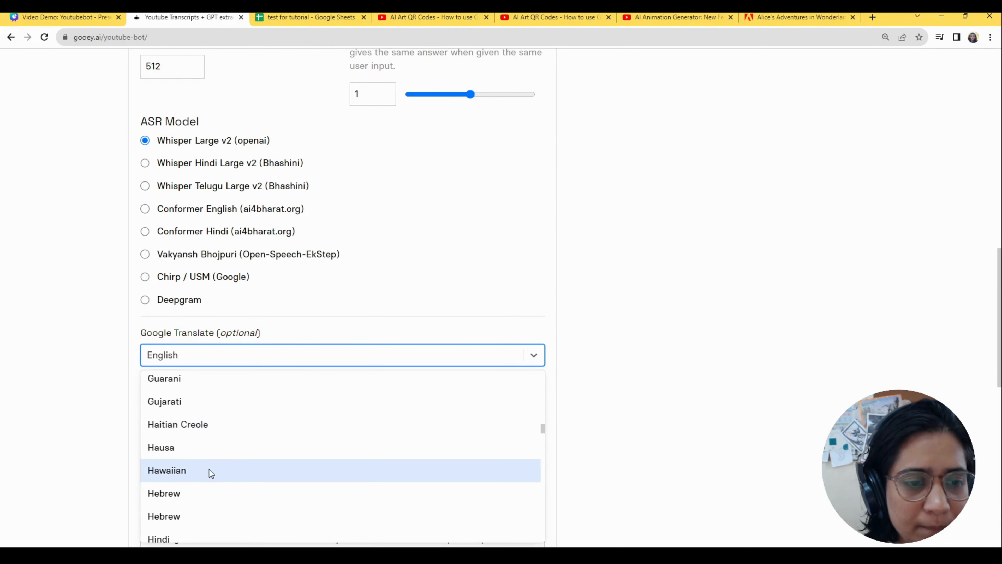
scroll(209, 469, "down", 1)
left_click(194, 490)
Step: Replace the task instructions with "give a simple youtube description based on the transcription, with a title and some relevant hashtags"
scroll(197, 194, "up", 5)
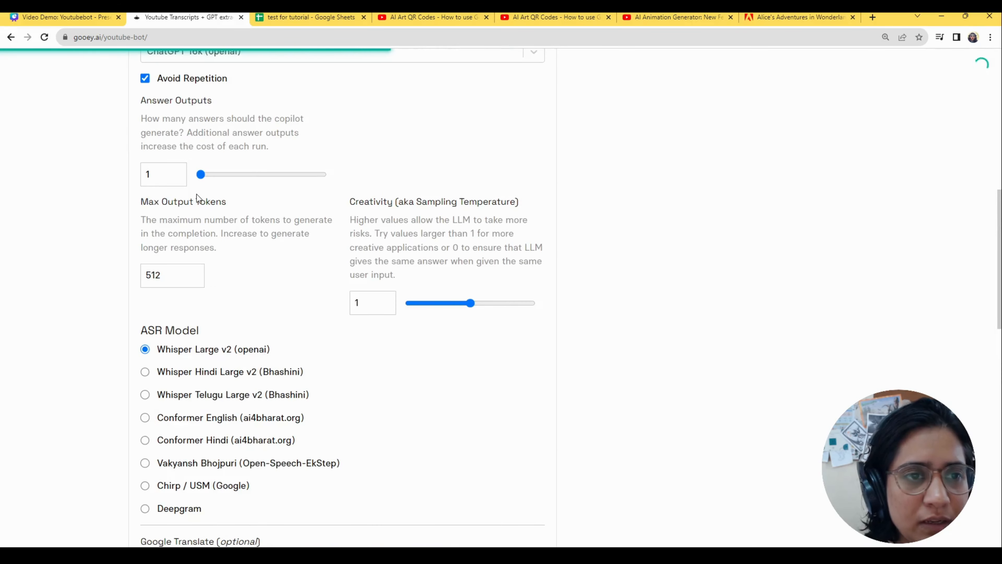
scroll(196, 194, "up", 4)
triple_click(239, 148)
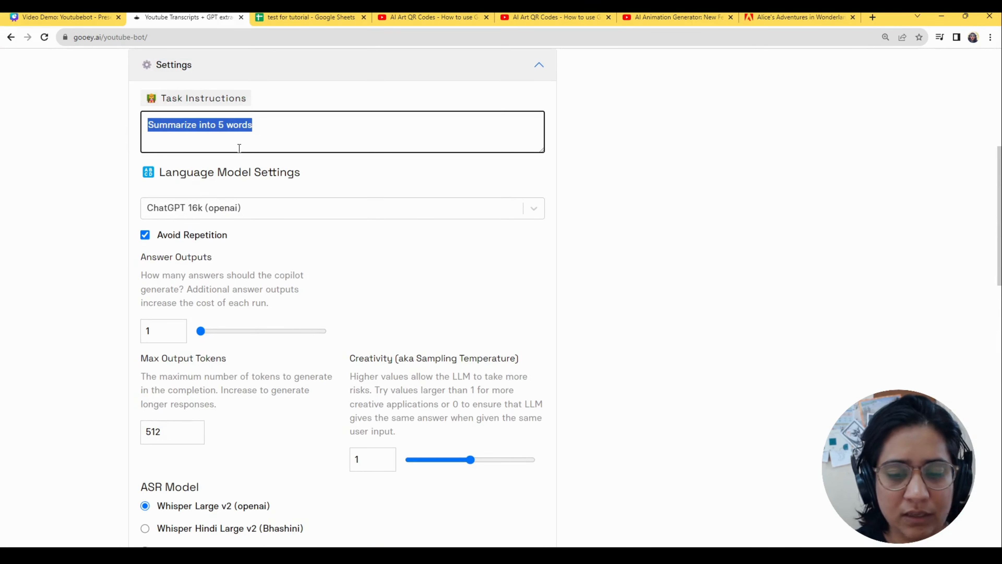
type("given ")
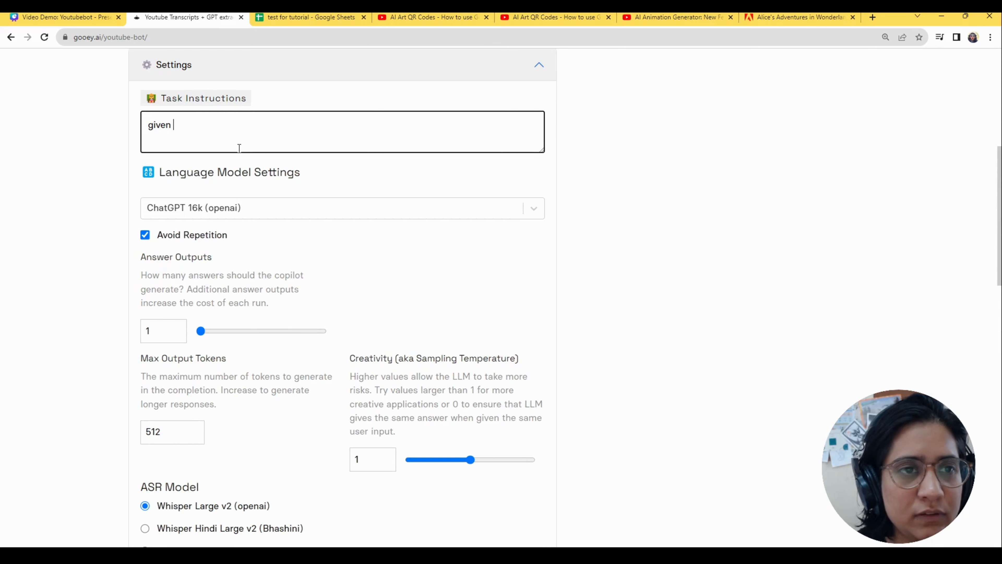
key("BackSpace")
key("BackSpace")
type(" a simple yo")
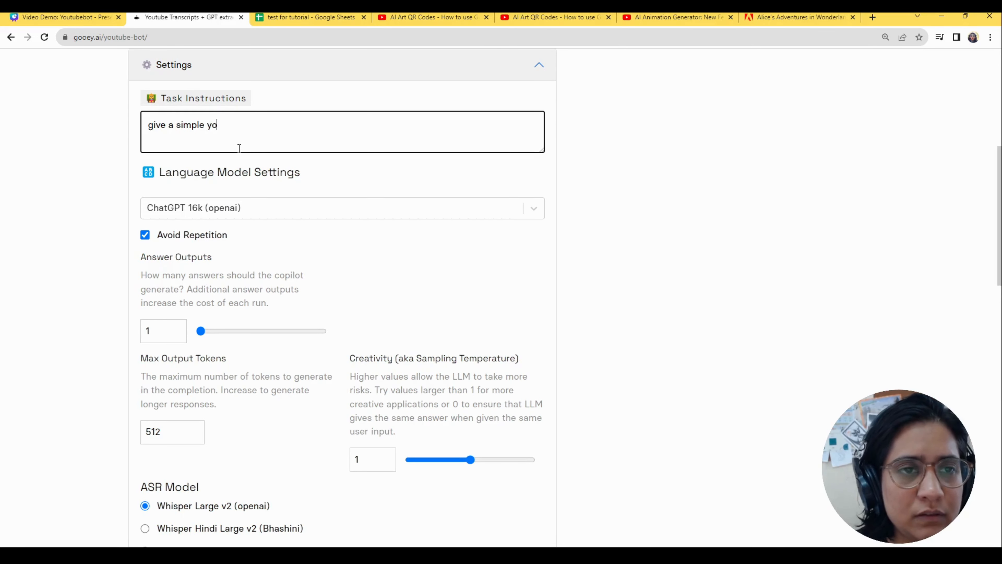
type("utube descri")
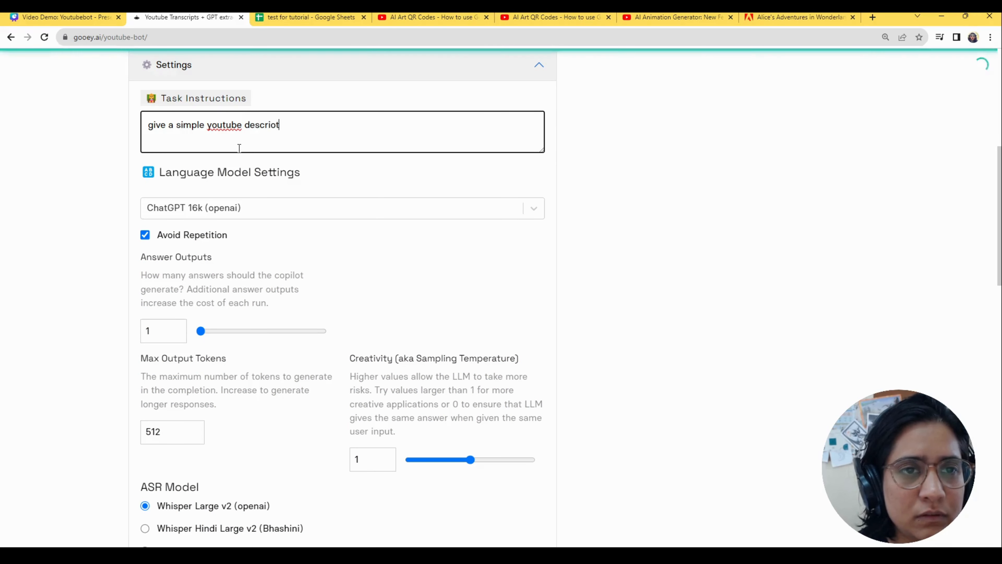
type("ption m")
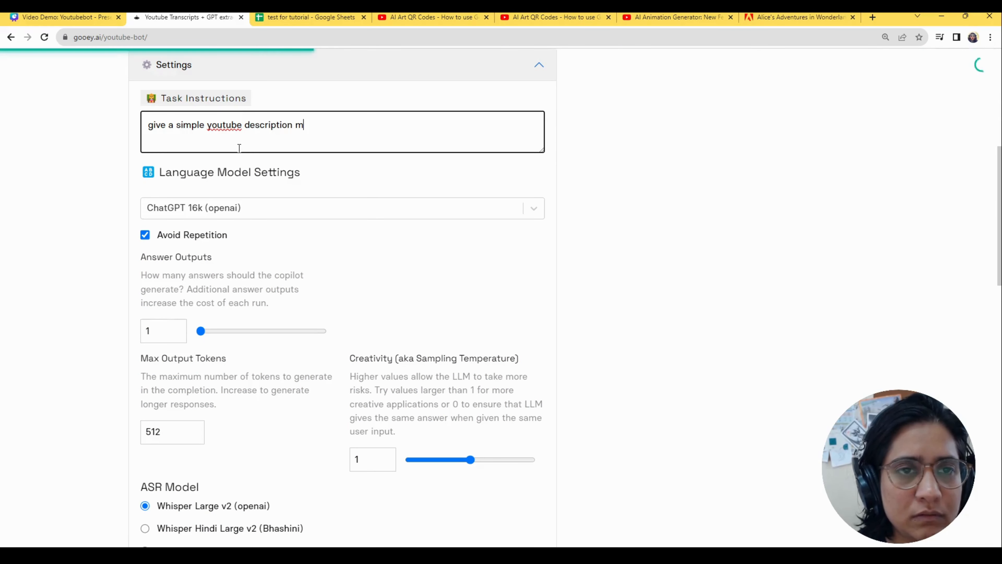
key("BackSpace")
type("based on th")
type("e transc")
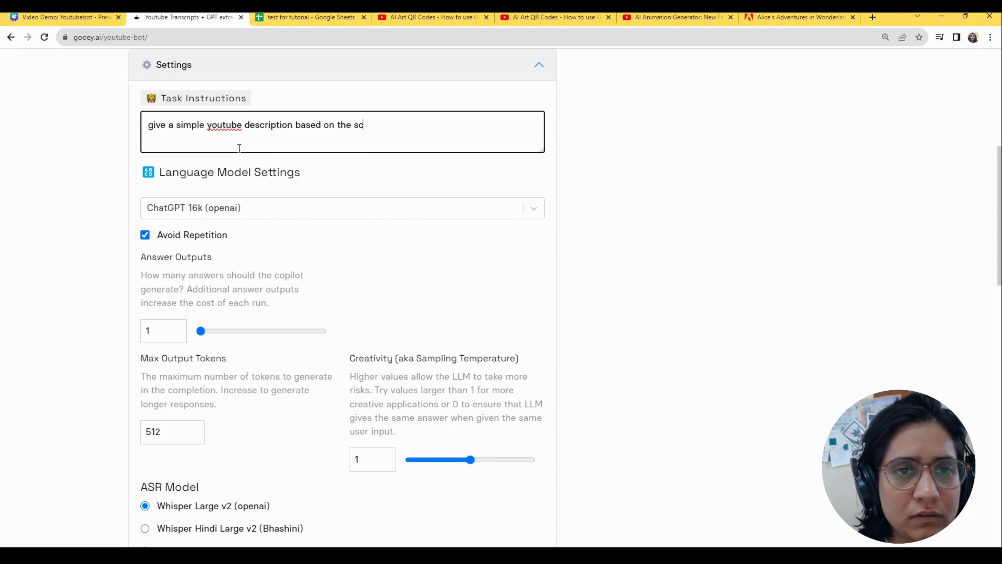
type("riptio")
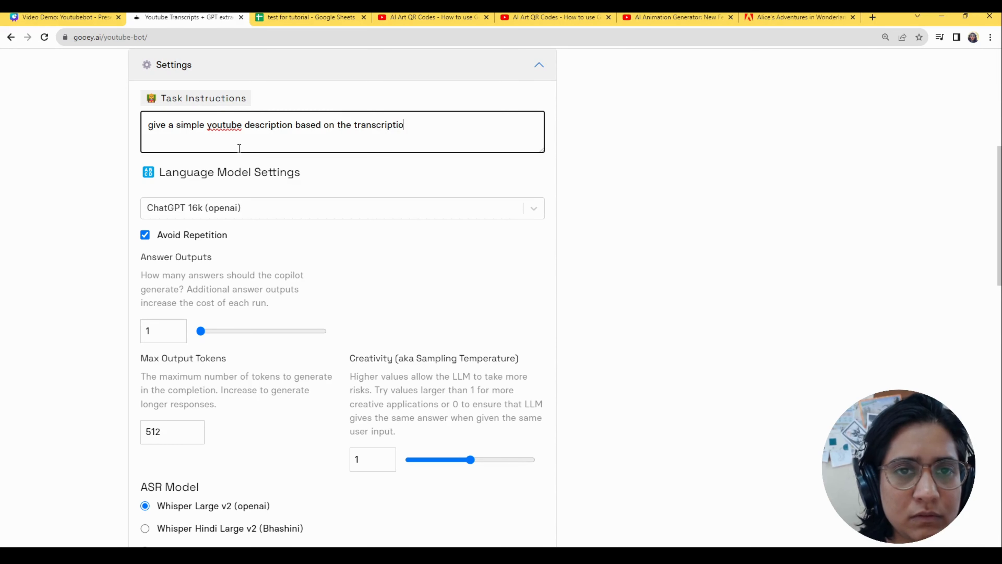
type("n, with a")
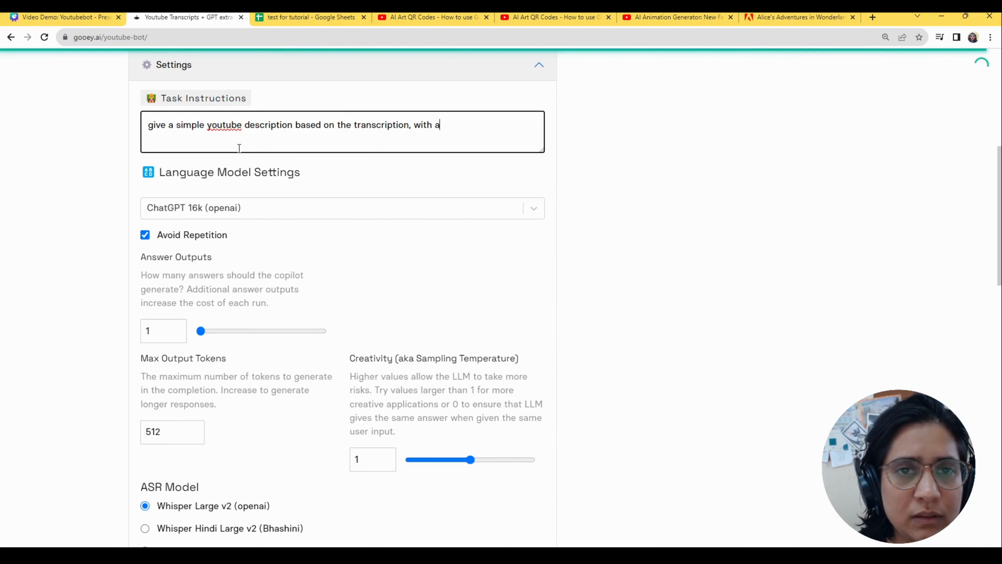
type(" titl")
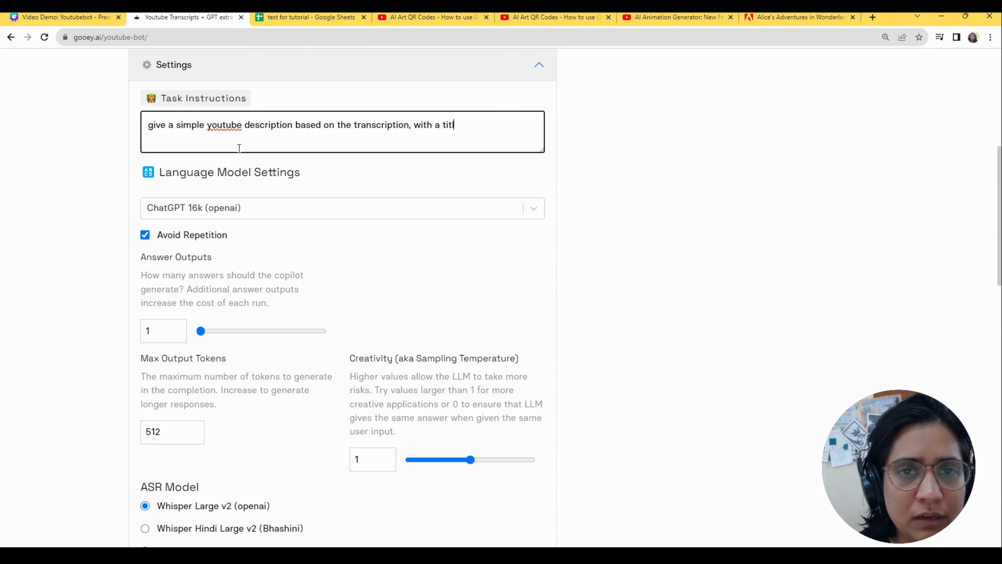
type("e and some rele")
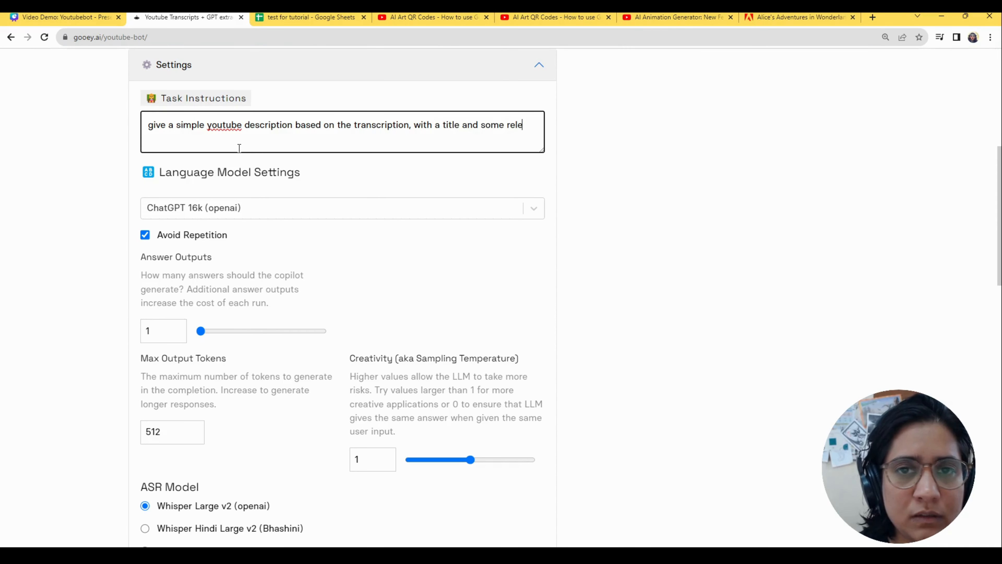
type("vant h")
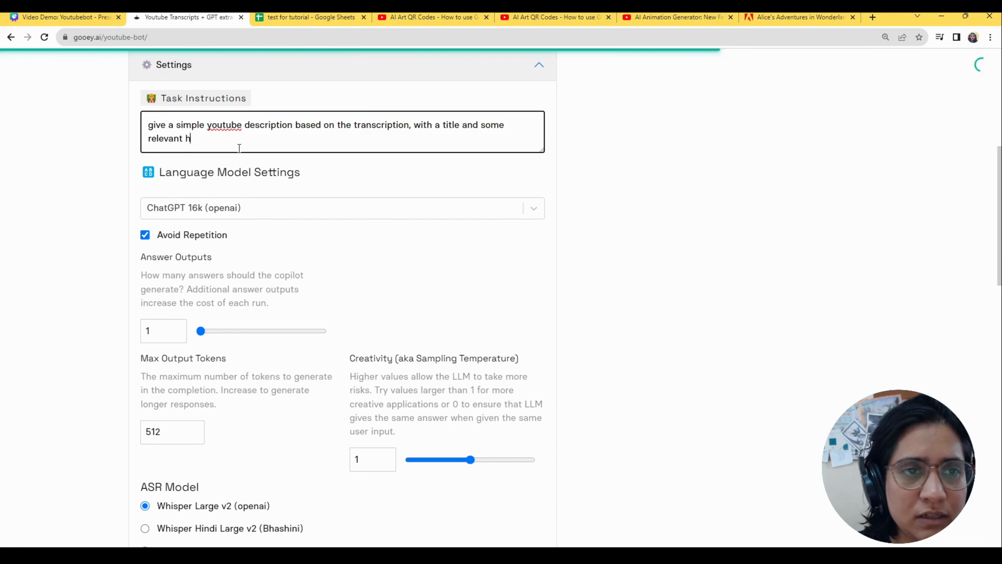
type("ash")
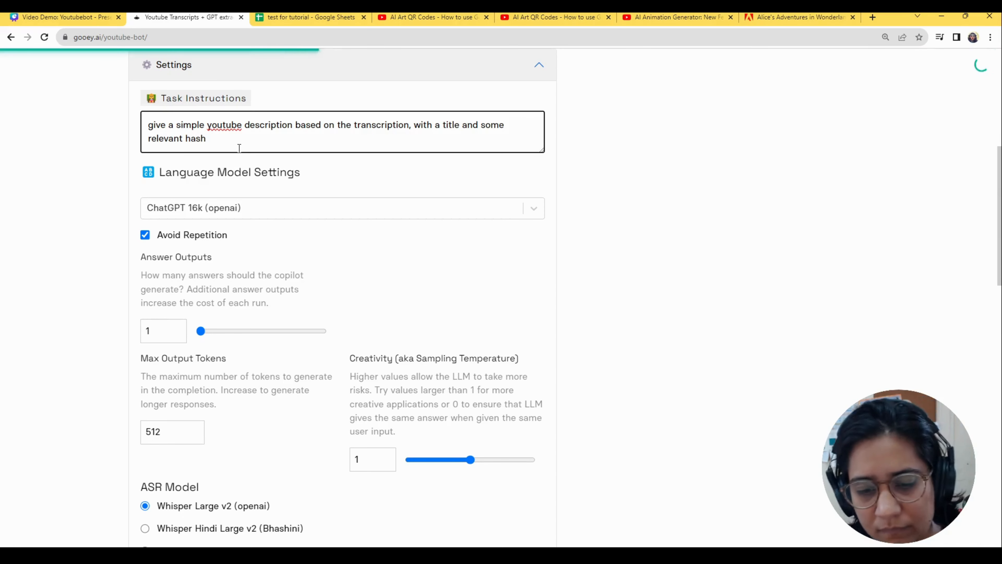
type("tags")
Step: Review the available language models and the Google Translate selection without changing either
left_click(211, 218)
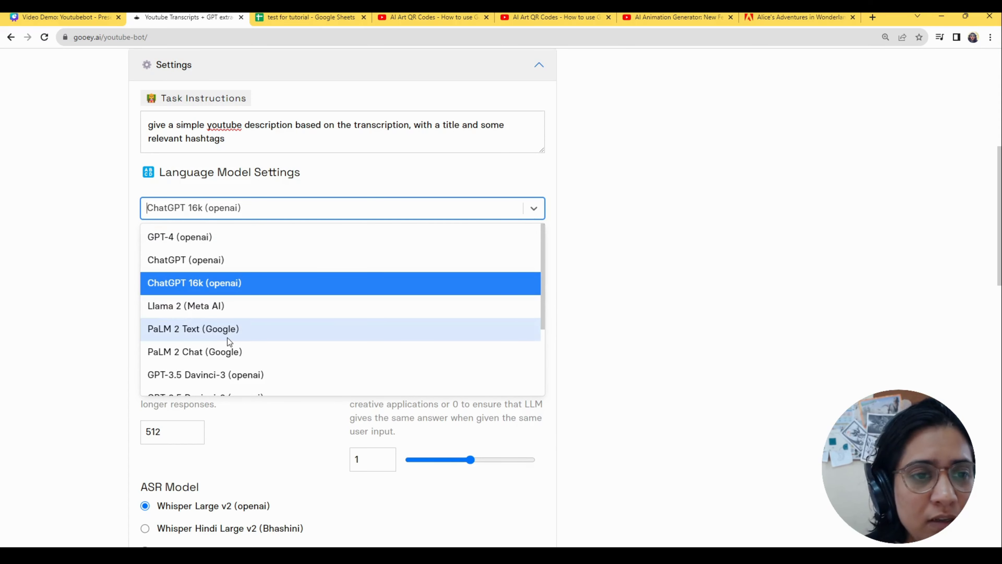
scroll(227, 338, "down", 3)
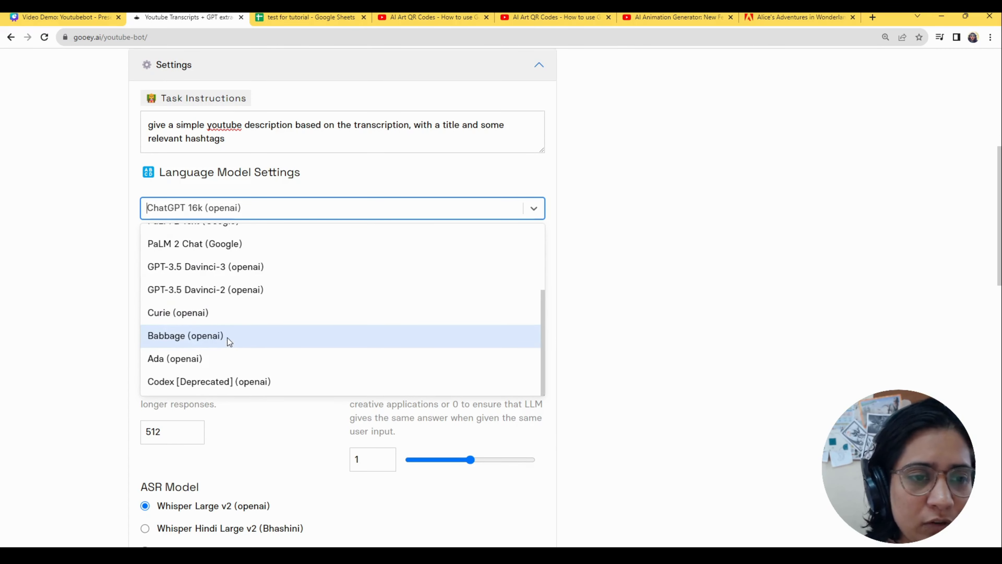
left_click(71, 341)
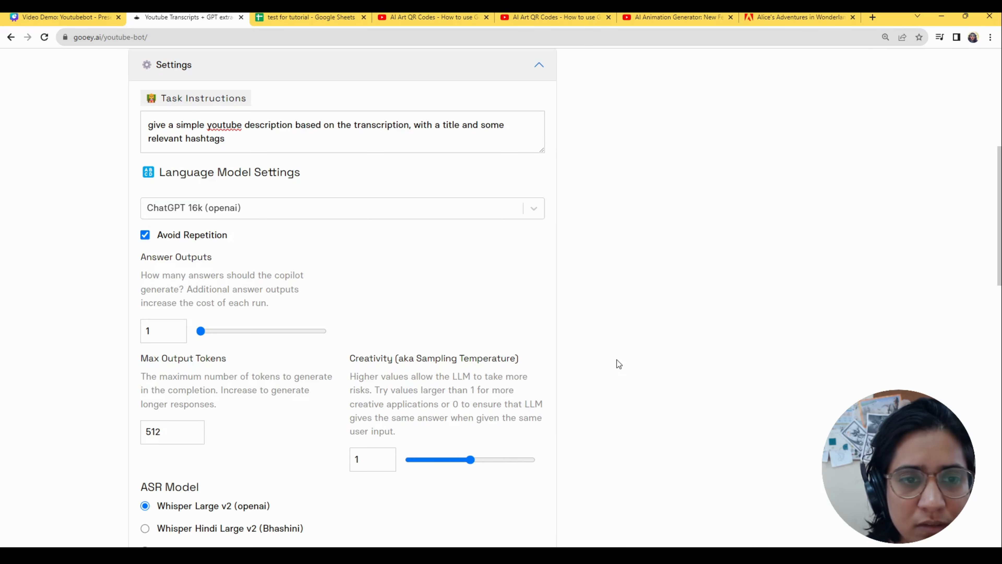
scroll(342, 388, "down", 6)
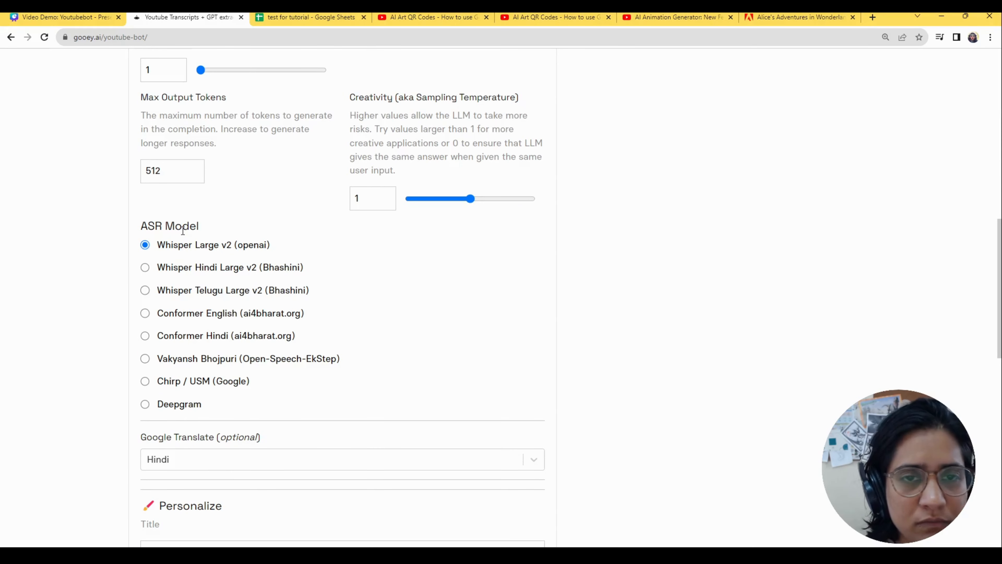
left_click(170, 464)
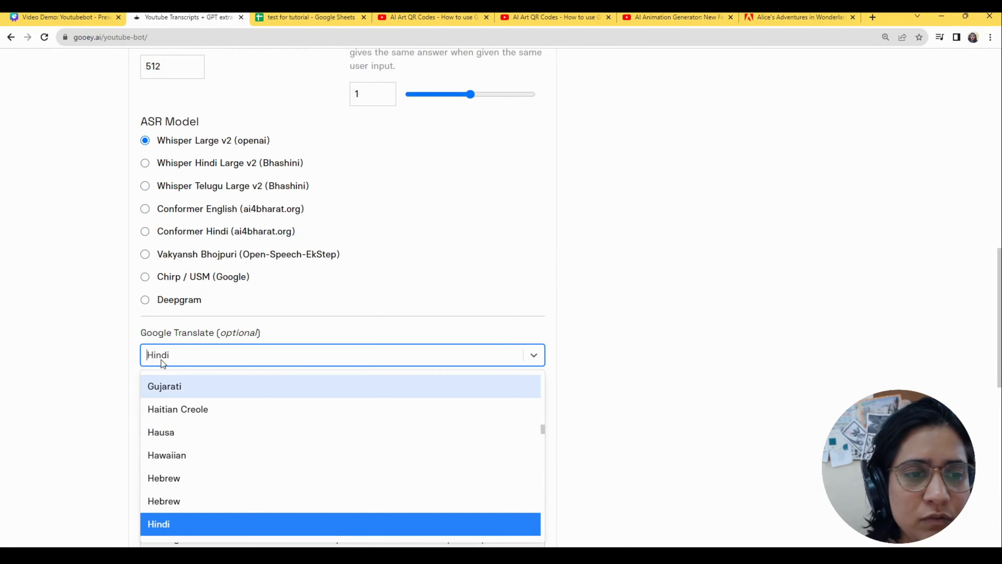
left_click(715, 386)
Step: Check over the workflow's inputs and settings and submit the run
scroll(661, 323, "up", 15)
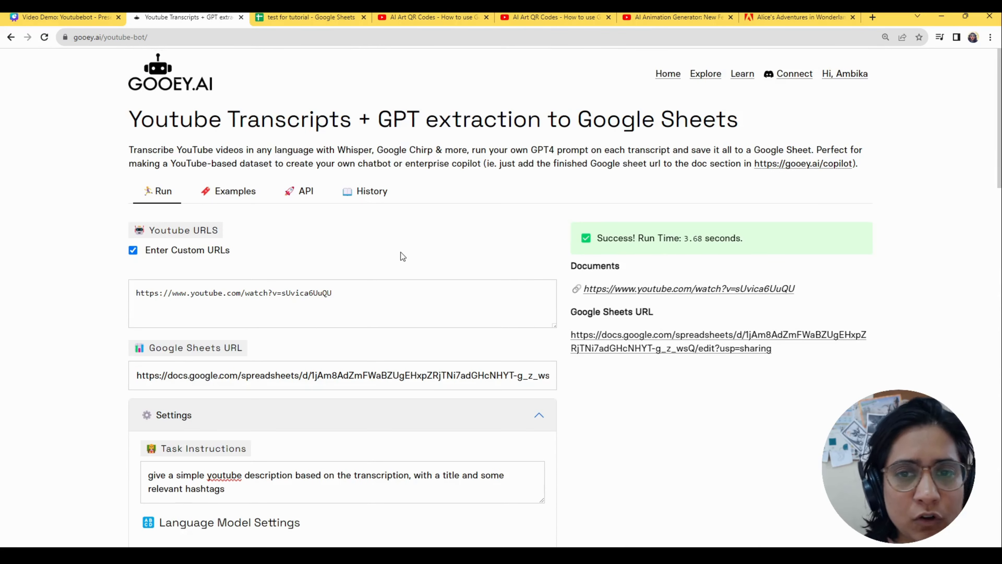
scroll(455, 389, "down", 20)
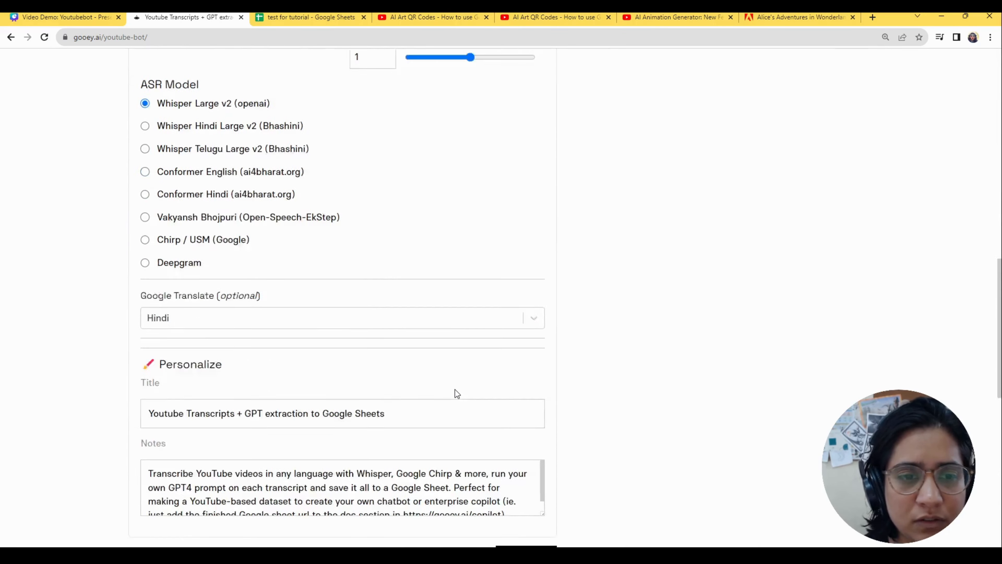
left_click(528, 482)
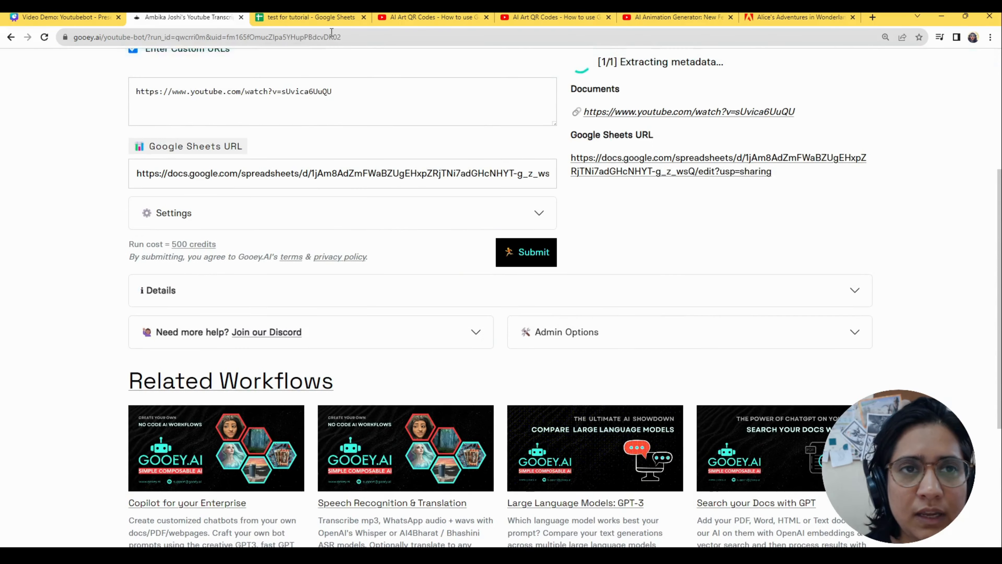
Step: Look for output in the "test for tutorial" Google Sheet and return to Gooey.AI to check the run's progress
left_click(331, 17)
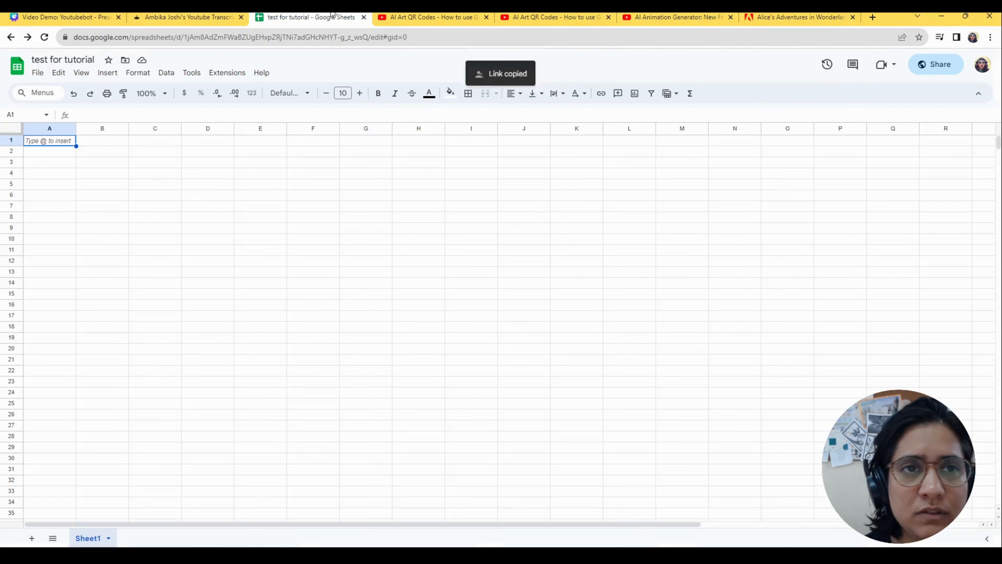
left_click(172, 16)
scroll(554, 168, "up", 2)
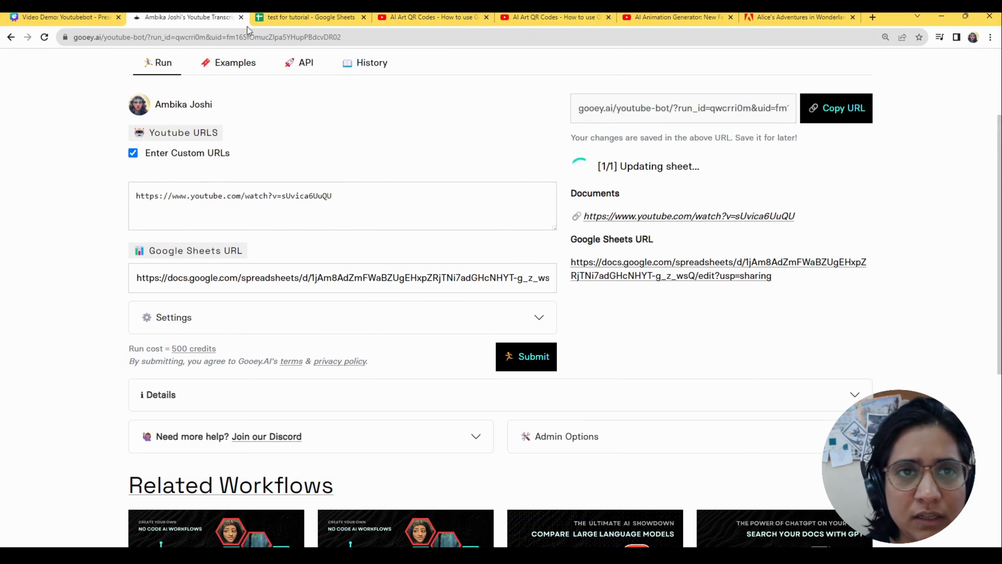
Step: Switch to the "test for tutorial" sheet, inspect the video's Source, Title and Description cells, and widen the Description column
left_click(307, 16)
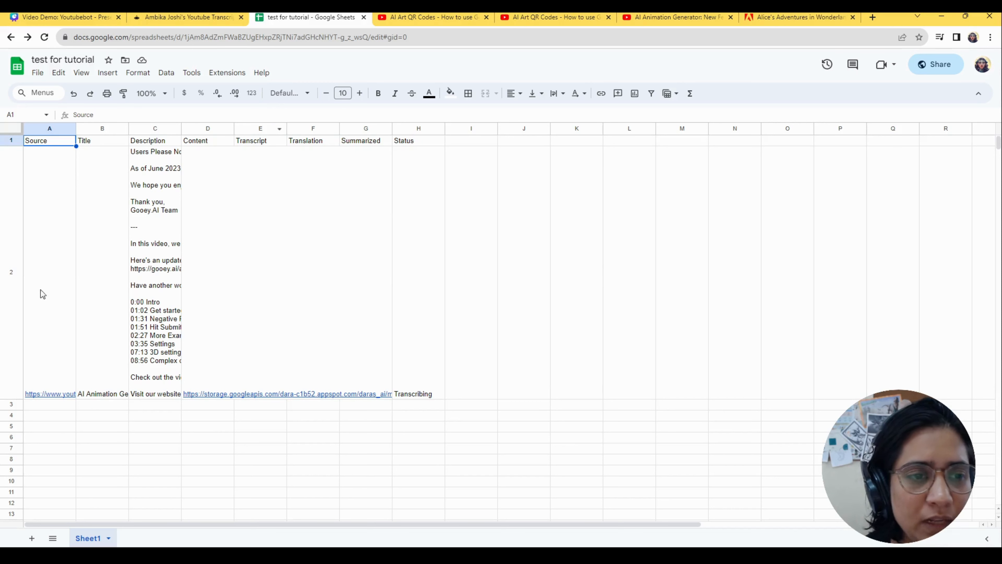
left_click(53, 191)
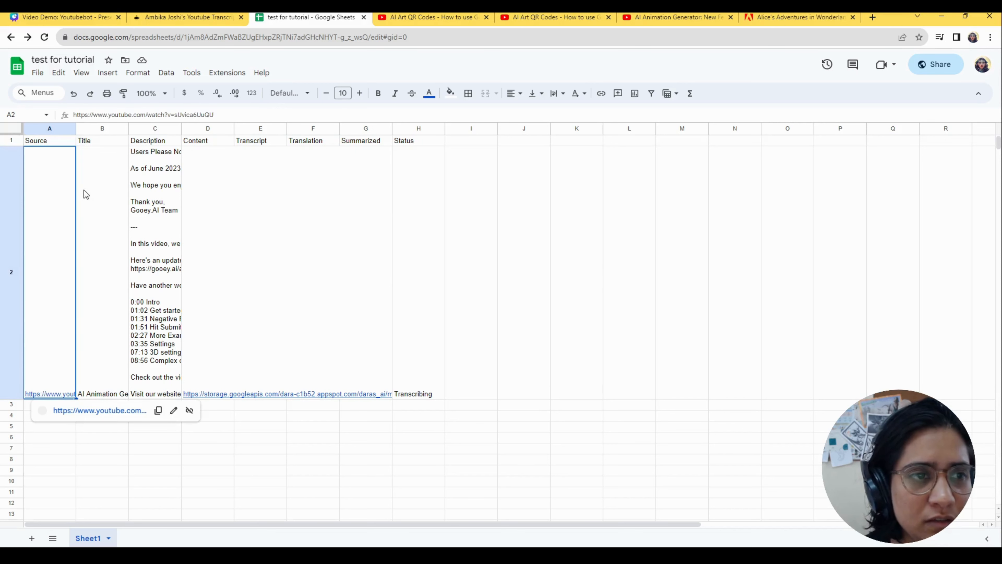
left_click(98, 189)
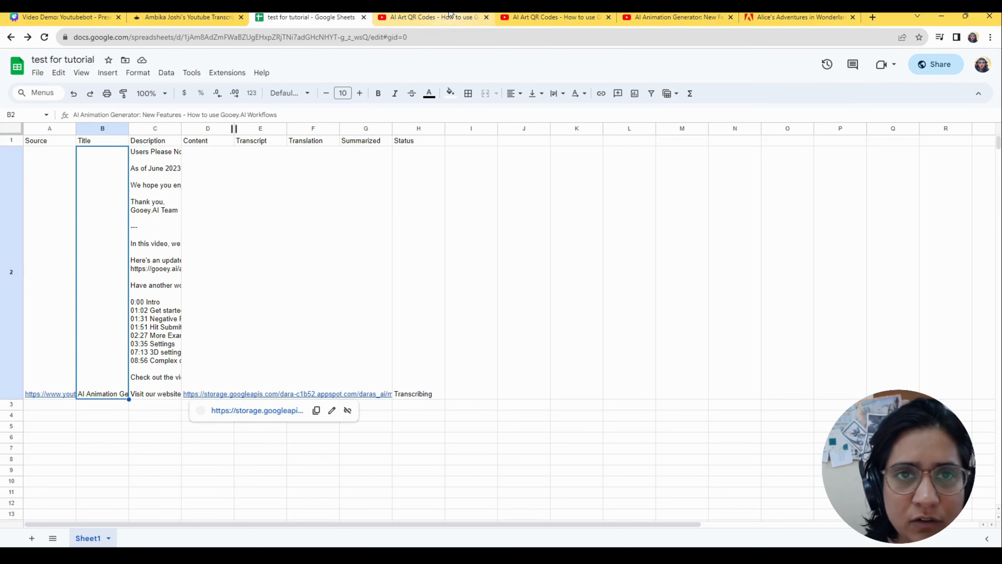
left_click(168, 315)
left_click_drag(181, 128, 269, 128)
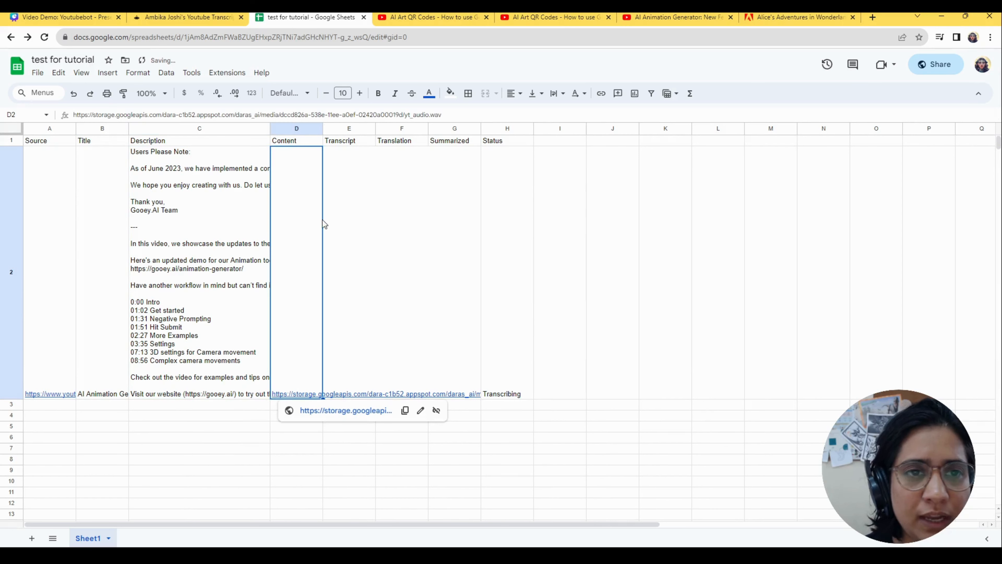
Step: Examine the Transcript and Translation cells in the video's row
left_click(341, 213)
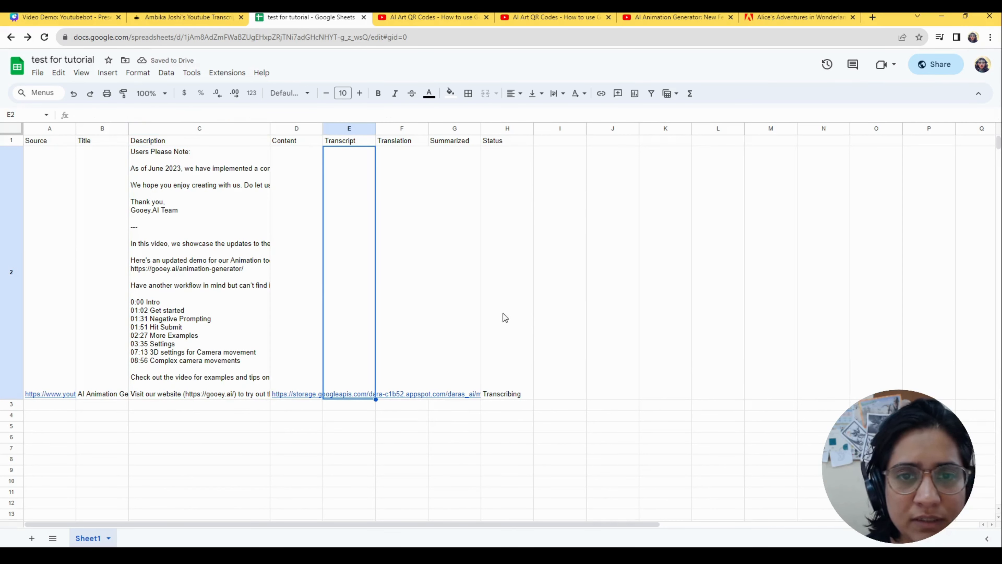
left_click(399, 224)
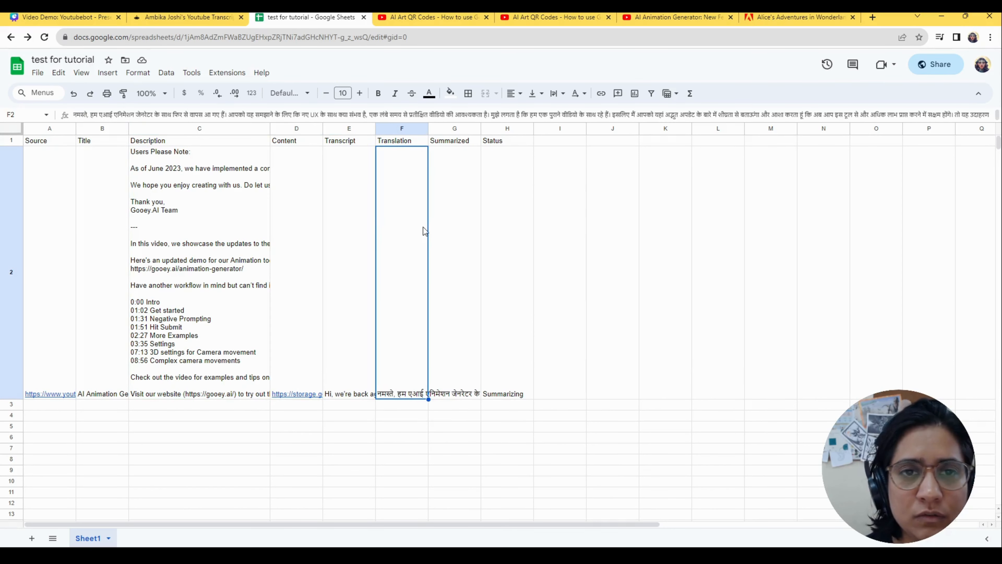
left_click(329, 317)
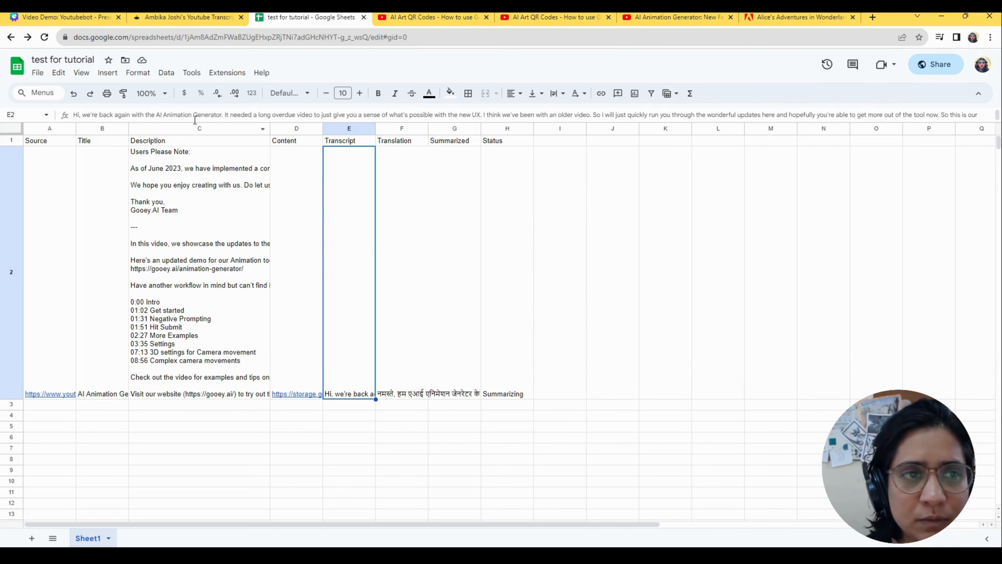
Step: Examine the Translation and Summarized cells in the video's row, reading through the generated title and description
left_click(408, 218)
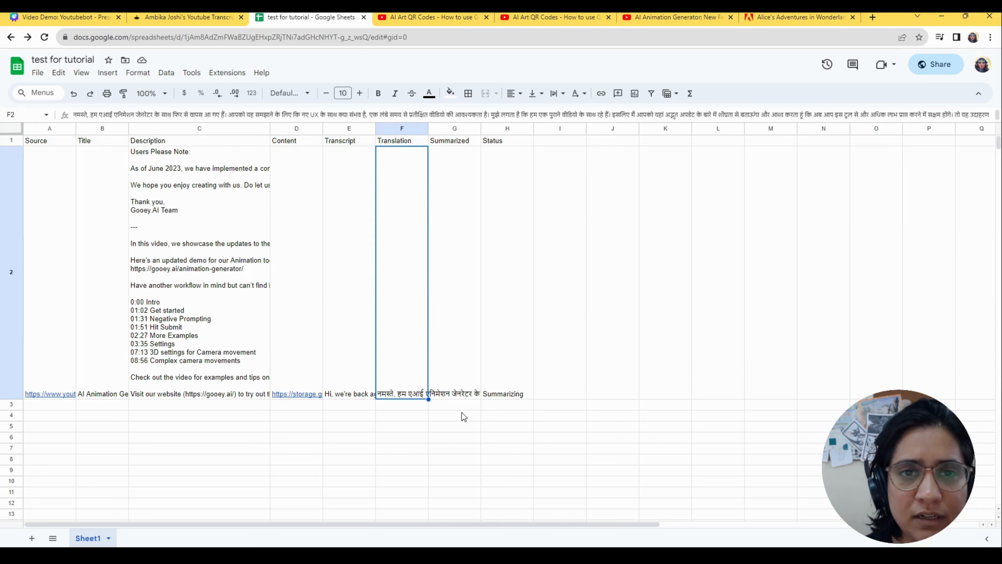
left_click(461, 292)
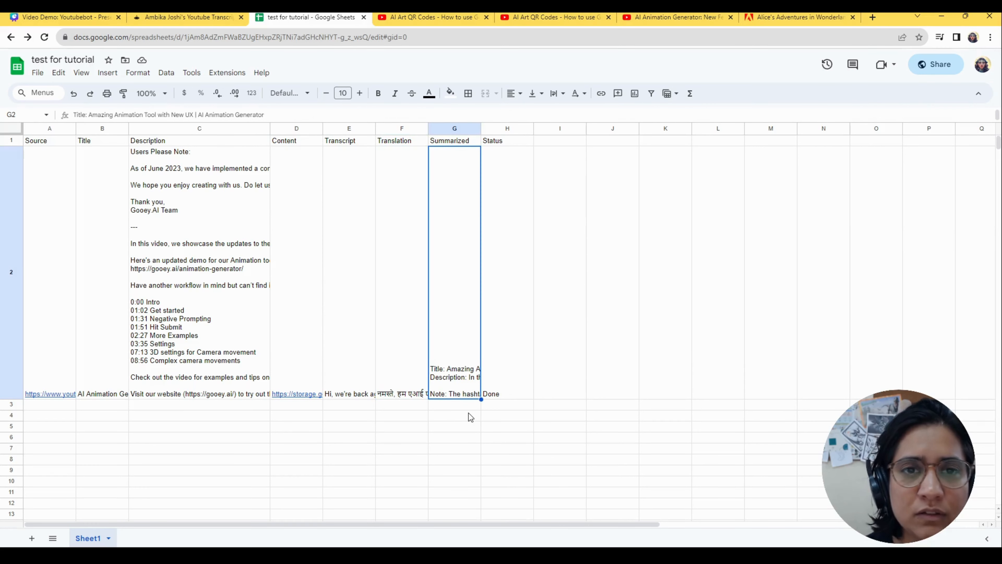
double_click(468, 296)
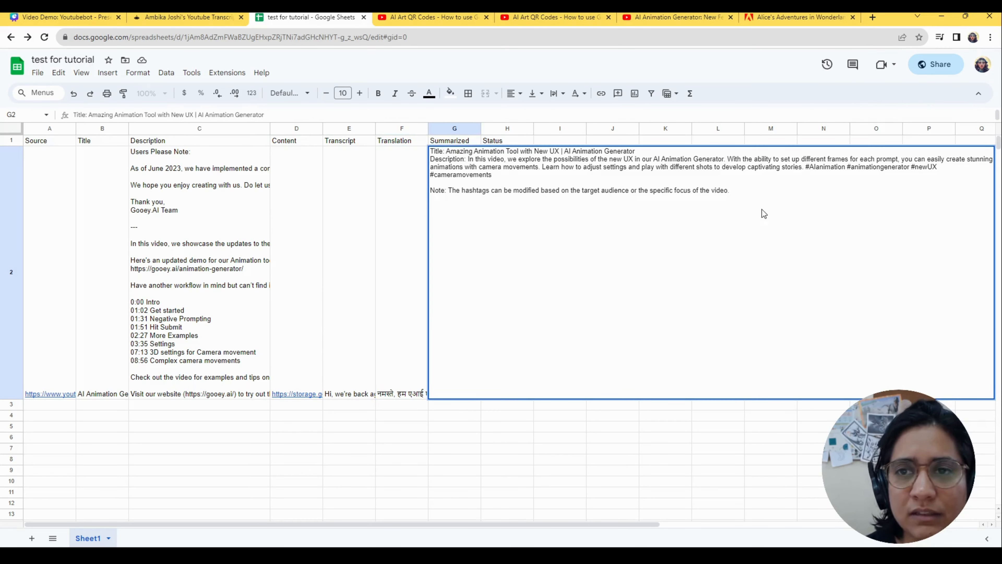
triple_click(476, 161)
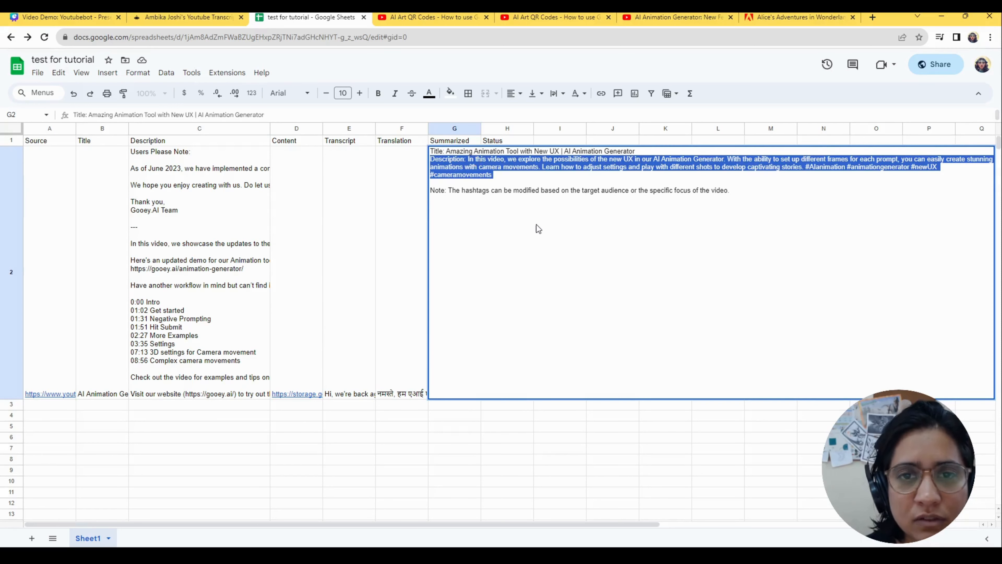
left_click(538, 223)
left_click(237, 311)
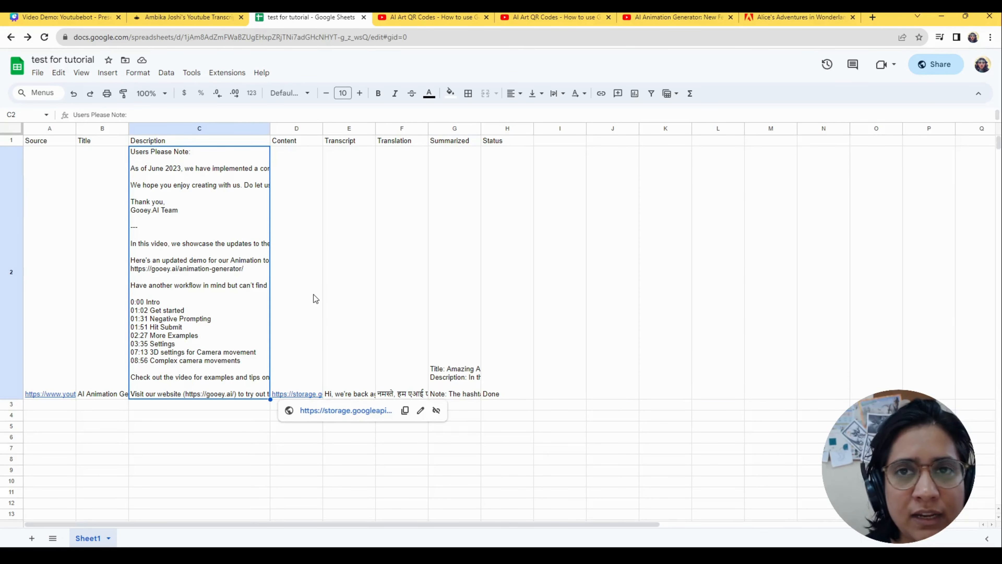
Step: On YouTube, open the "How to use Gooey.AI workflows" playlist from the Gooey AI channel, pause playback and copy its URL
left_click(554, 16)
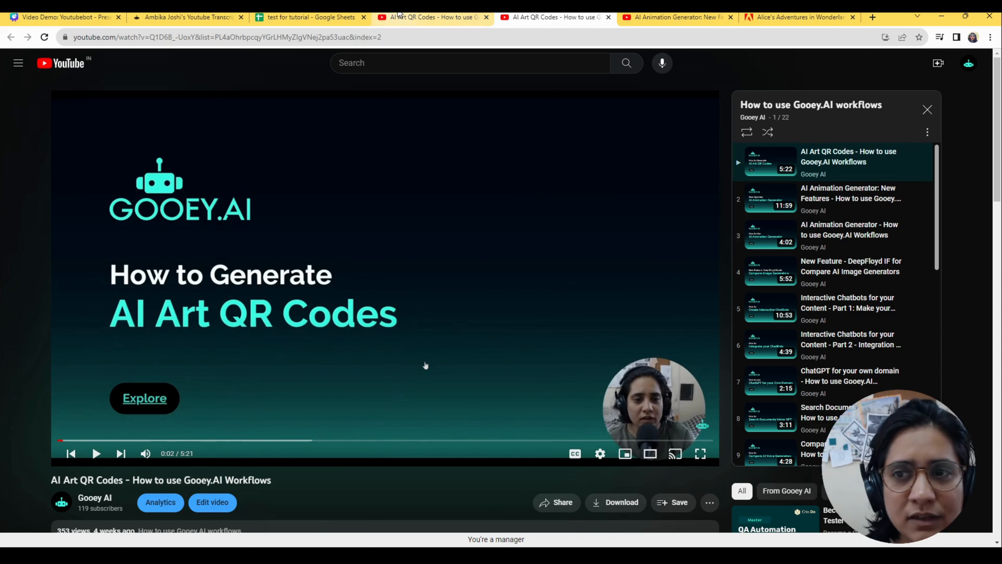
left_click(399, 16)
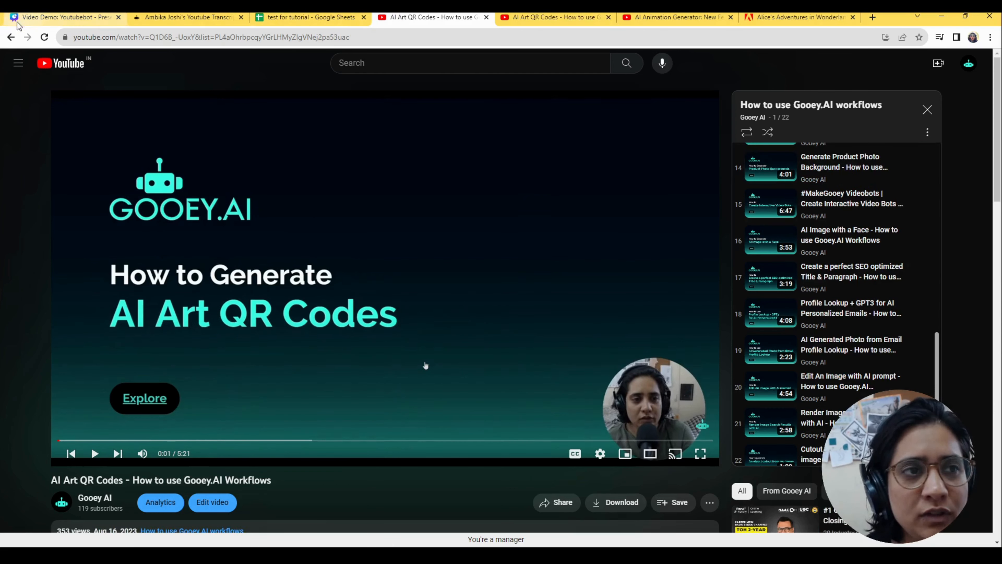
left_click(7, 38)
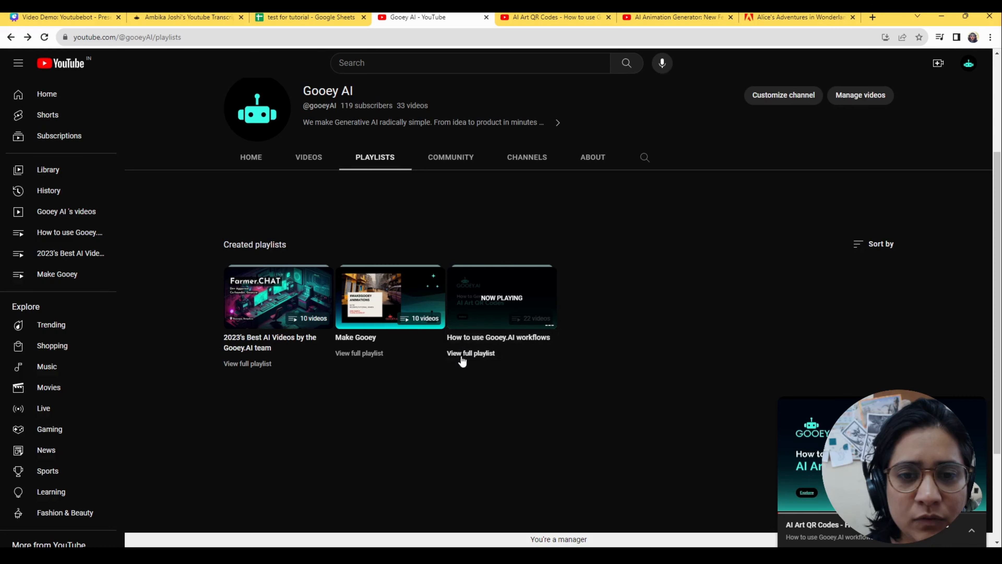
left_click(494, 304)
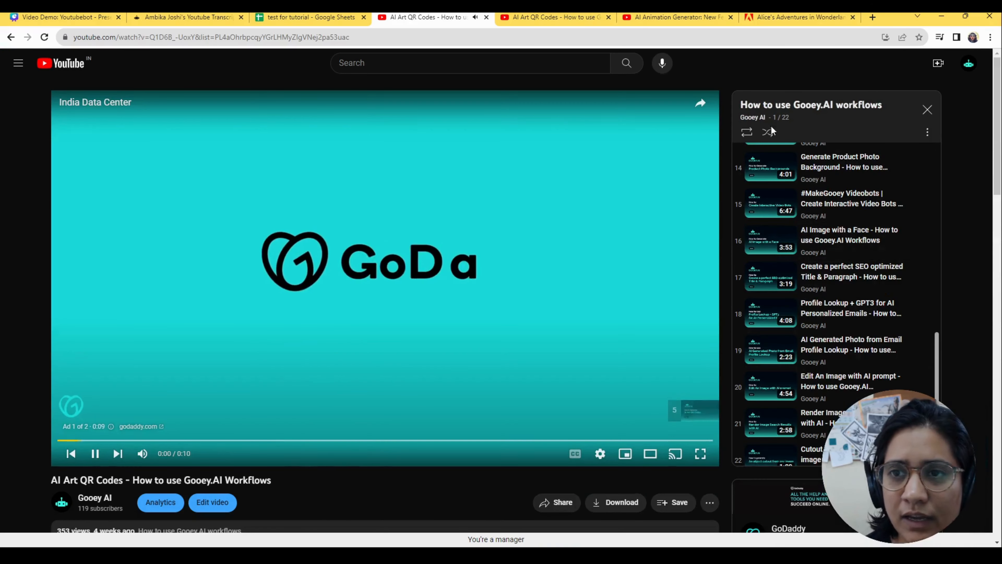
left_click(506, 208)
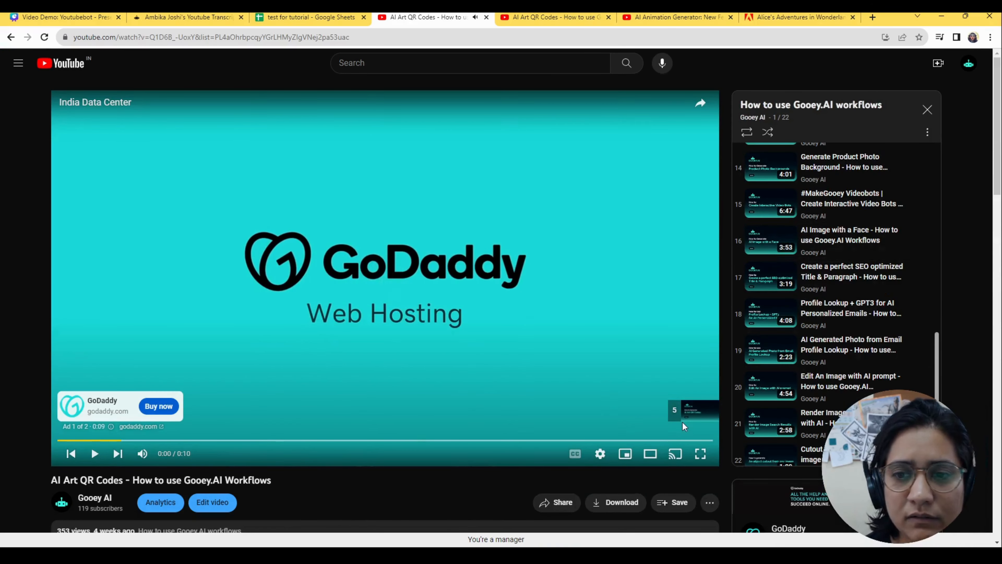
left_click(298, 37)
key("ctrl+c")
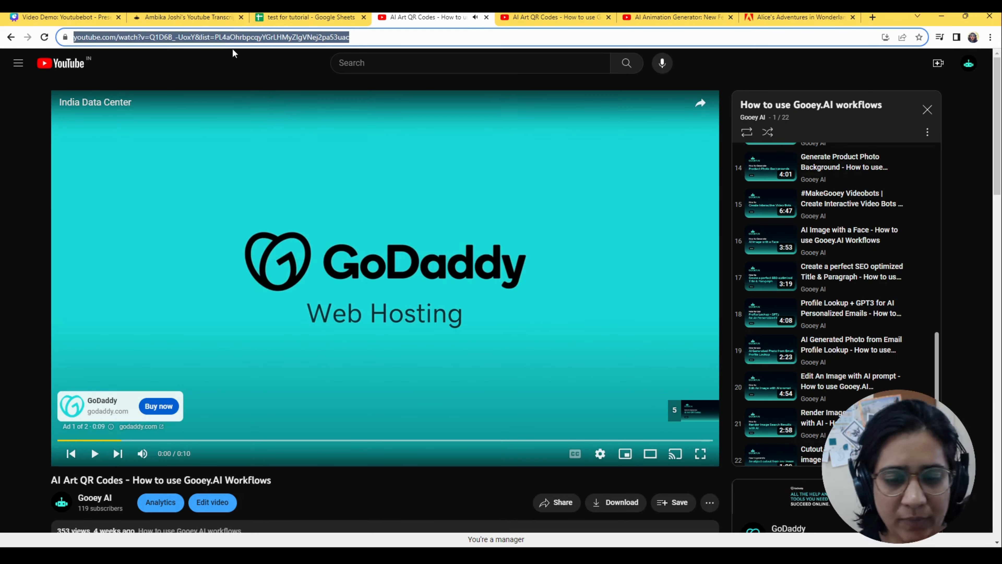
Step: Replace the video link in the Gooey.AI workflow's custom YouTube URLs with the copied playlist link
left_click(304, 17)
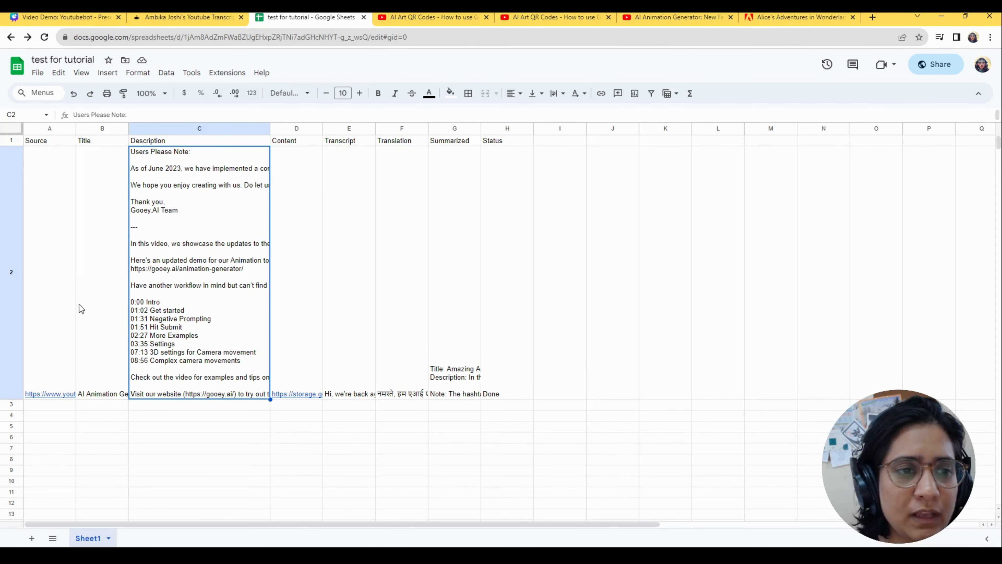
left_click(186, 17)
triple_click(258, 208)
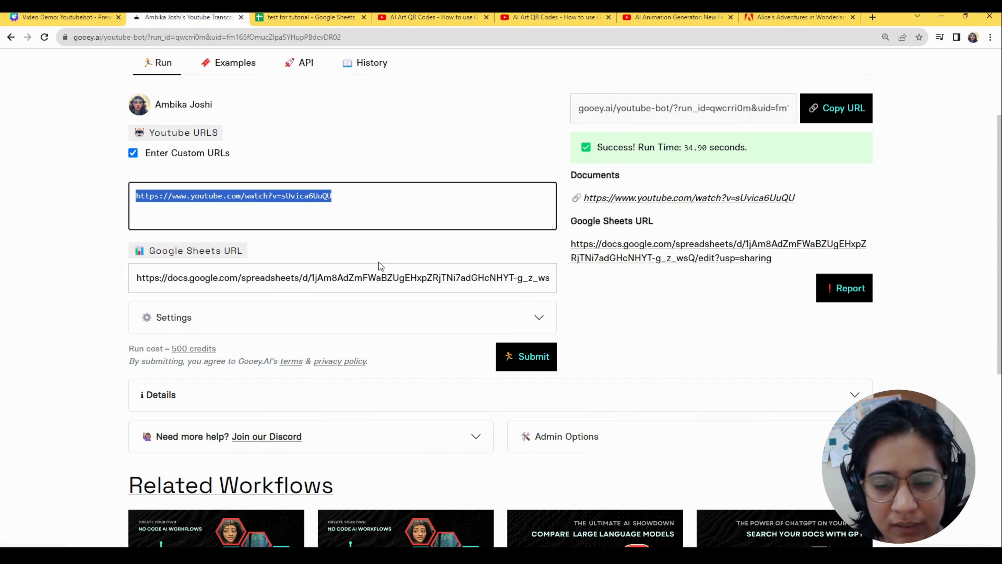
key("ctrl+v")
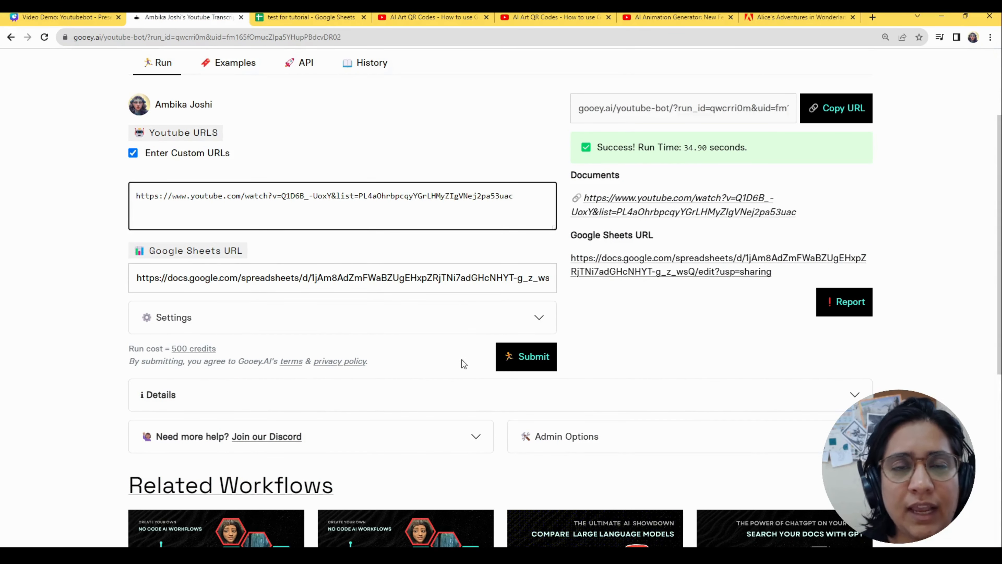
Step: Check the "test for tutorial" output sheet and submit the playlist run in Gooey.AI
left_click(258, 21)
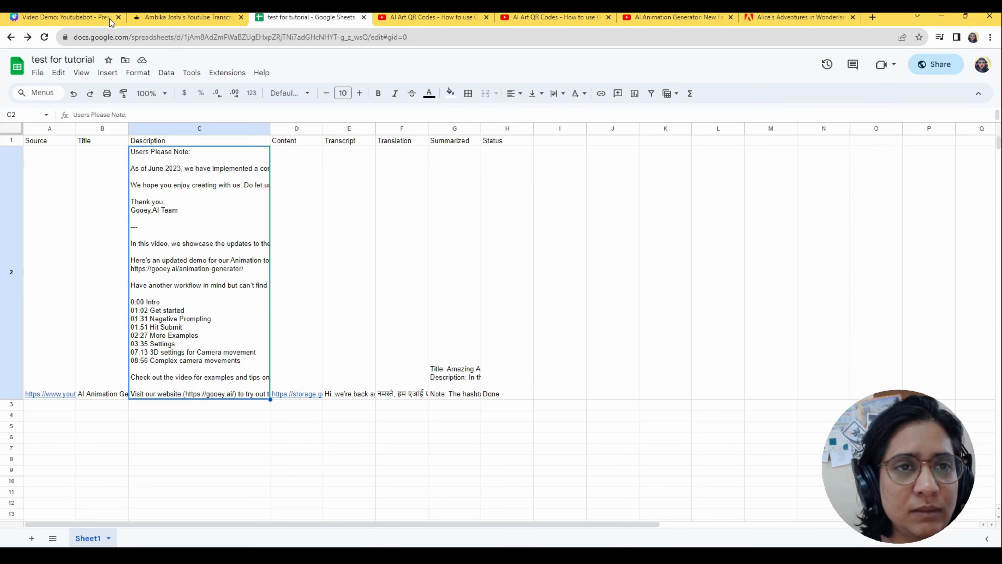
left_click(168, 16)
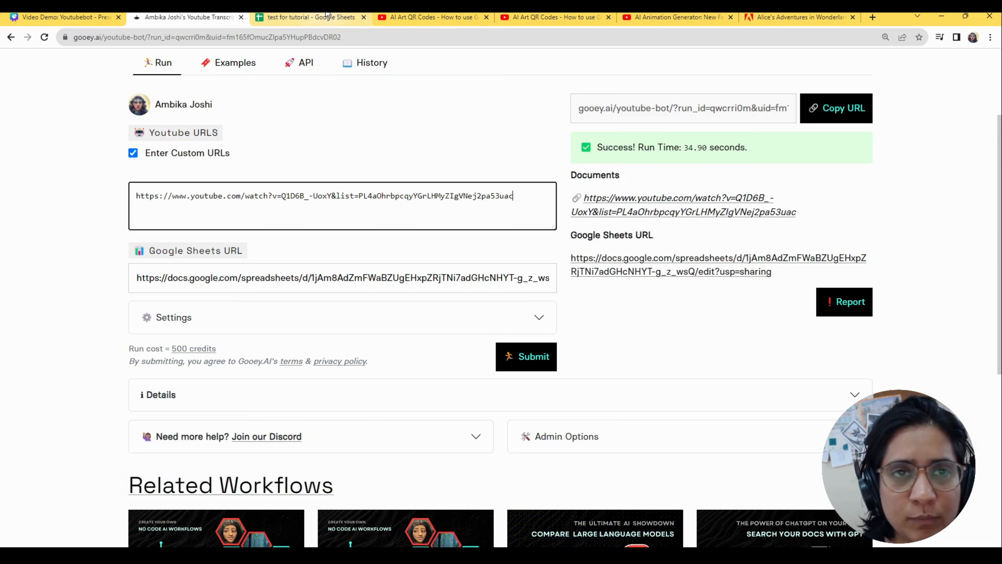
left_click(326, 16)
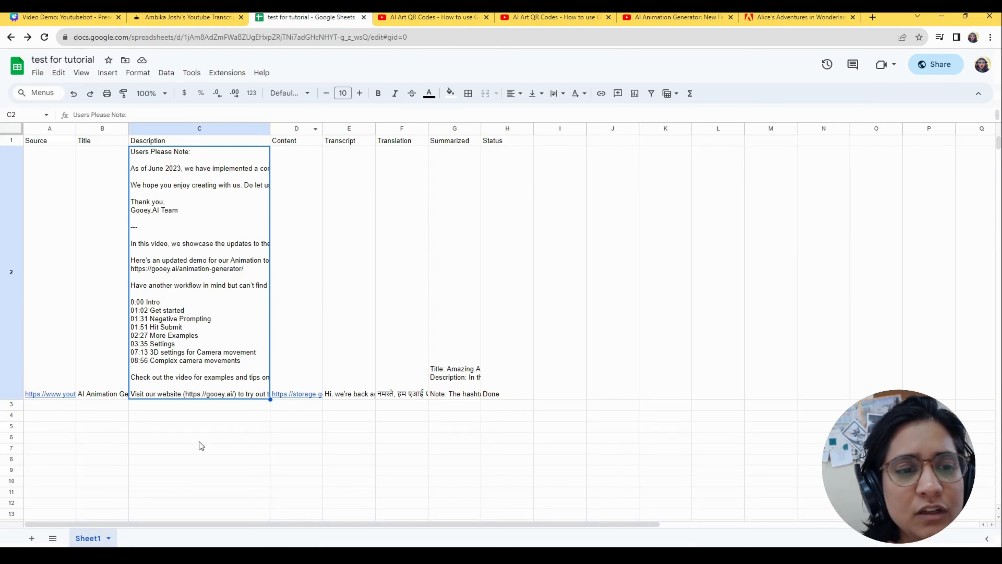
left_click(210, 16)
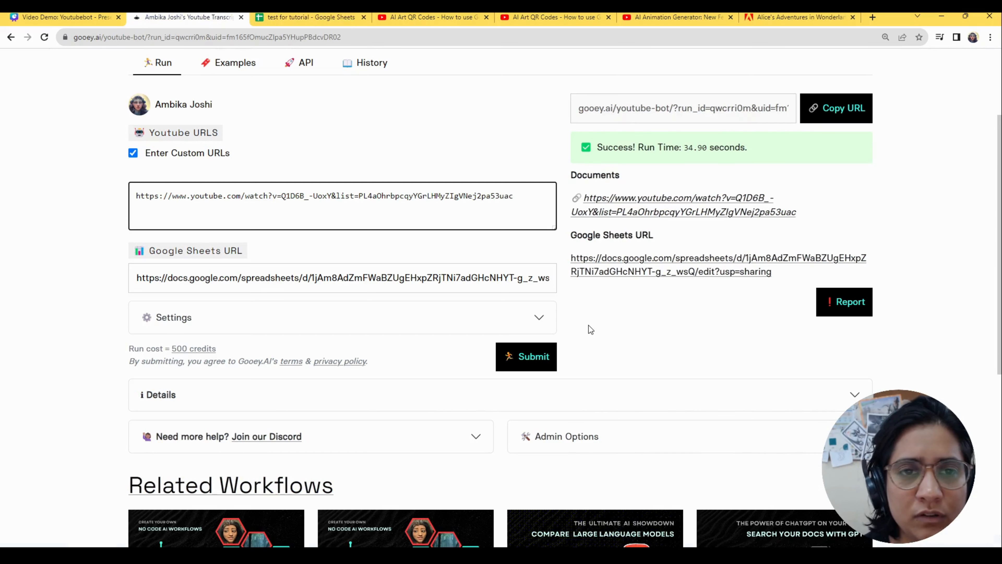
left_click(524, 360)
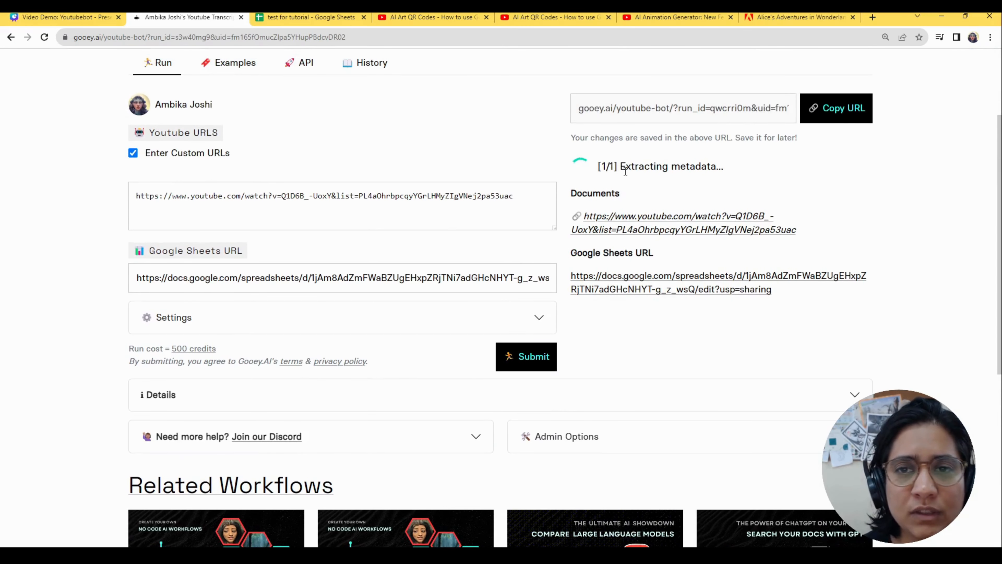
Step: Compare the playlist run's progress in Gooey.AI with the rows of the "test for tutorial" sheet
left_click(312, 17)
left_click(185, 17)
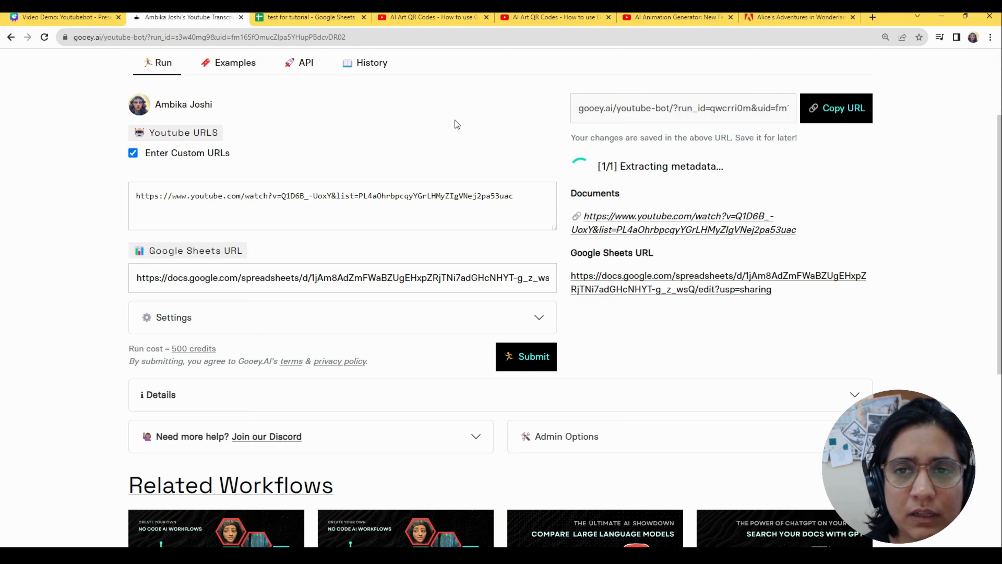
left_click(310, 17)
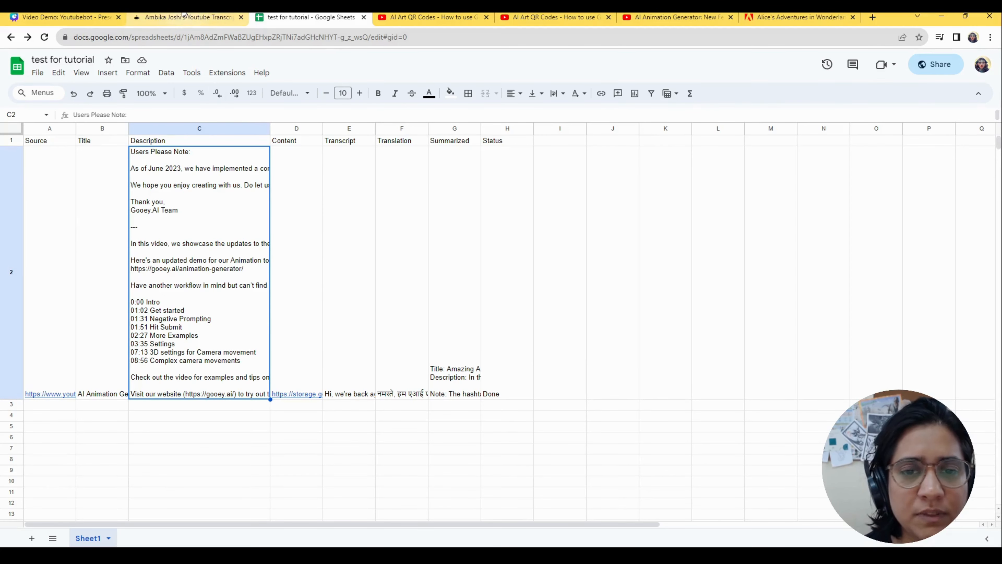
Step: Review the Gooey.AI workflow's Settings, including the Task Instructions and language model, and recheck the output sheet and run status
left_click(209, 18)
left_click(309, 307)
scroll(310, 308, "down", 5)
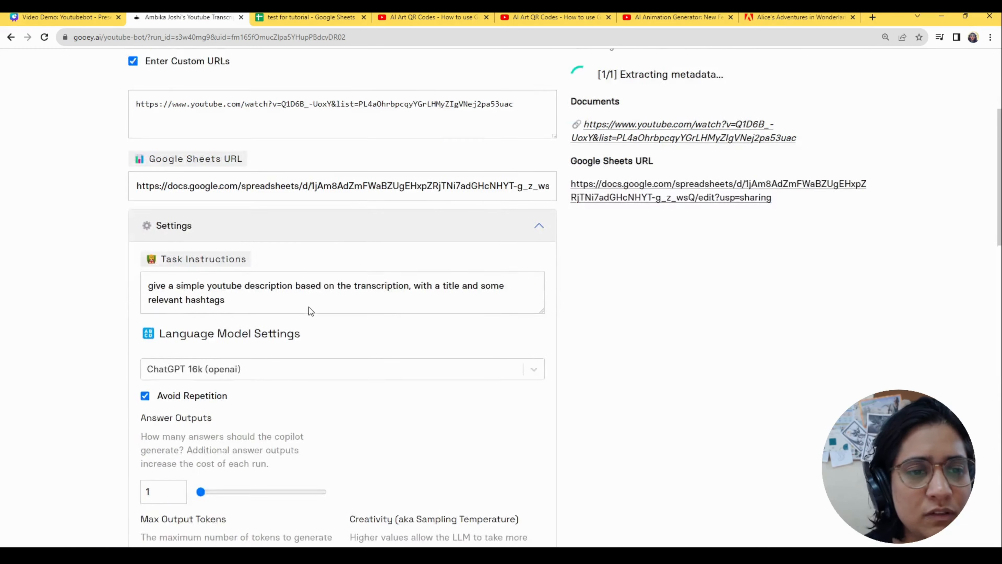
scroll(363, 396, "up", 4)
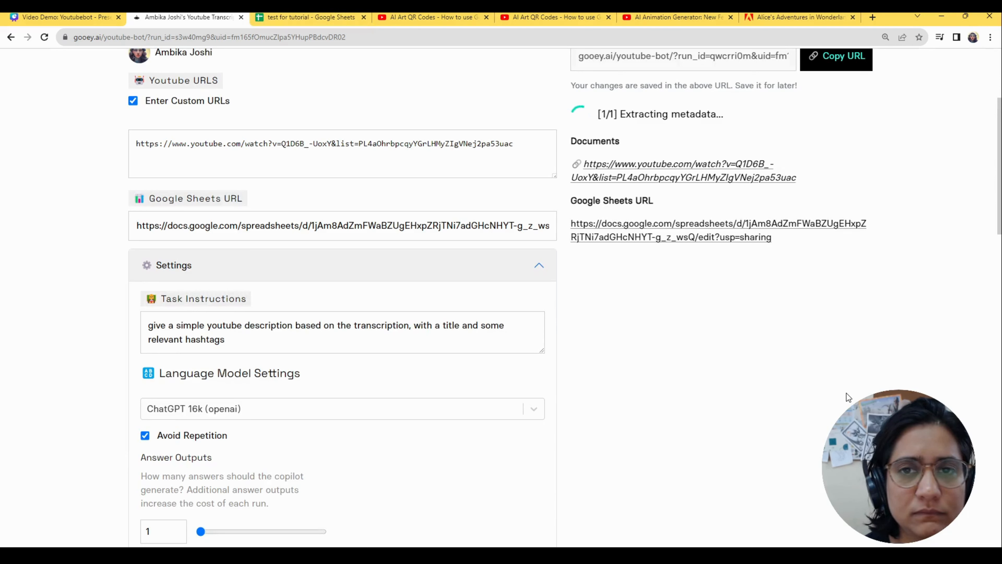
left_click(314, 16)
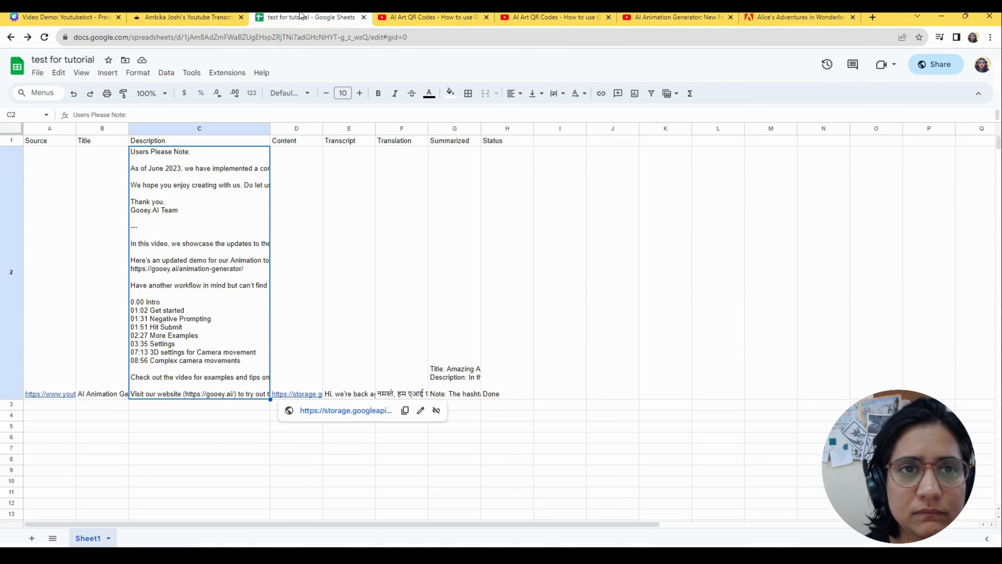
left_click(227, 17)
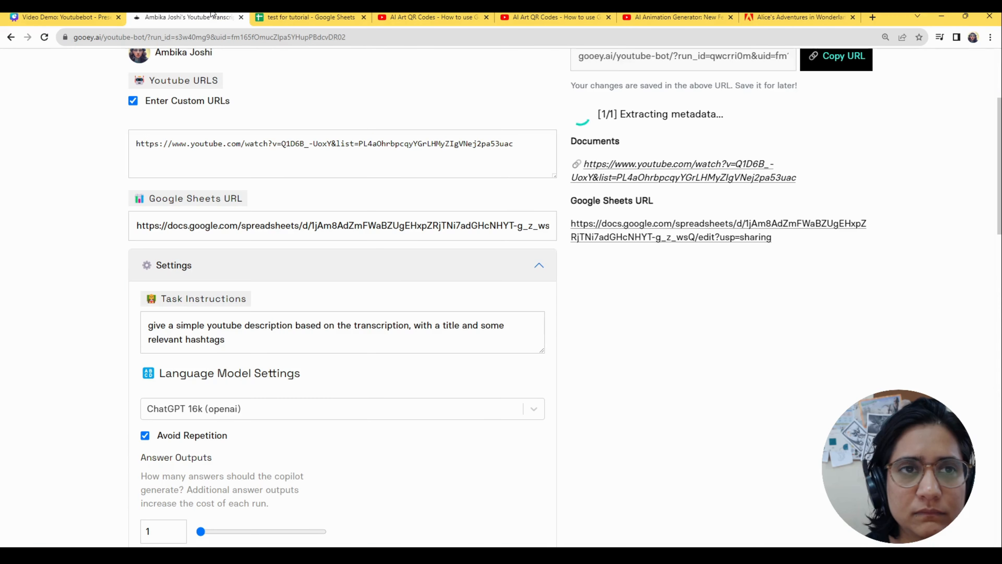
Step: Create a new Google Sheets spreadsheet in place of the YouTube playlist page and name it alice-in-wonderland for sharing
left_click(409, 16)
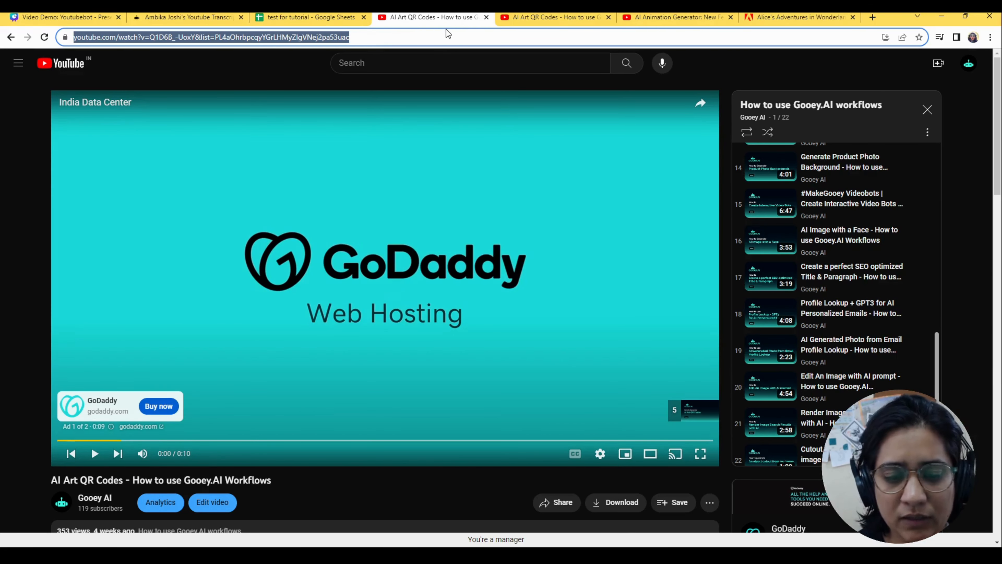
type("shee")
key("Return")
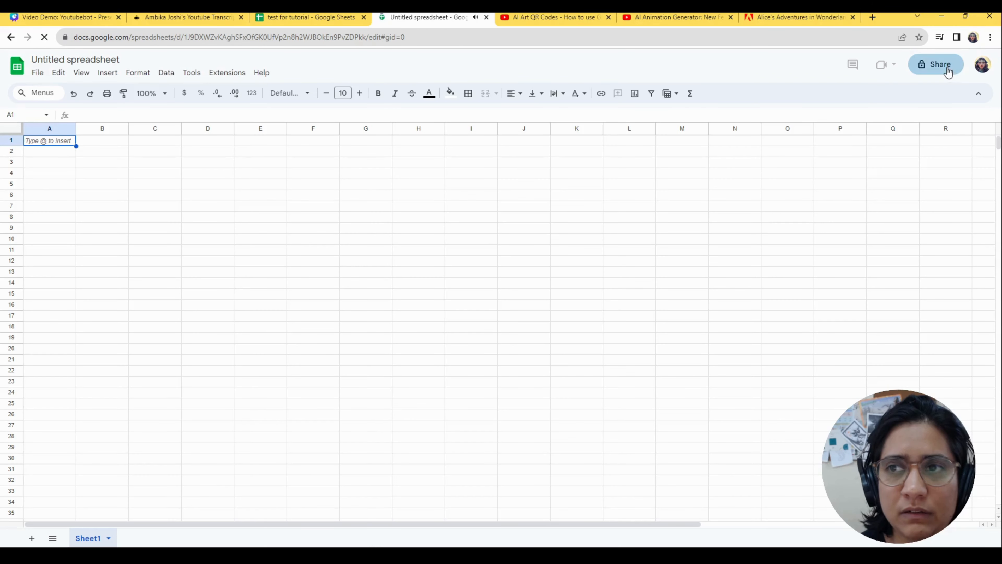
left_click(939, 66)
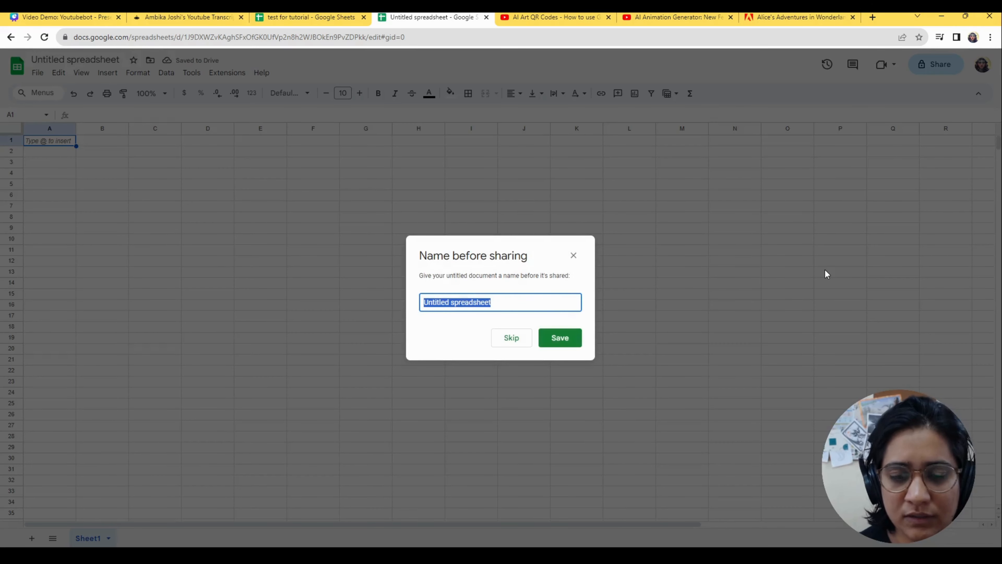
type("alice-in")
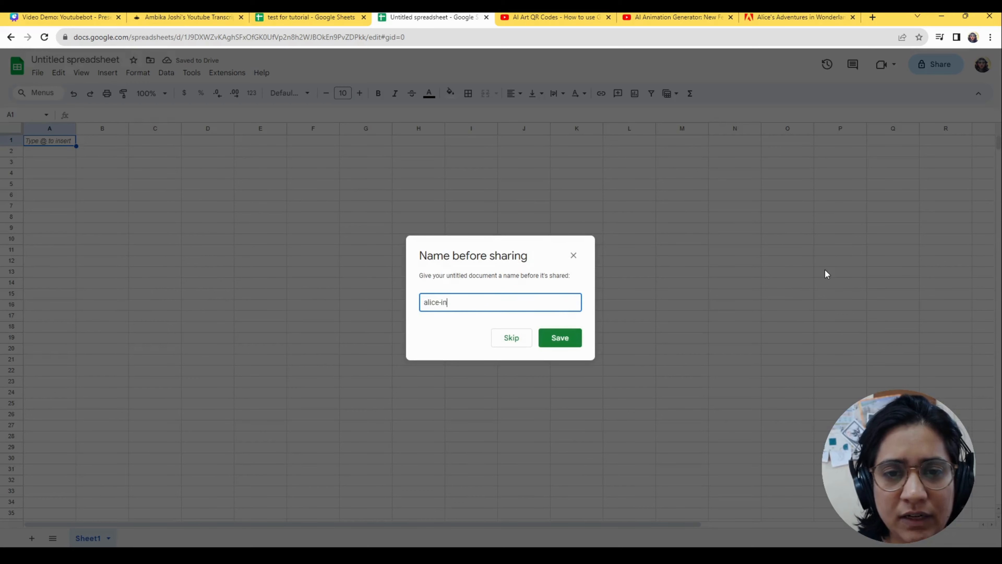
type("-wonderland")
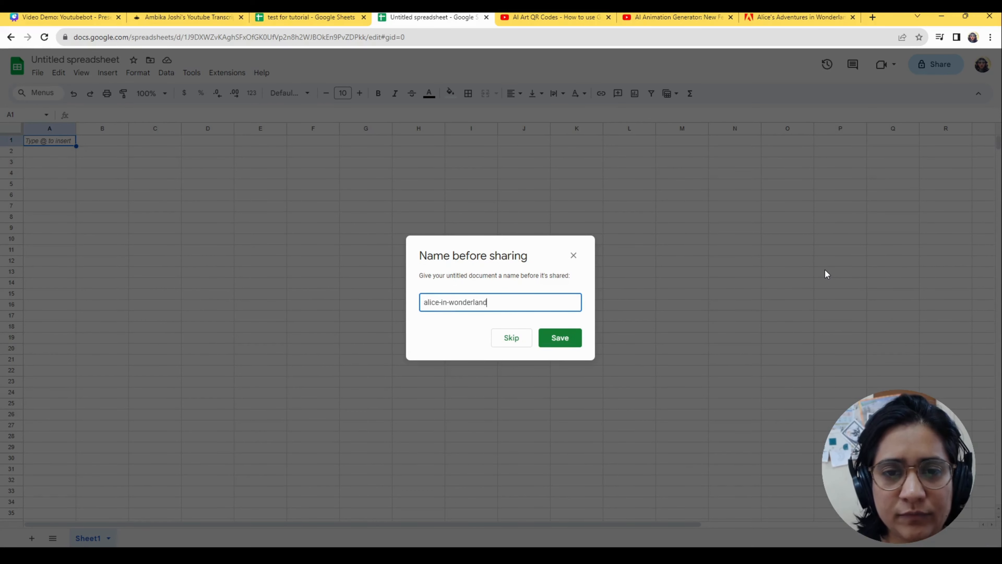
left_click(569, 337)
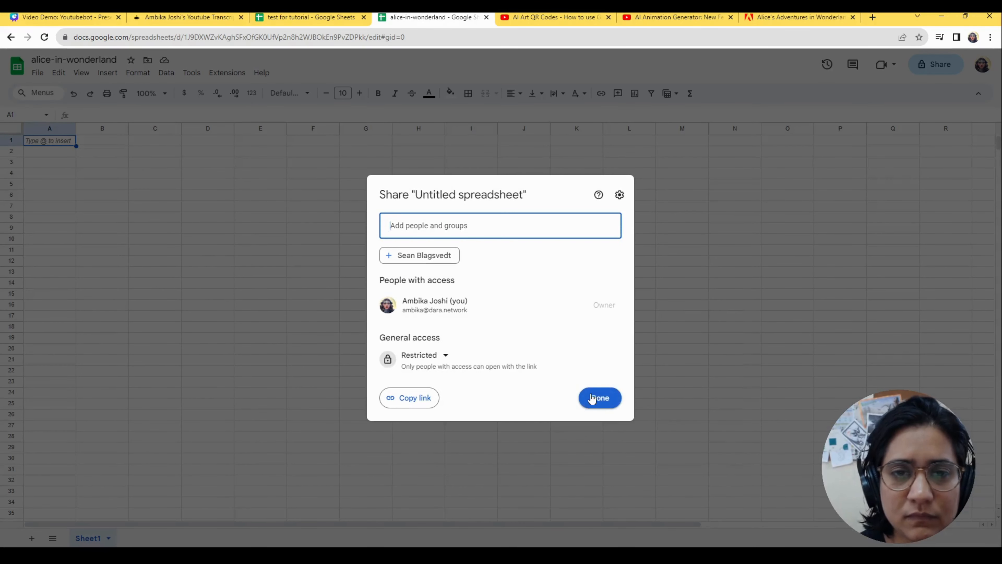
Step: Give anyone with the link Editor access to the alice-in-wonderland sheet and copy the sheet's URL
left_click(424, 355)
left_click(431, 448)
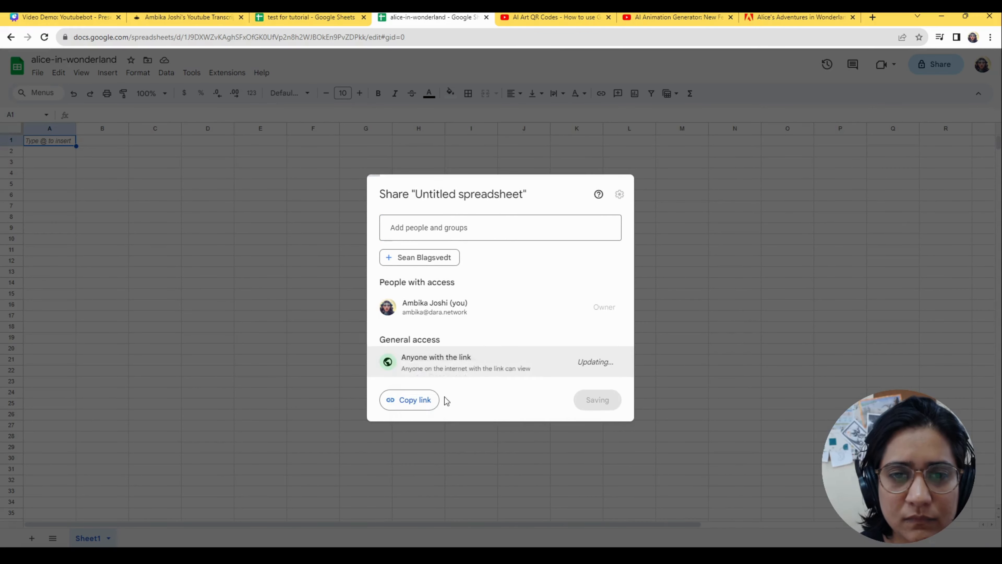
left_click(588, 357)
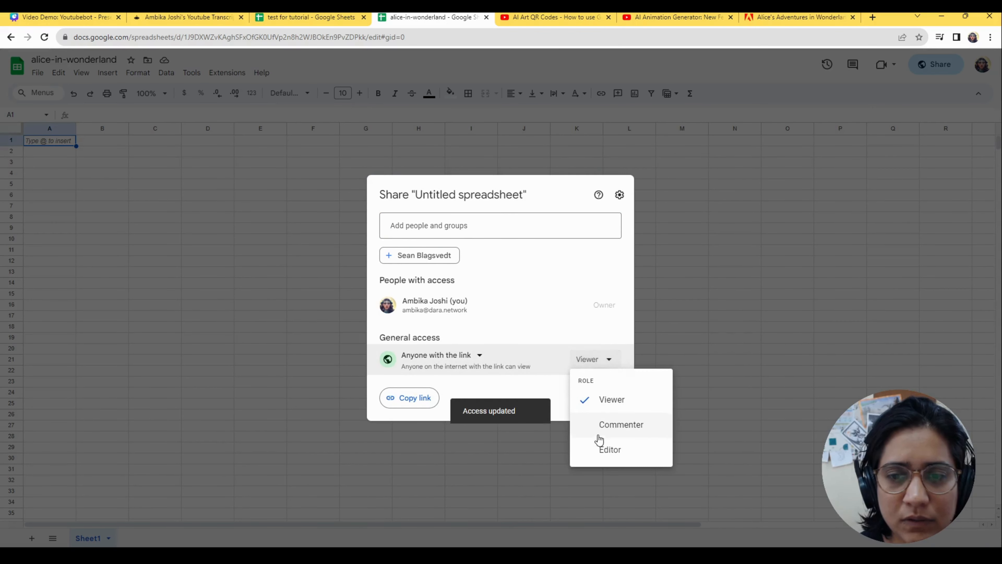
left_click(602, 447)
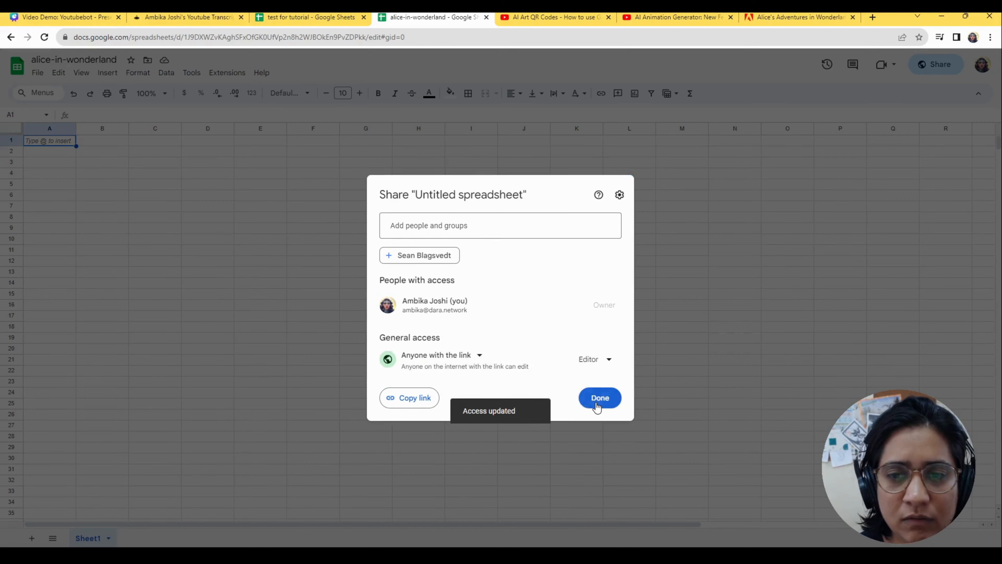
left_click(599, 398)
left_click(184, 41)
key("ctrl+c")
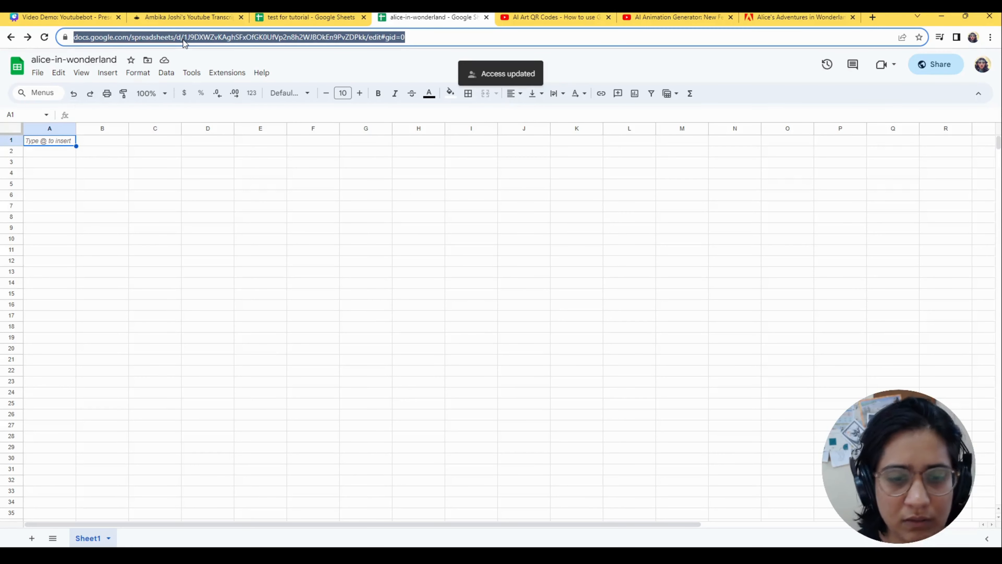
Step: Check the playlist run's progress in Gooey.AI and examine the transcript, translation, summary and status rows of the "test for tutorial" sheet
left_click(180, 16)
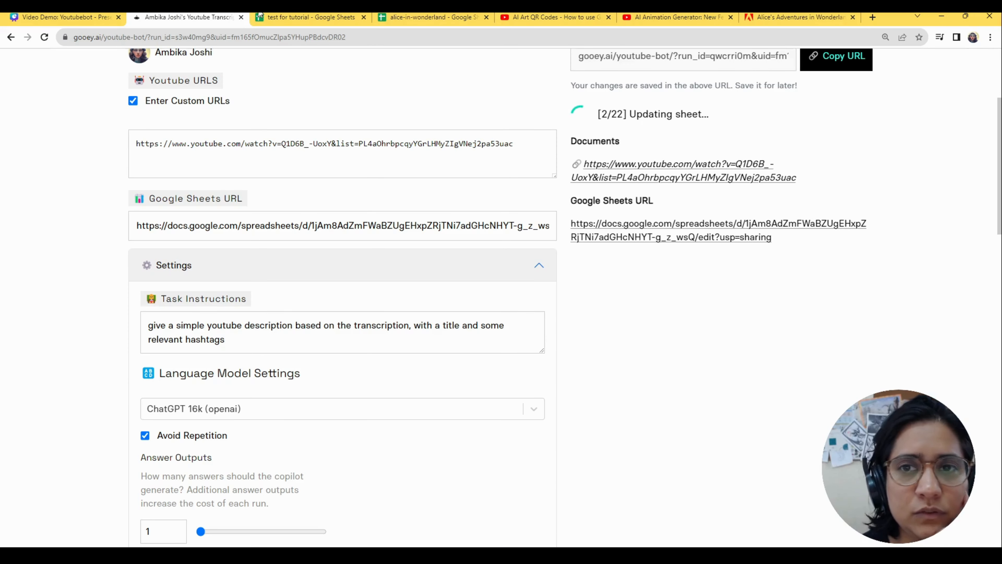
left_click(312, 17)
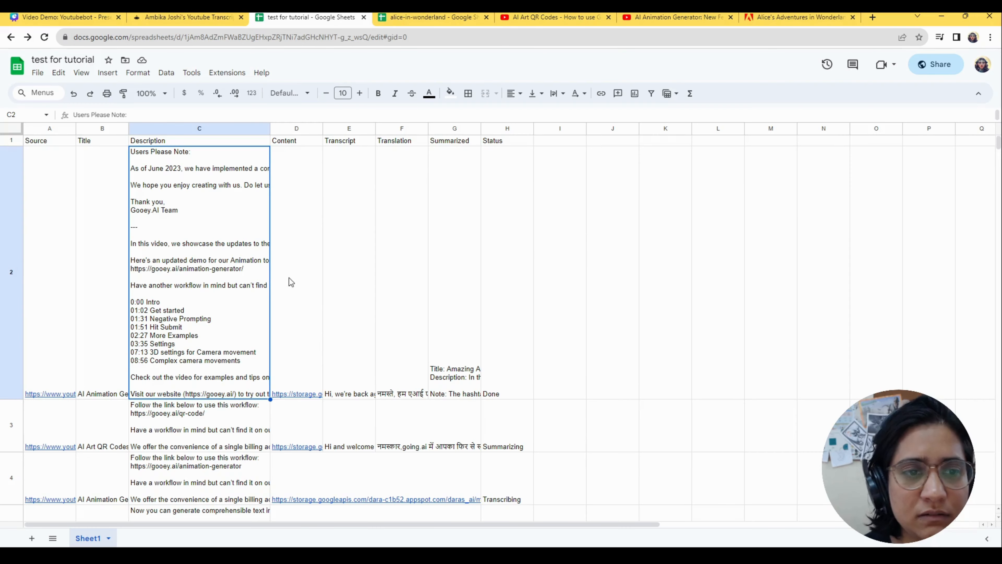
scroll(293, 387, "up", 5)
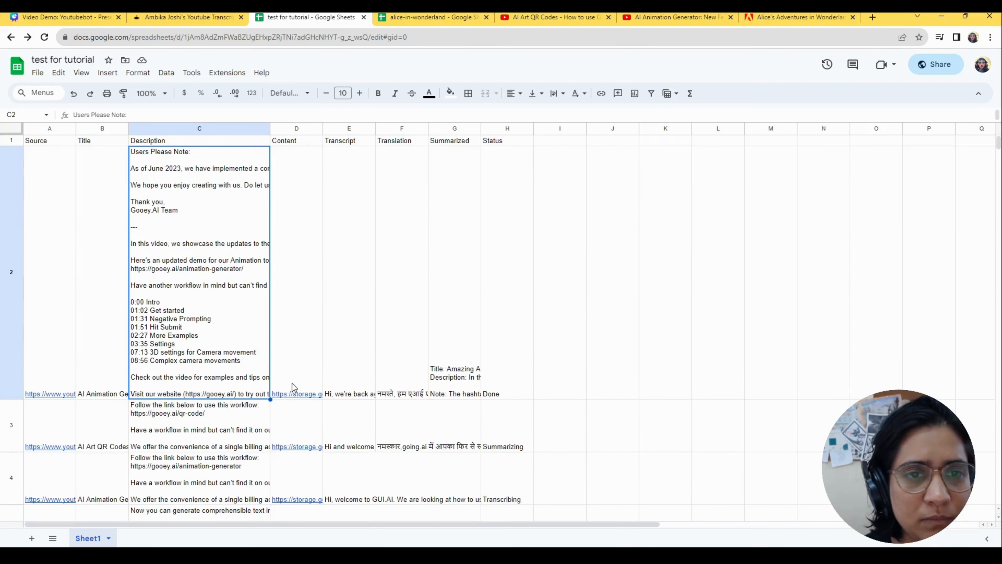
scroll(292, 387, "down", 5)
scroll(292, 385, "up", 4)
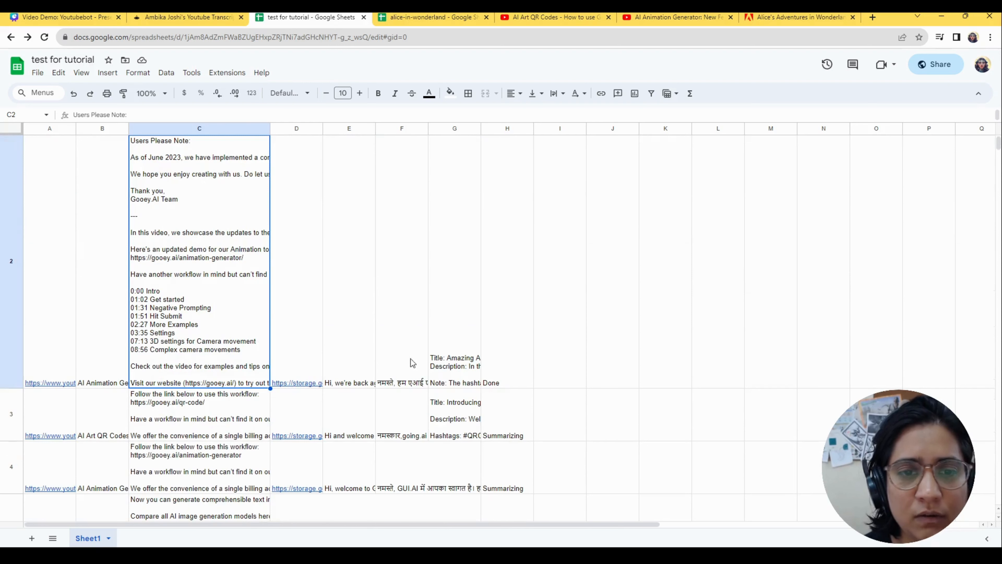
scroll(409, 409, "down", 3)
scroll(409, 409, "up", 4)
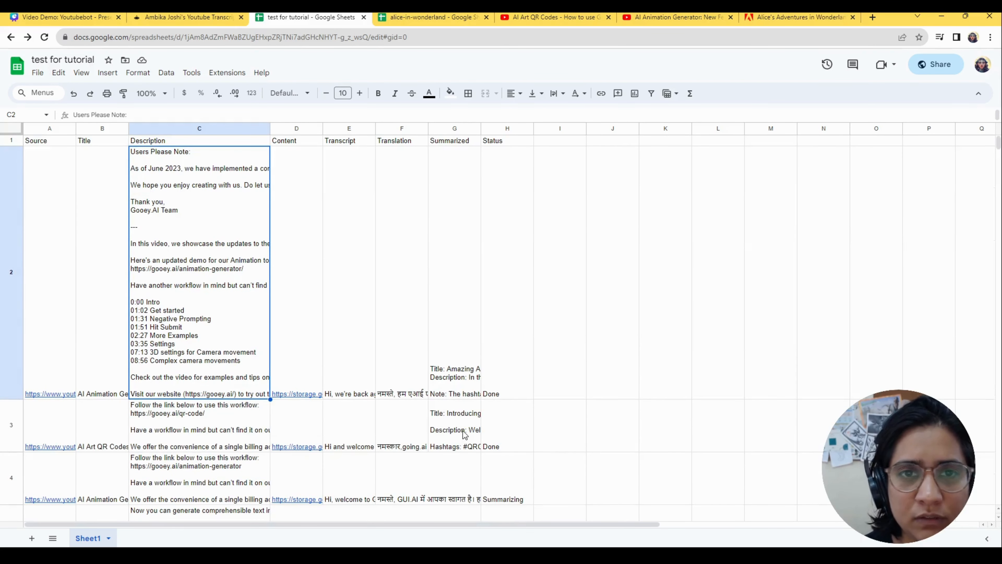
left_click(321, 435)
scroll(366, 438, "down", 5)
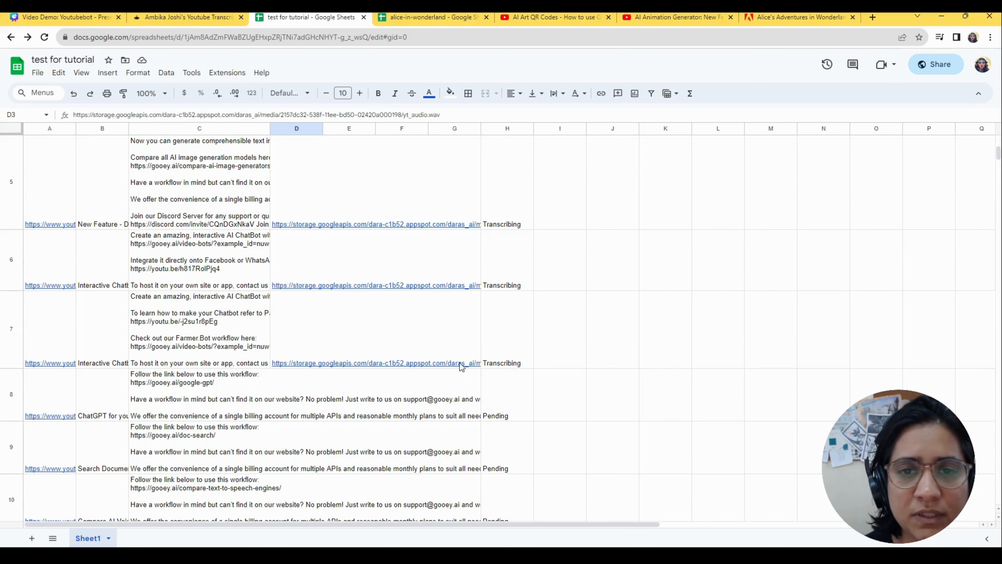
scroll(479, 351, "up", 2)
scroll(480, 354, "down", 15)
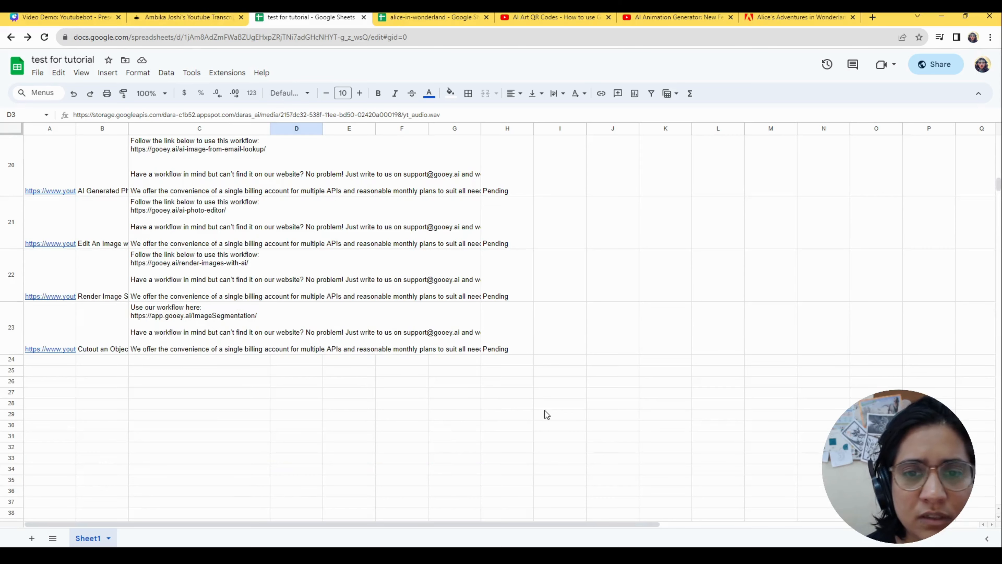
scroll(505, 402, "up", 18)
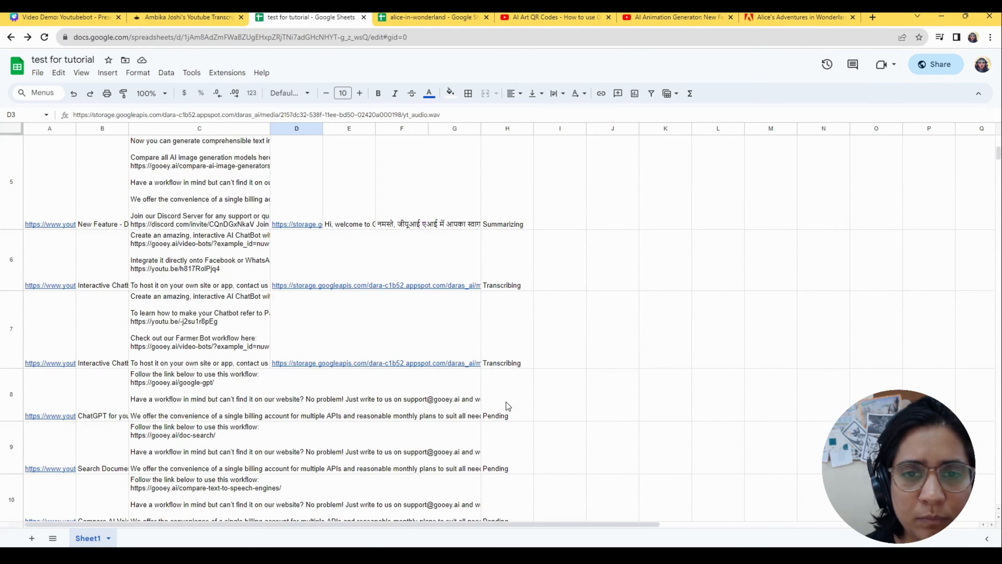
Step: Open the Gooey.AI workflow in a second tab and load its base address gooey.ai/youtube-bot/ without the run parameters
left_click(418, 17)
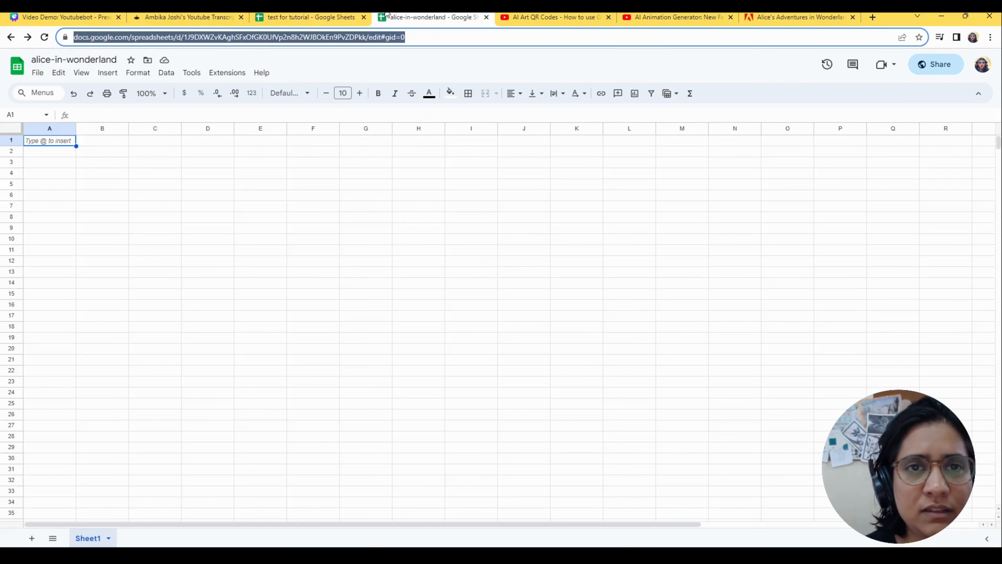
left_click(181, 17)
scroll(259, 216, "up", 5)
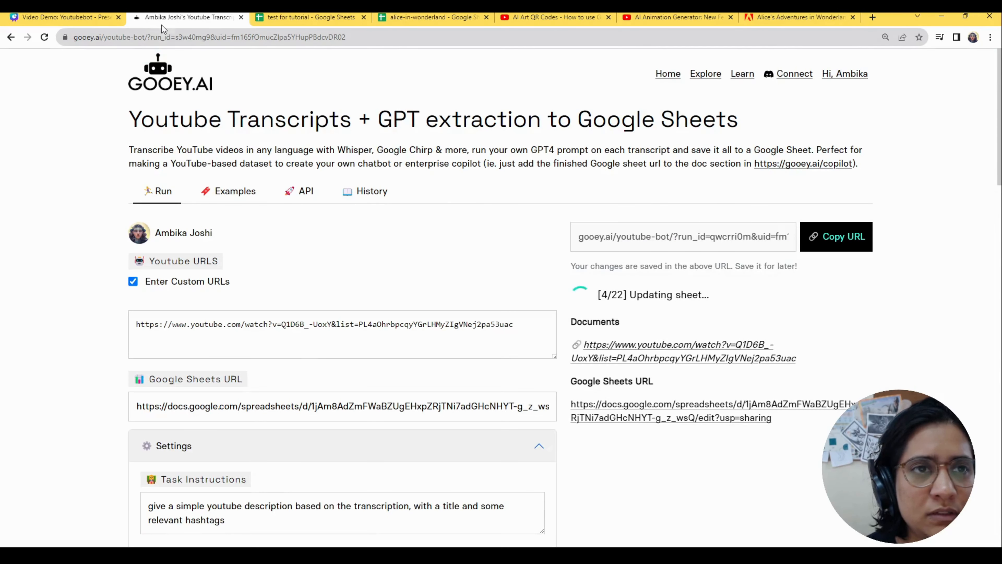
left_click(210, 104)
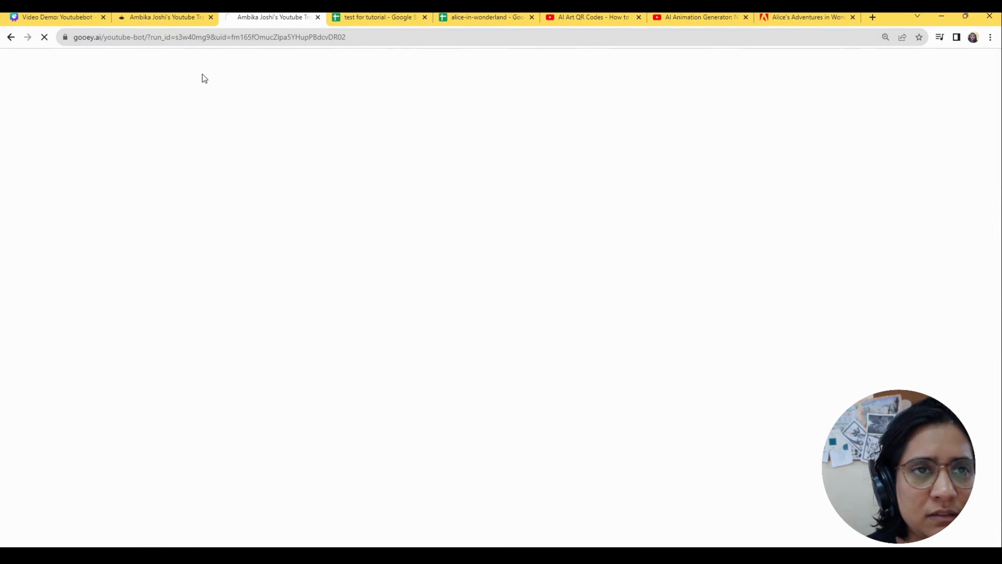
left_click_drag(148, 38, 611, 31)
key("BackSpace")
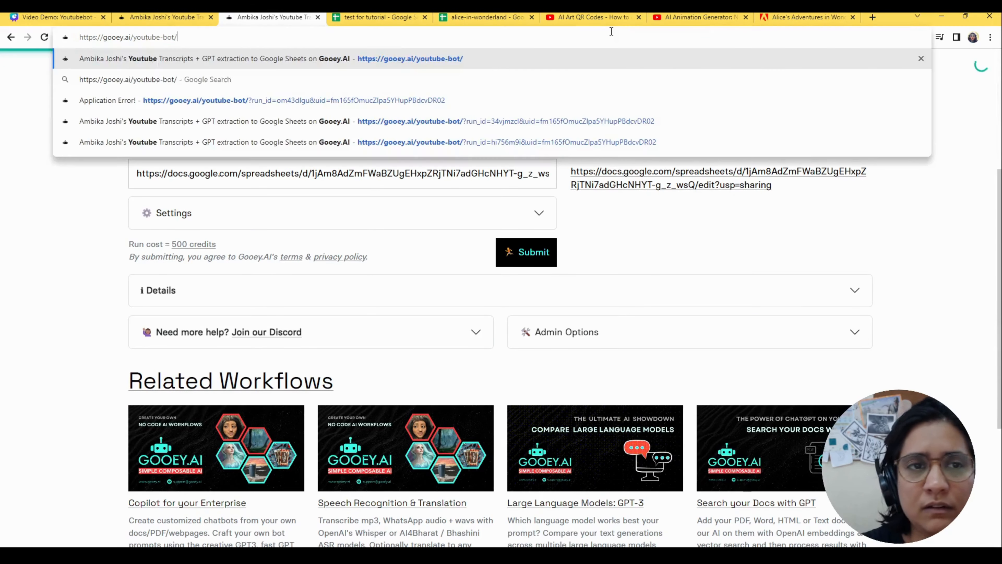
key("Return")
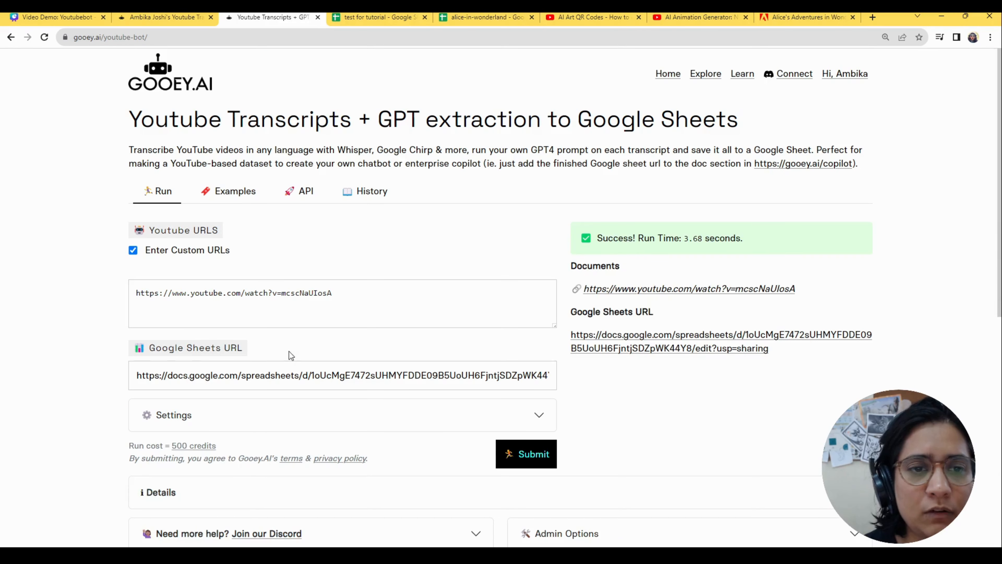
Step: Replace the Google Sheets URL in the fresh workflow with the copied link to the alice-in-wonderland sheet
left_click(289, 371)
key("ctrl+a")
key("ctrl+v")
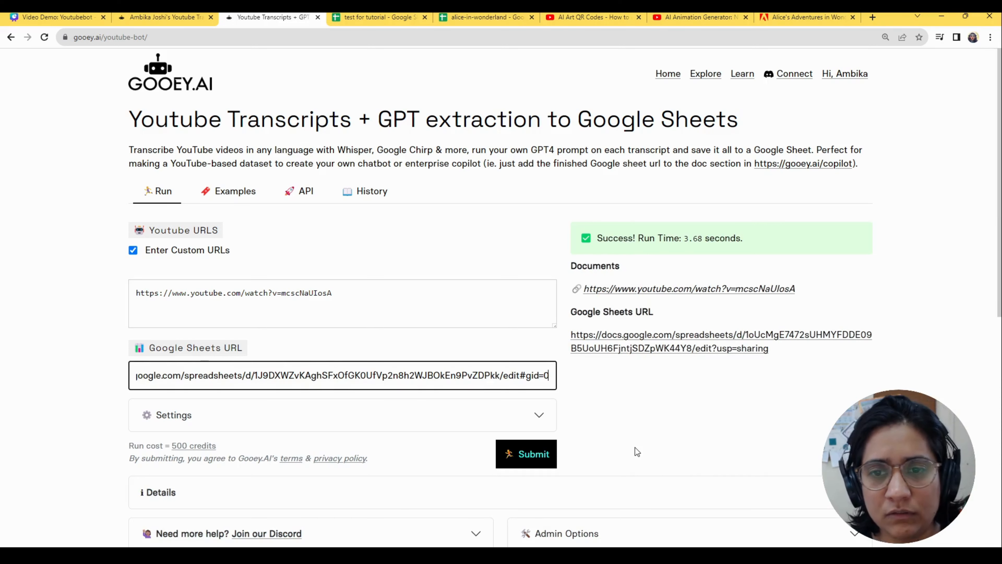
left_click(652, 405)
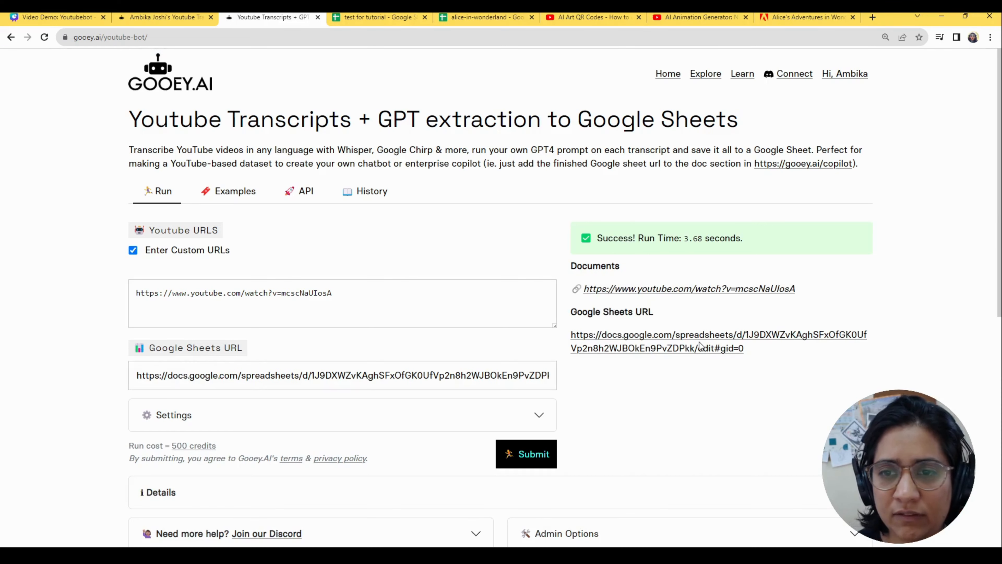
left_click(389, 369)
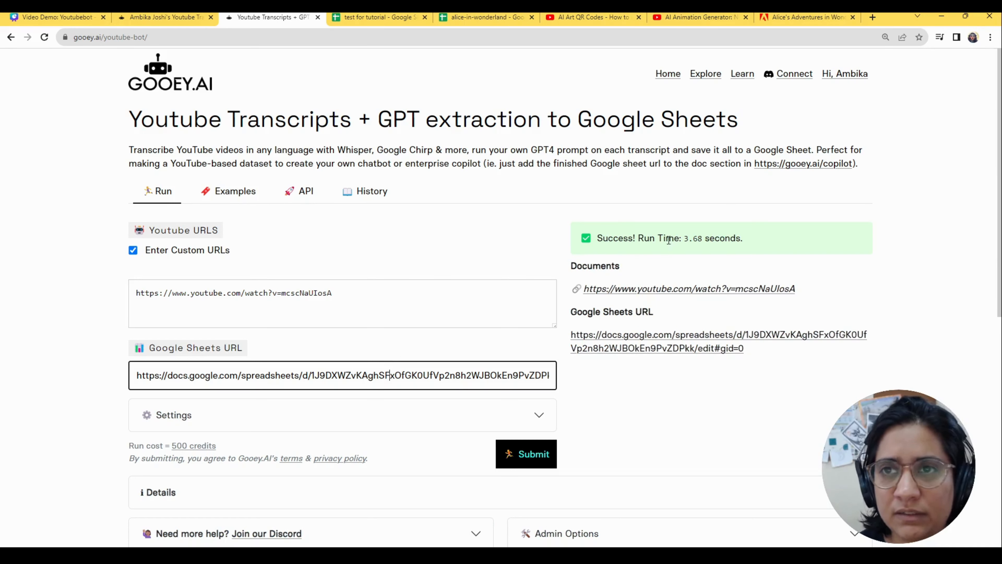
Step: Look through the opening pages of the Alice's Adventures in Wonderland PDF and copy its web address
left_click(777, 16)
scroll(470, 334, "down", 20)
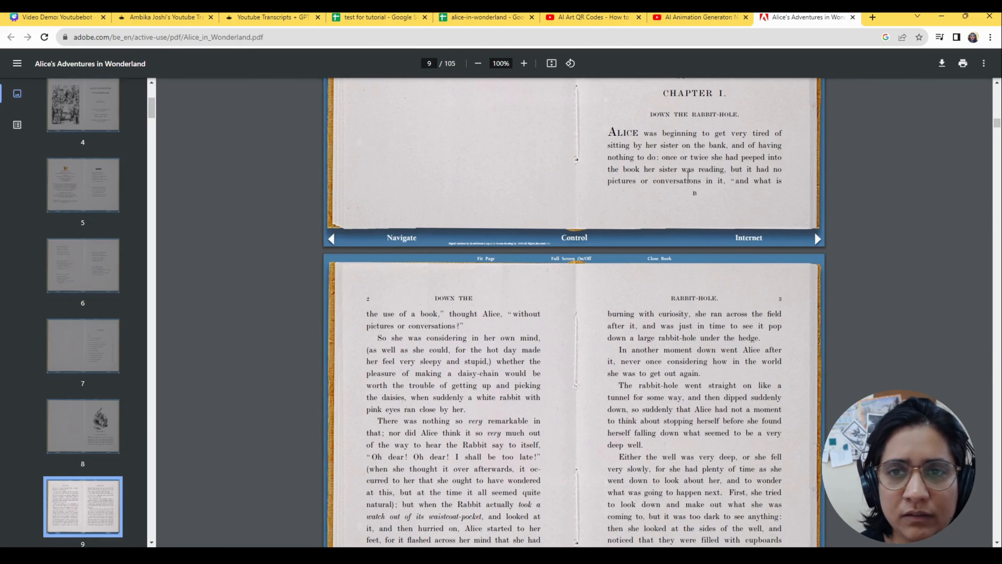
left_click(419, 32)
key("ctrl+c")
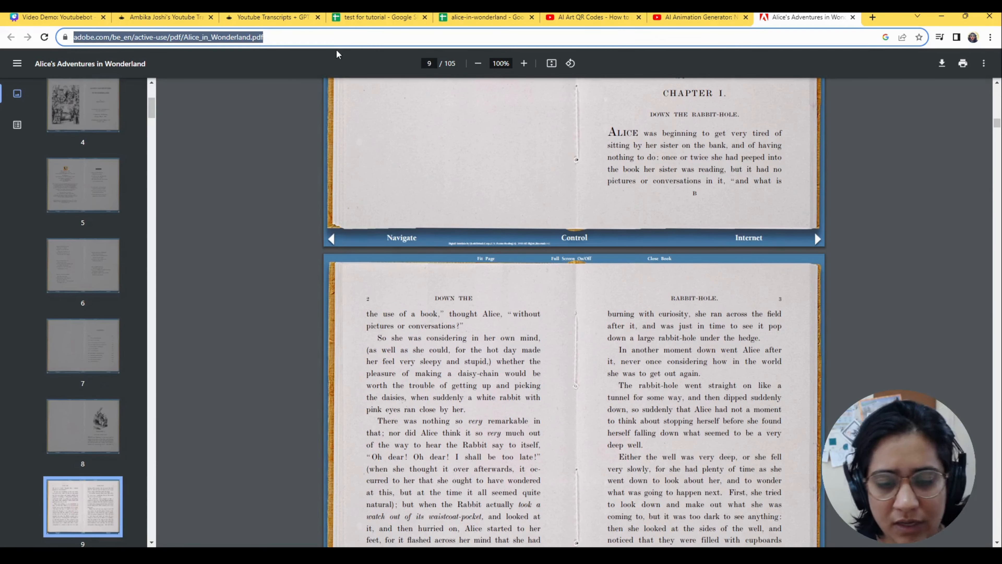
Step: Paste the Alice_in_Wonderland.pdf link over the playlist URL in the original workflow tab where the playlist run is in progress
left_click(172, 24)
triple_click(186, 321)
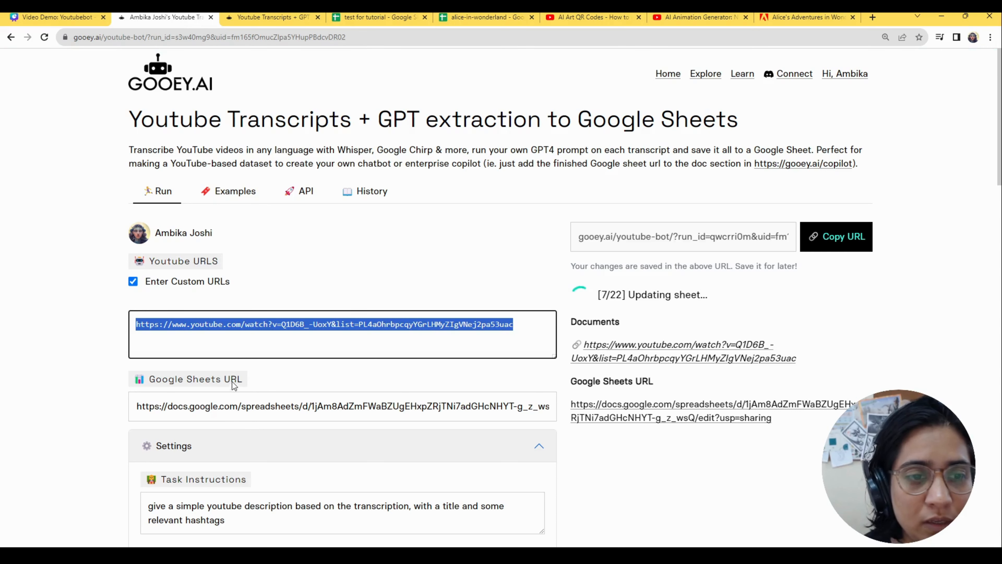
key("ctrl+v")
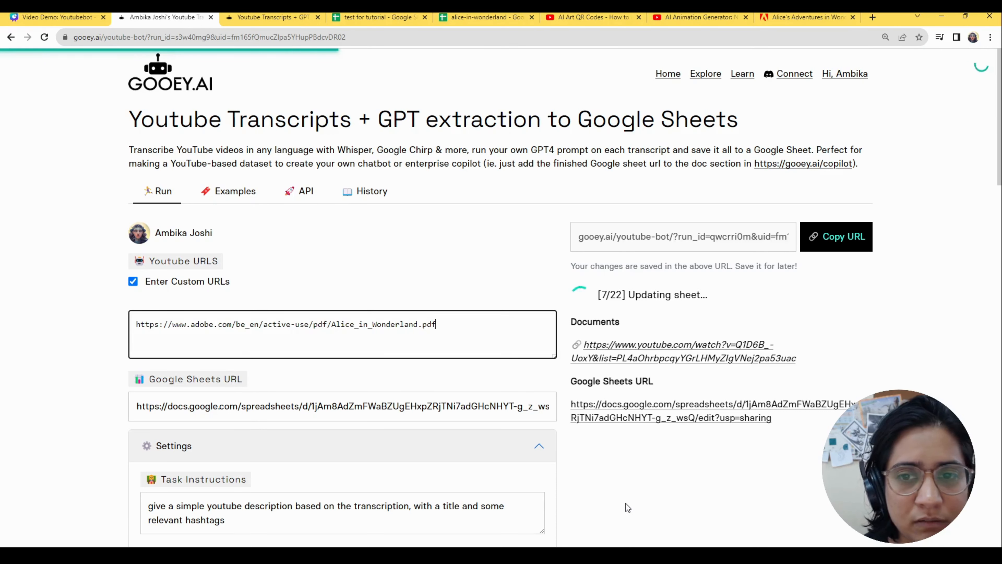
left_click(273, 17)
triple_click(178, 292)
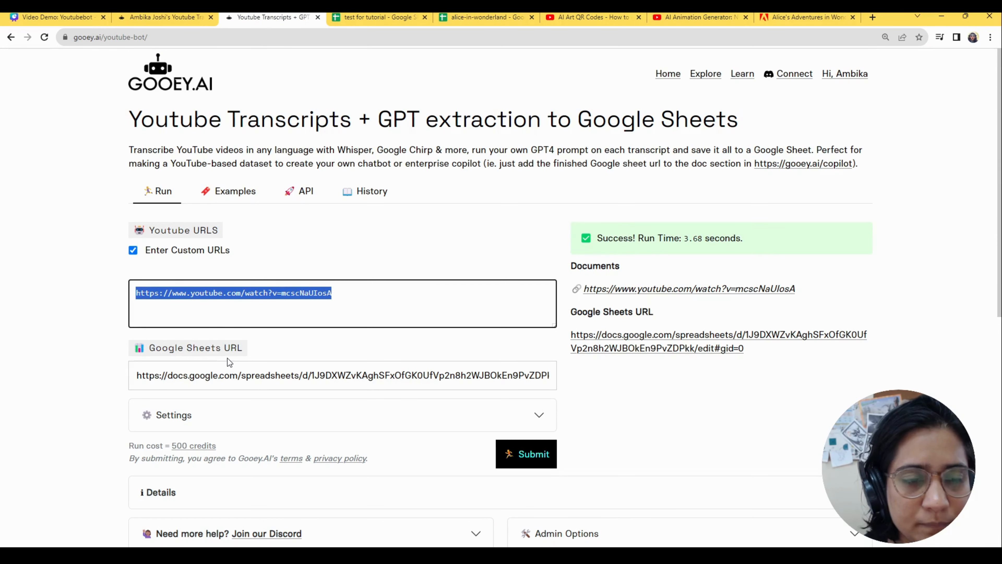
key("ctrl+v")
left_click_drag(501, 320, 133, 293)
left_click(597, 388)
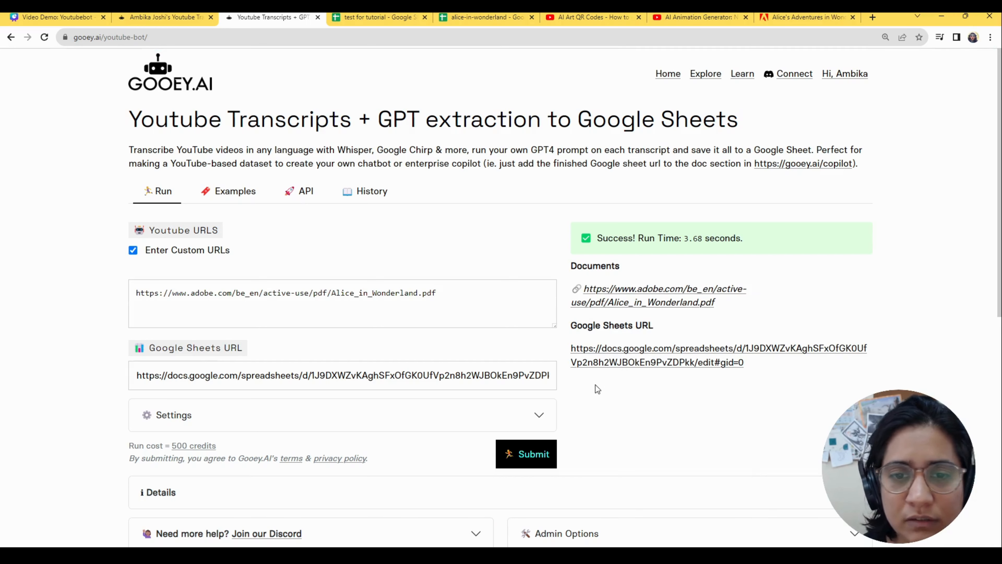
Step: Review the fresh workflow's Settings from Task Instructions to Google Translate and submit the run for the Alice in Wonderland PDF
left_click(353, 428)
scroll(362, 393, "down", 8)
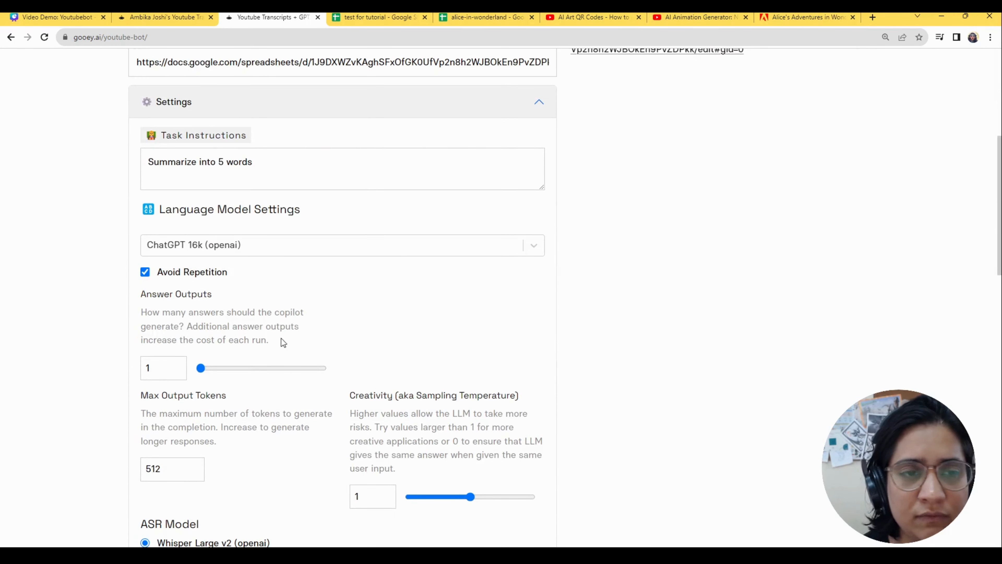
scroll(402, 422, "down", 9)
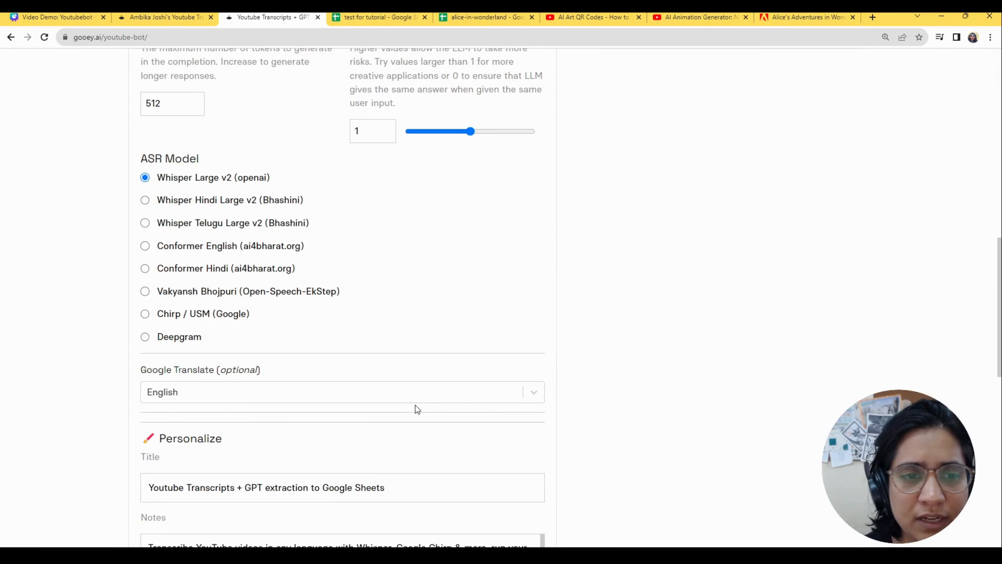
scroll(415, 405, "down", 7)
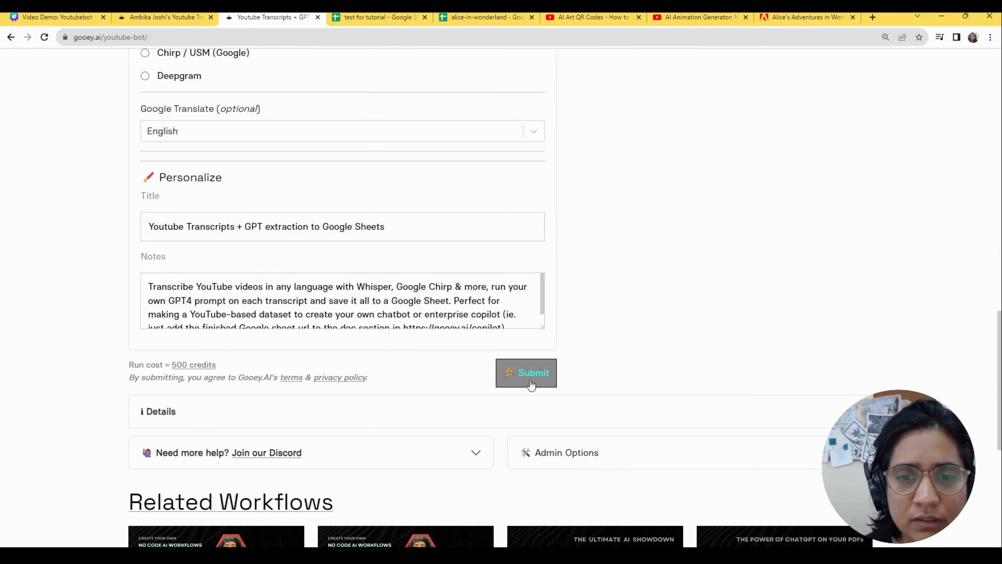
left_click(531, 385)
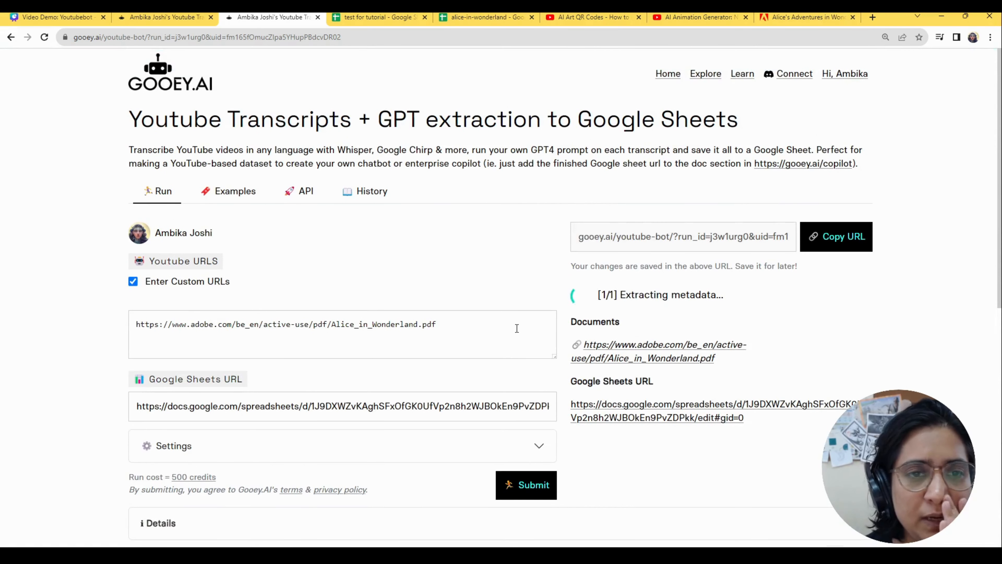
Step: Check the PDF run's status in Gooey.AI against the alice-in-wonderland sheet, and look in on the playlist run and its output sheet
left_click(474, 14)
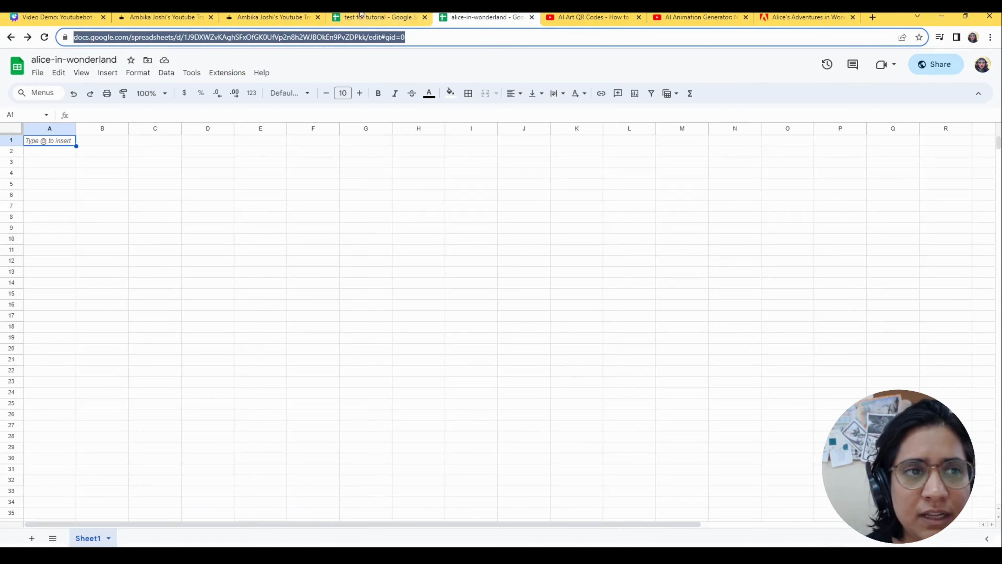
left_click(259, 14)
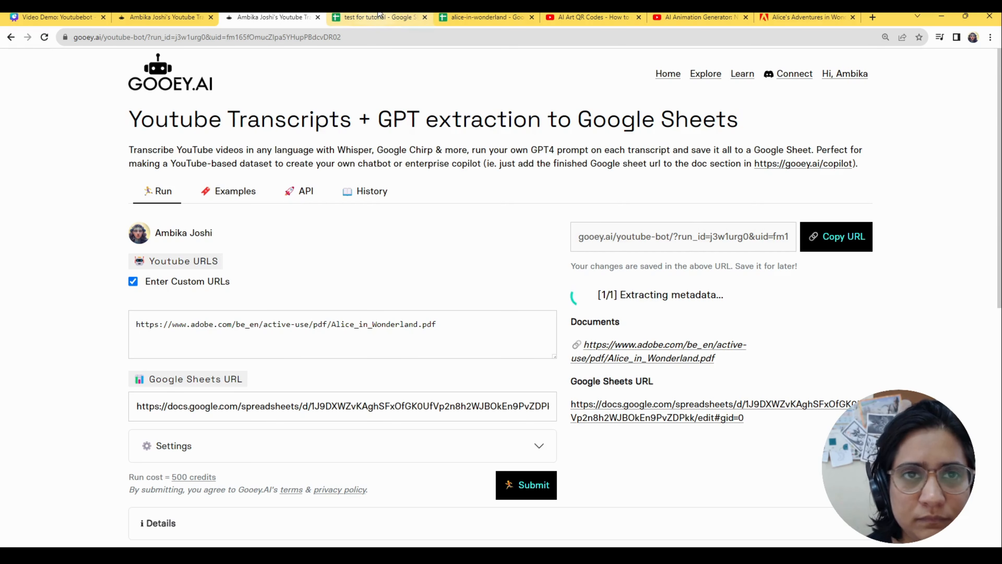
left_click(158, 15)
left_click(265, 15)
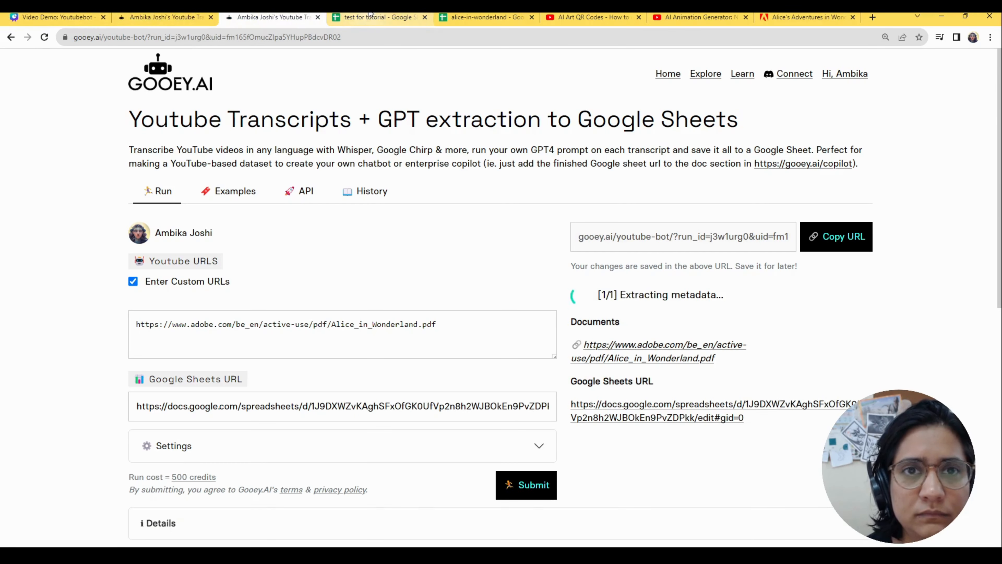
left_click(370, 15)
Step: Examine the per-page content links, transcripts, translations and summaries in the alice-in-wonderland sheet, and recheck the playlist run's progress
left_click(486, 17)
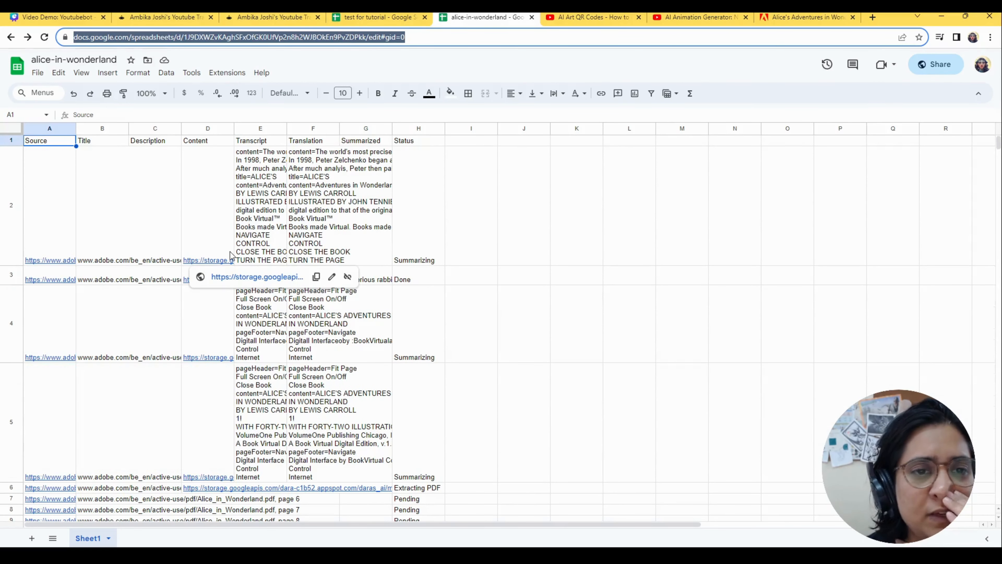
left_click(464, 347)
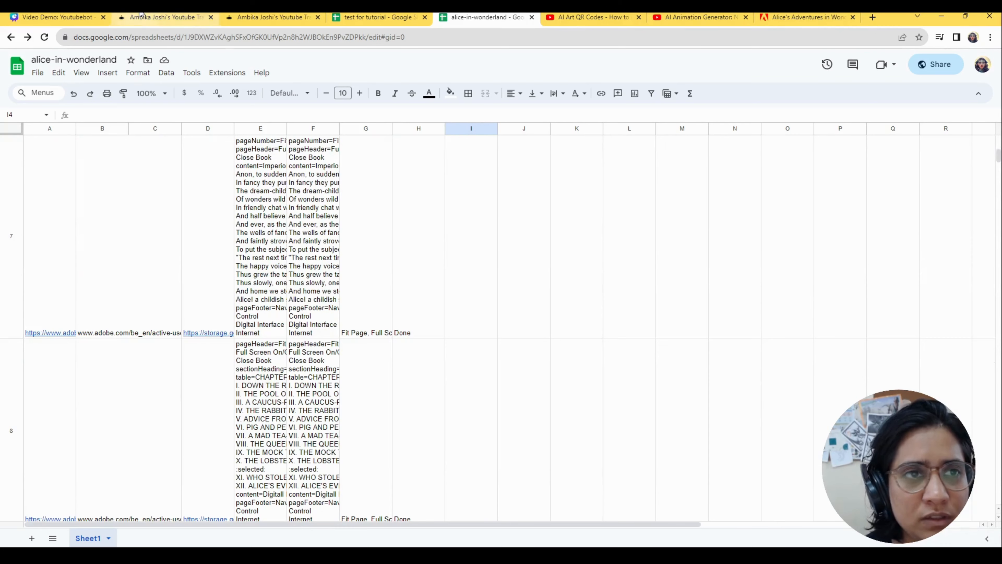
left_click(166, 17)
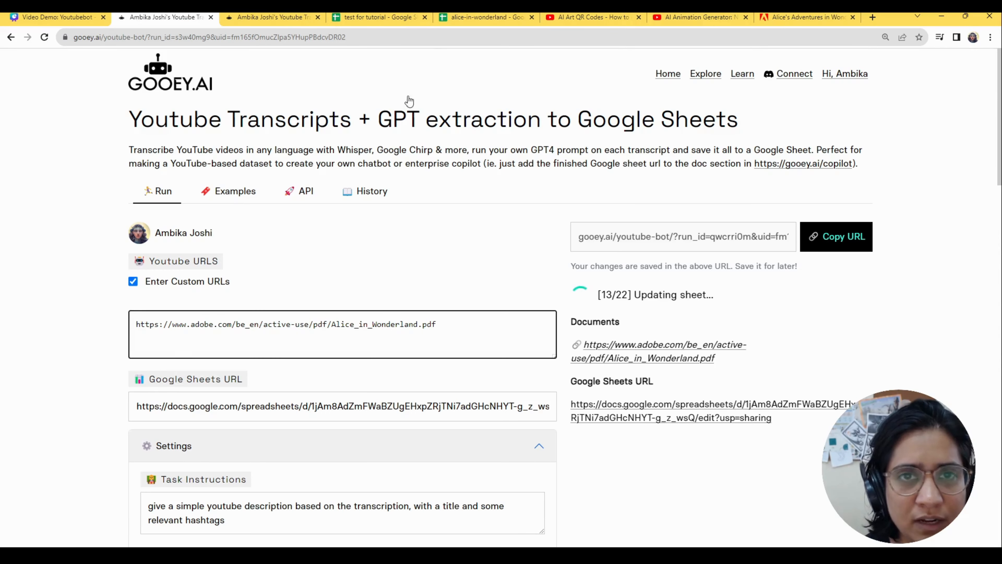
left_click(449, 16)
scroll(275, 460, "down", 10)
scroll(250, 409, "up", 20)
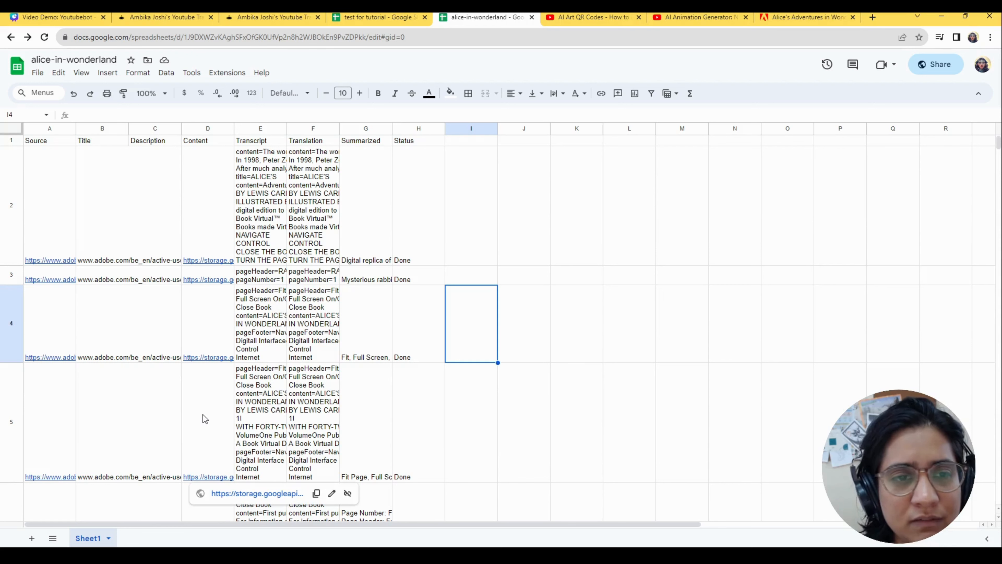
left_click(306, 350)
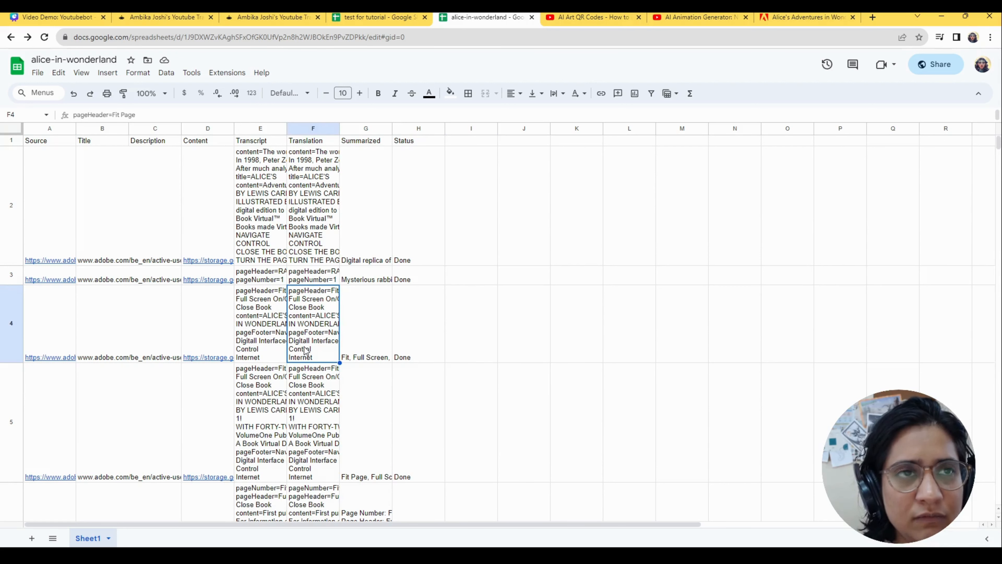
left_click(206, 337)
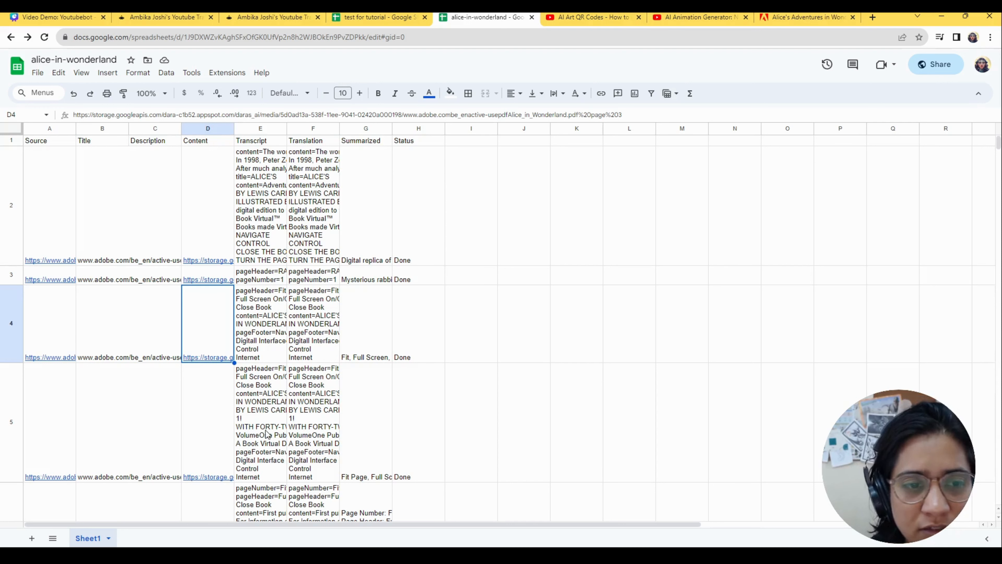
Step: Open the page 1 content link from the alice-in-wonderland sheet, view the extracted PDF page, and return to the sheet
left_click(211, 338)
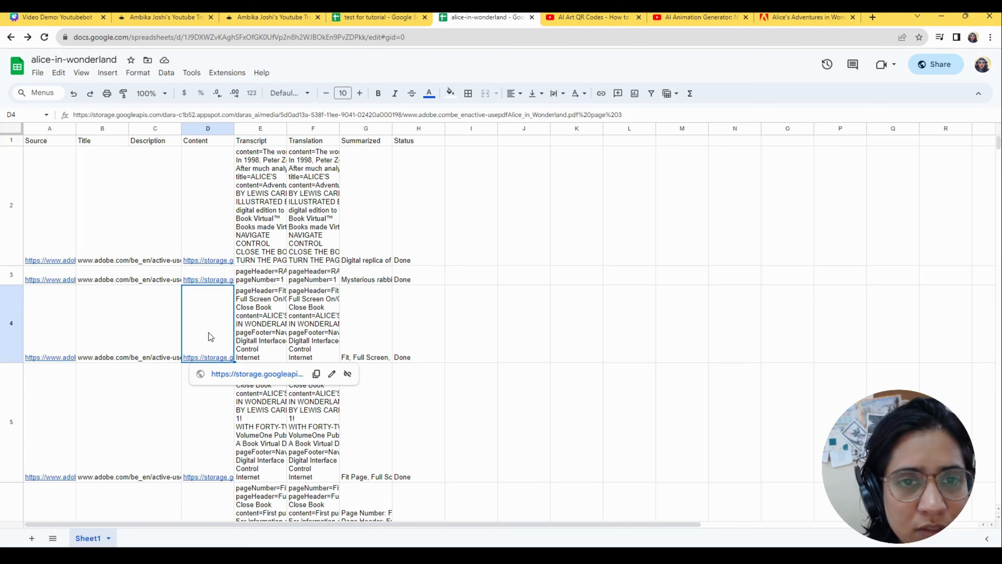
mouse_move(208, 279)
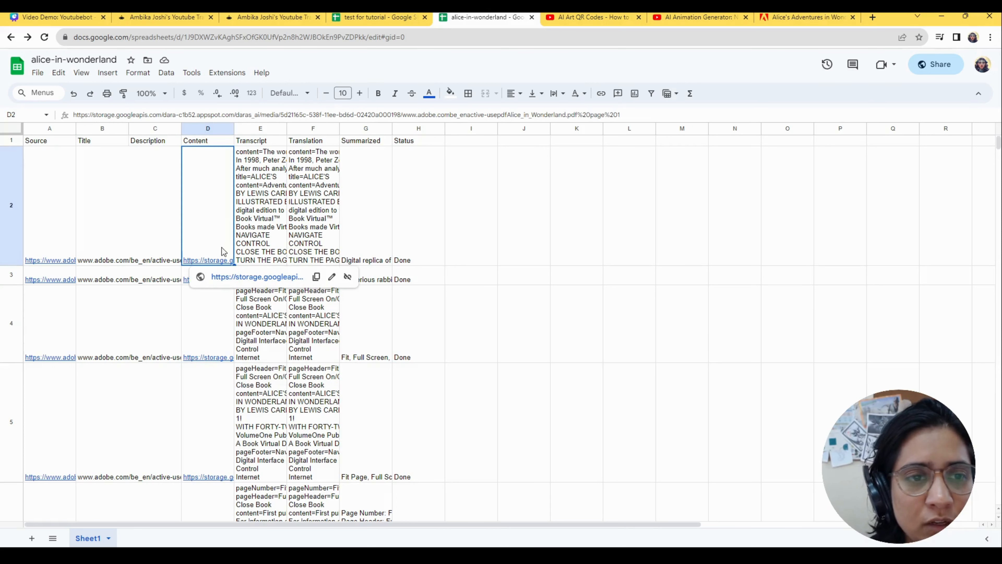
left_click(248, 277)
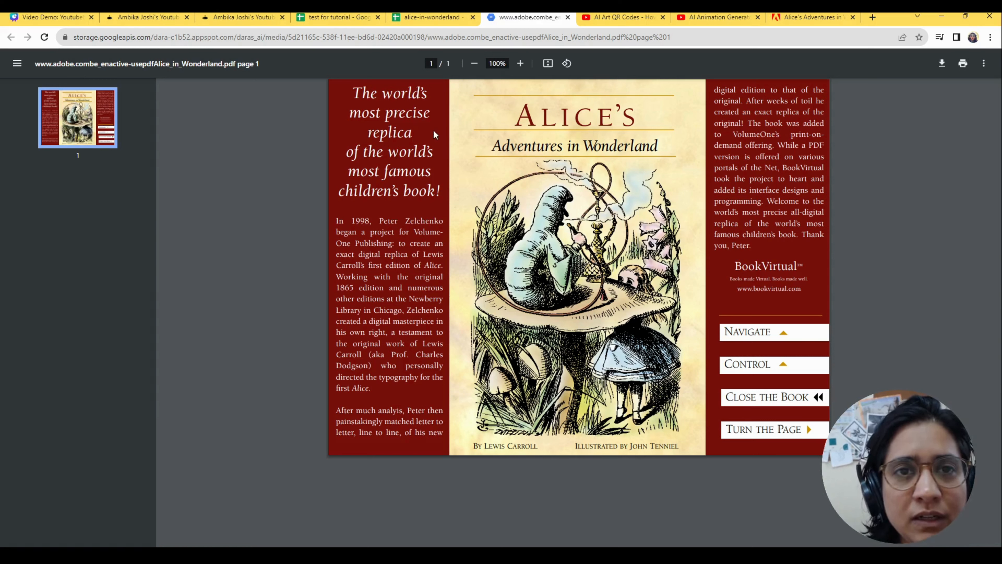
left_click(446, 20)
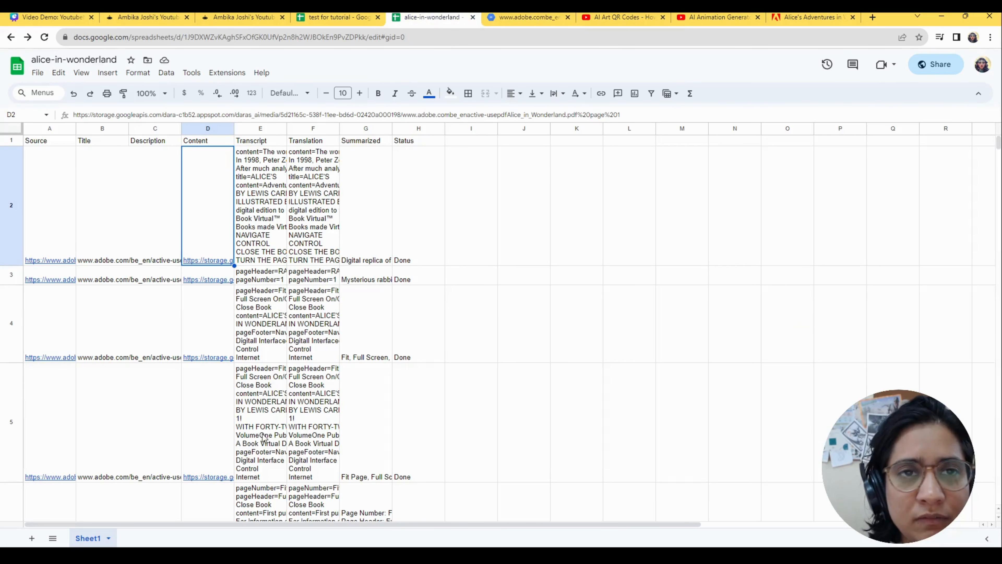
Step: Check both runs' progress and undo the URL change in the playlist run's workflow, restoring the YouTube playlist link in place of the Alice in Wonderland PDF
left_click(359, 17)
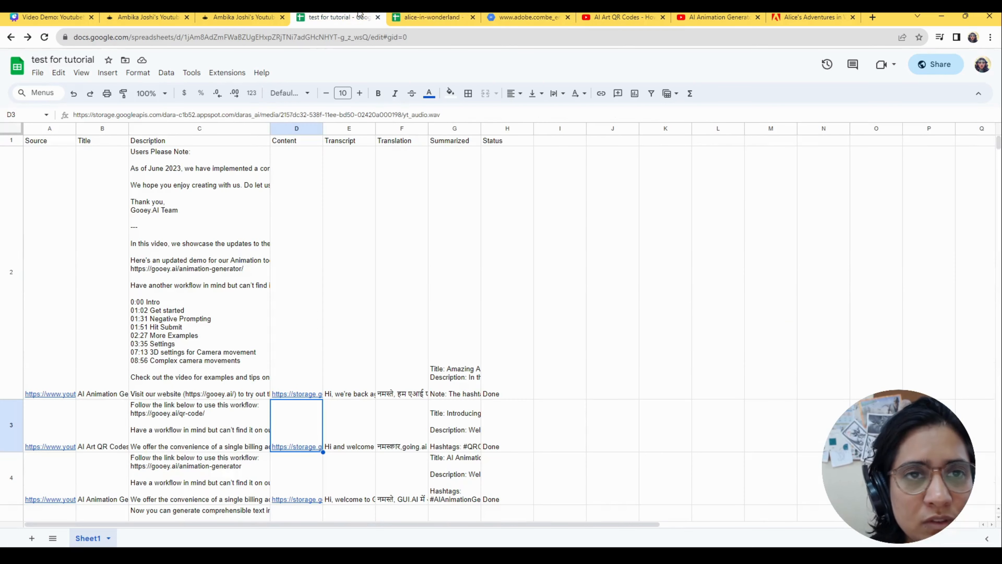
left_click(237, 17)
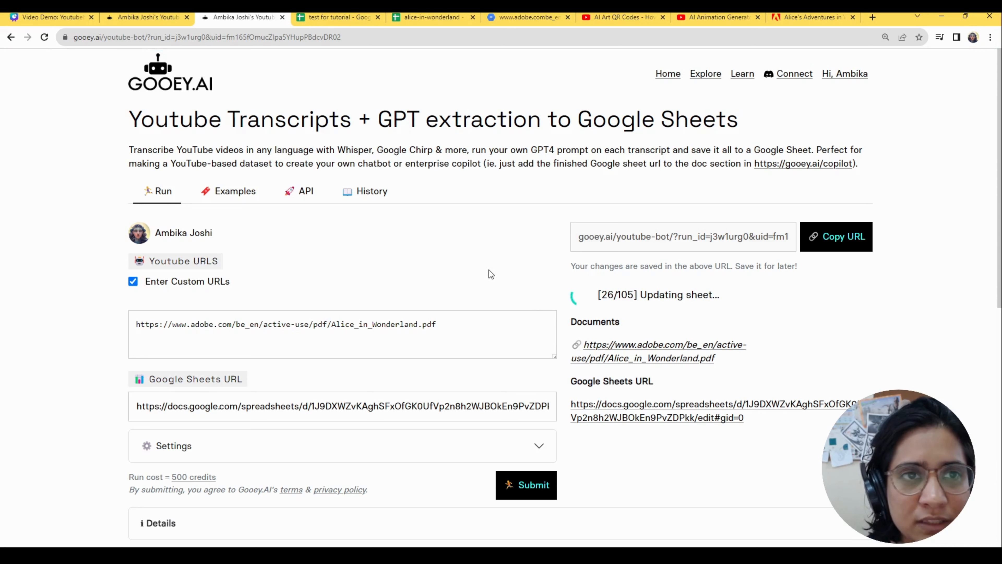
left_click(147, 17)
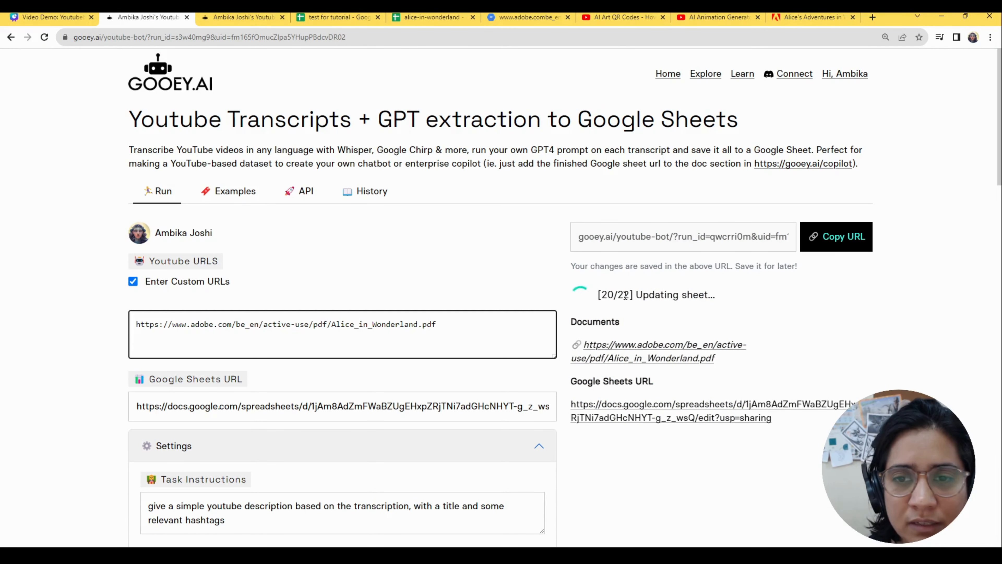
left_click(269, 336)
key("ctrl+z")
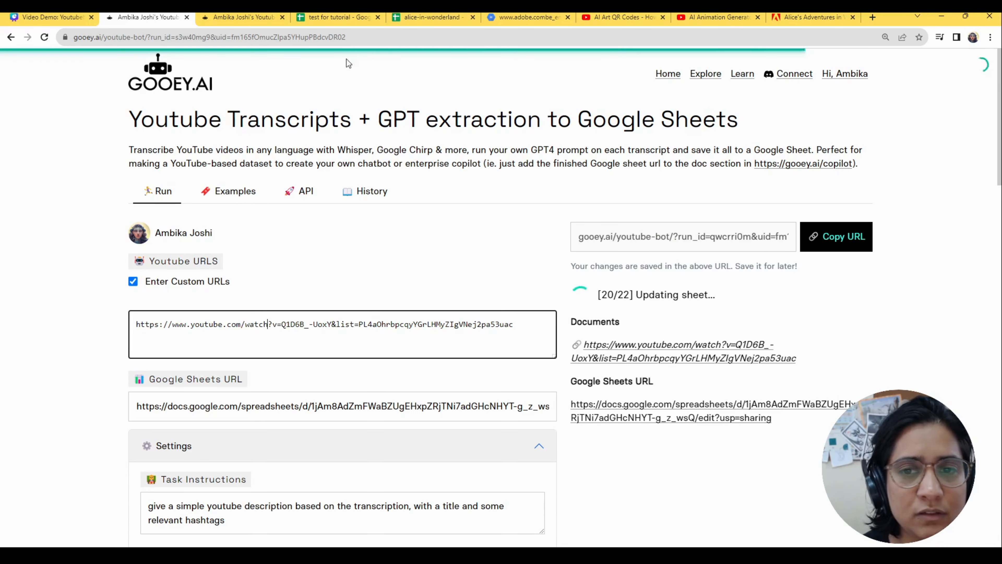
Step: Check the PDF run's progress, the last video rows' statuses in the test for tutorial sheet, and the playlist run's completion
left_click(244, 17)
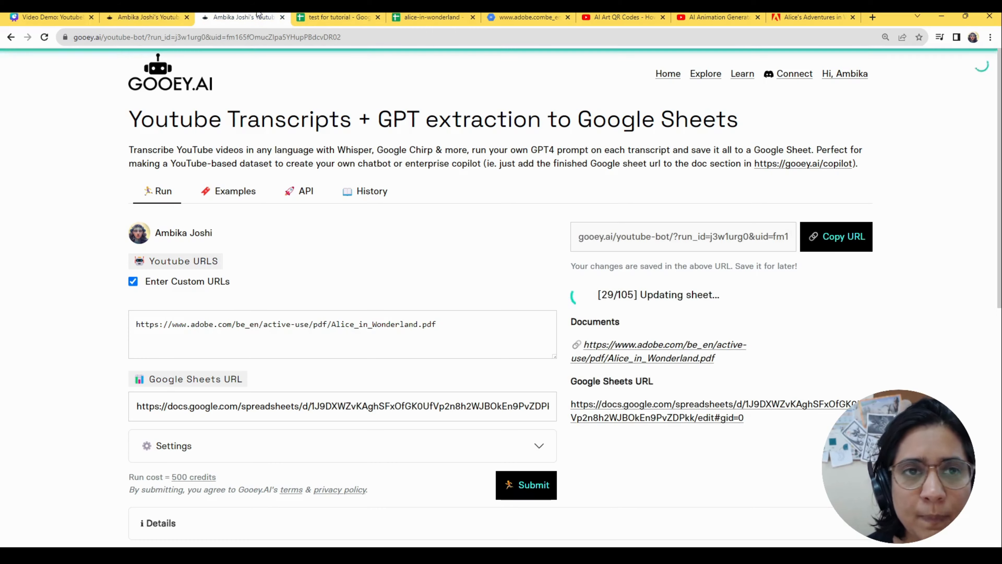
left_click(338, 16)
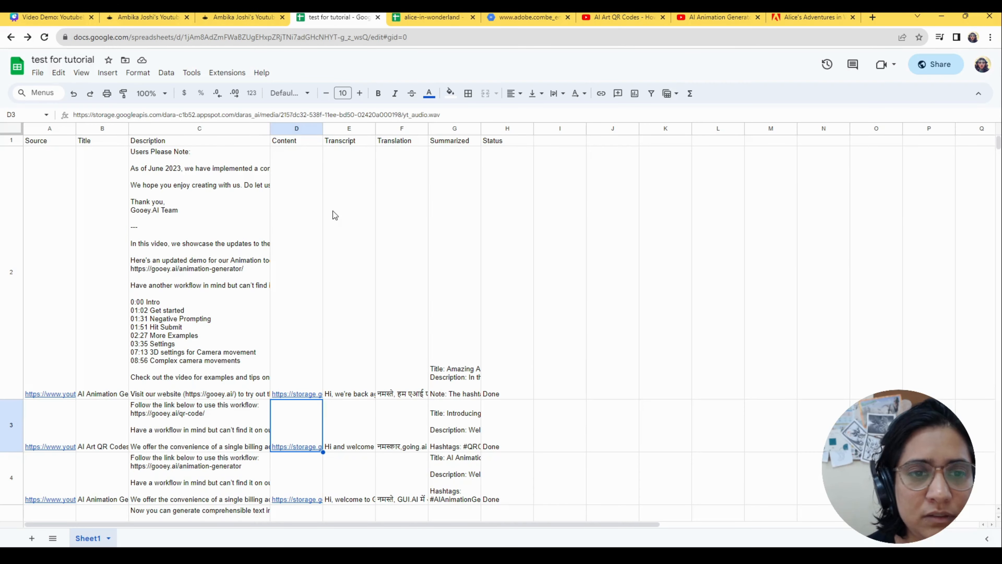
scroll(347, 282, "down", 20)
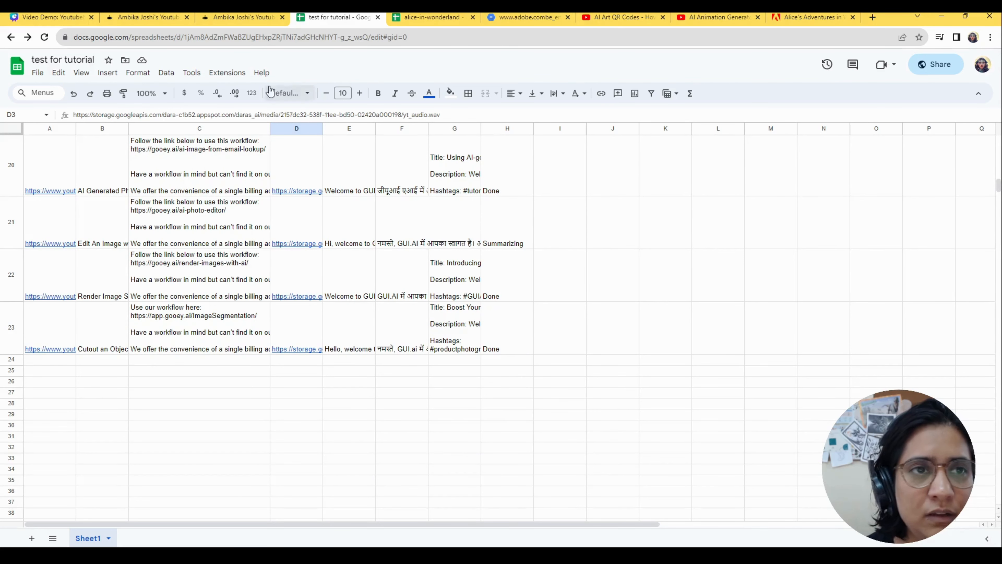
left_click(163, 16)
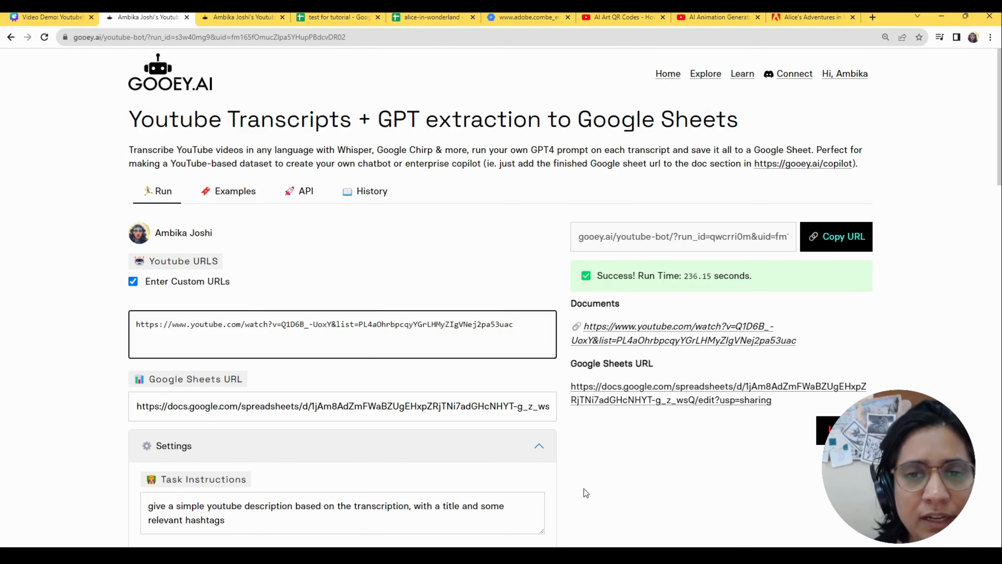
Step: Compare the alice-in-wonderland sheet with the playlist run, and review the test for tutorial sheet from its last rows back to the first
left_click(441, 15)
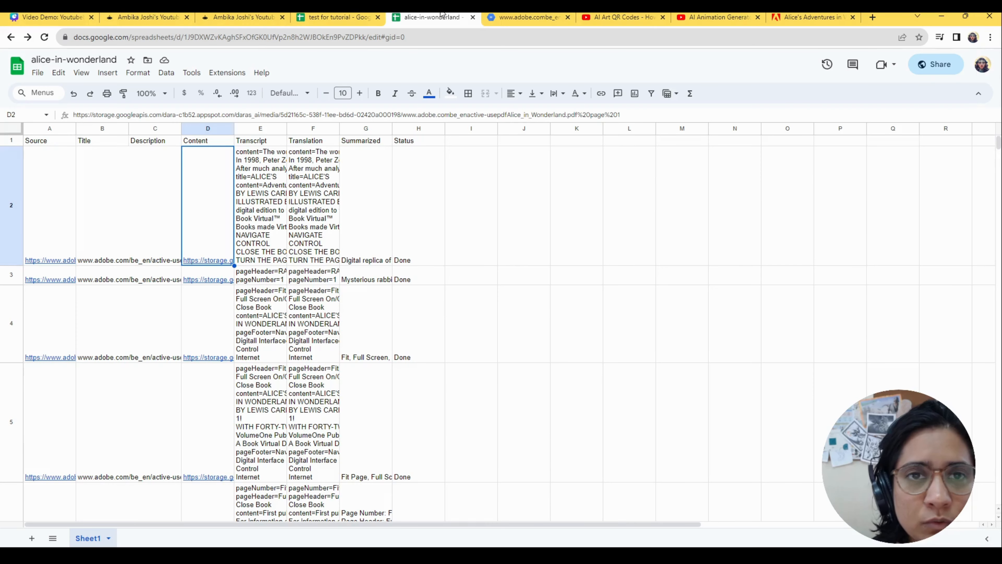
left_click(151, 15)
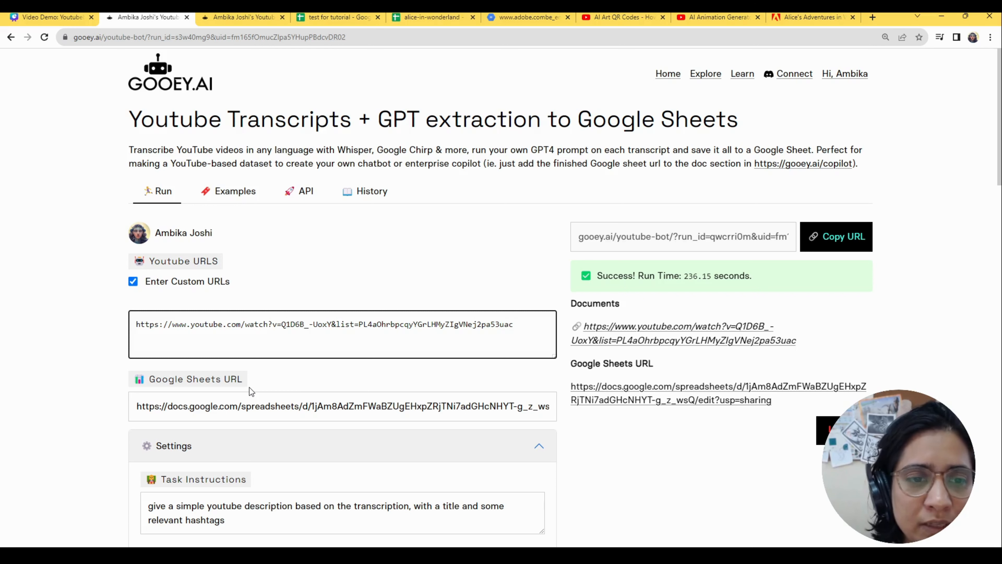
left_click(304, 266)
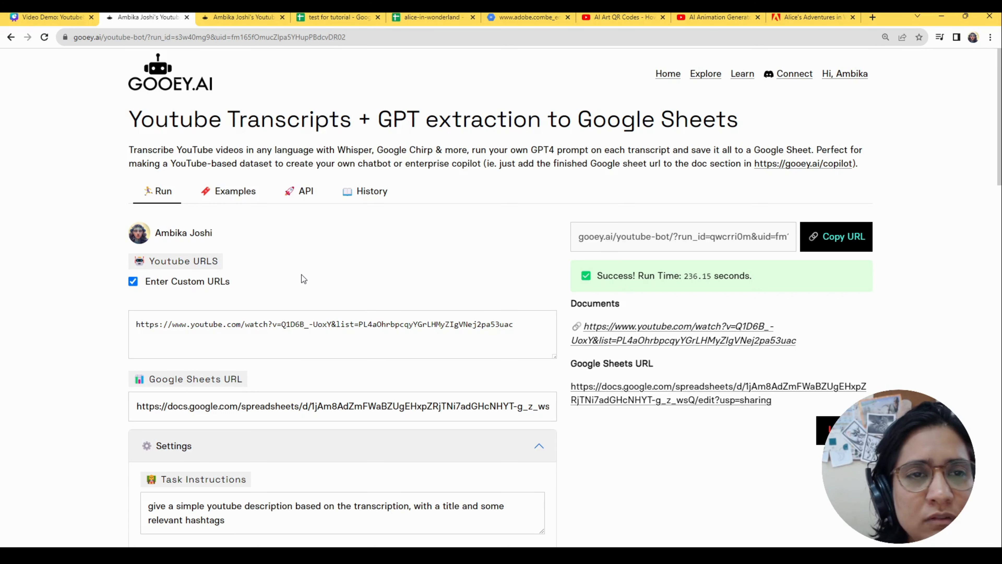
left_click(327, 16)
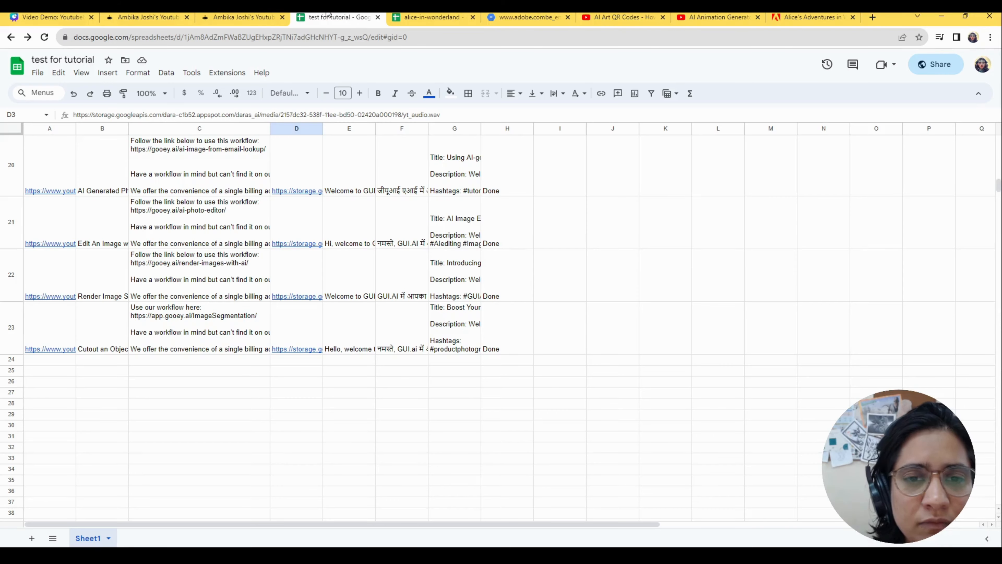
scroll(404, 300, "up", 20)
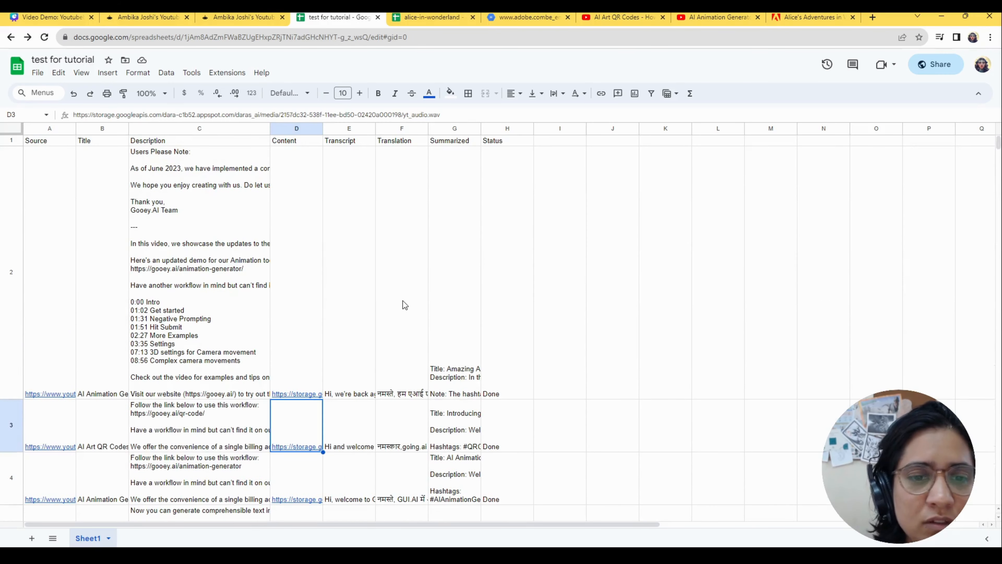
Step: Look through the processed page rows in the alice-in-wonderland sheet and compare them with the PDF run's progress in Gooey.AI
left_click(417, 17)
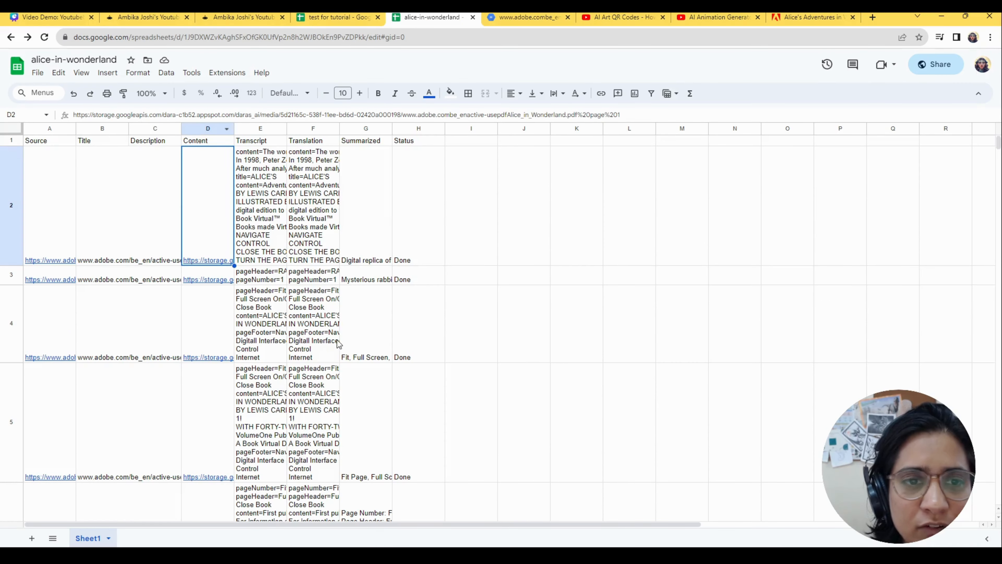
scroll(338, 345, "down", 20)
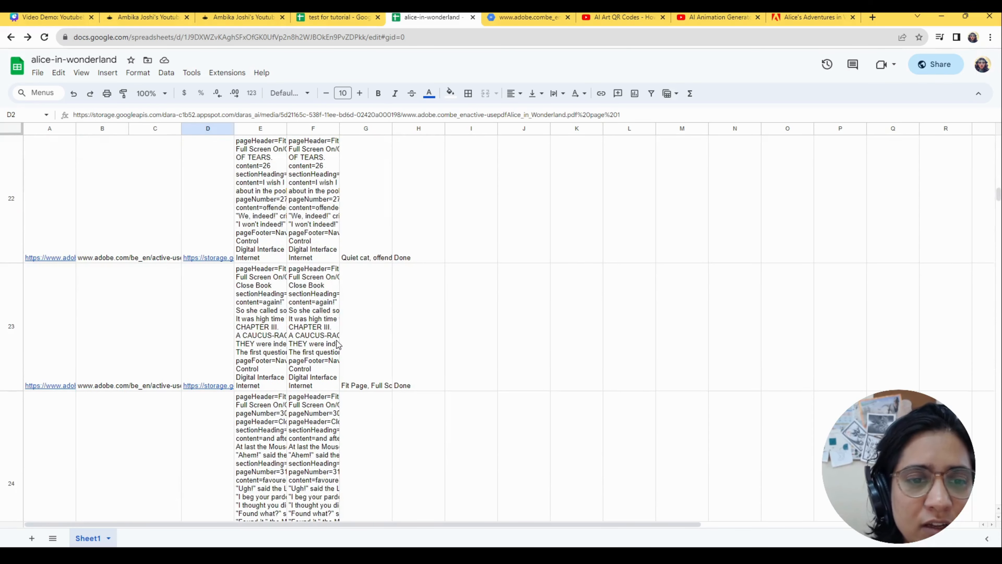
scroll(339, 323, "down", 10)
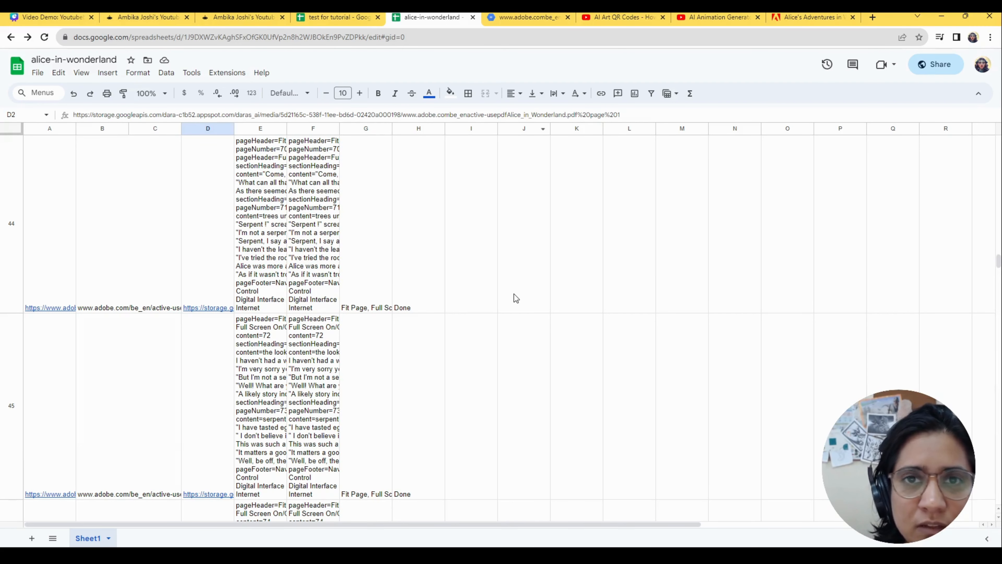
left_click(228, 17)
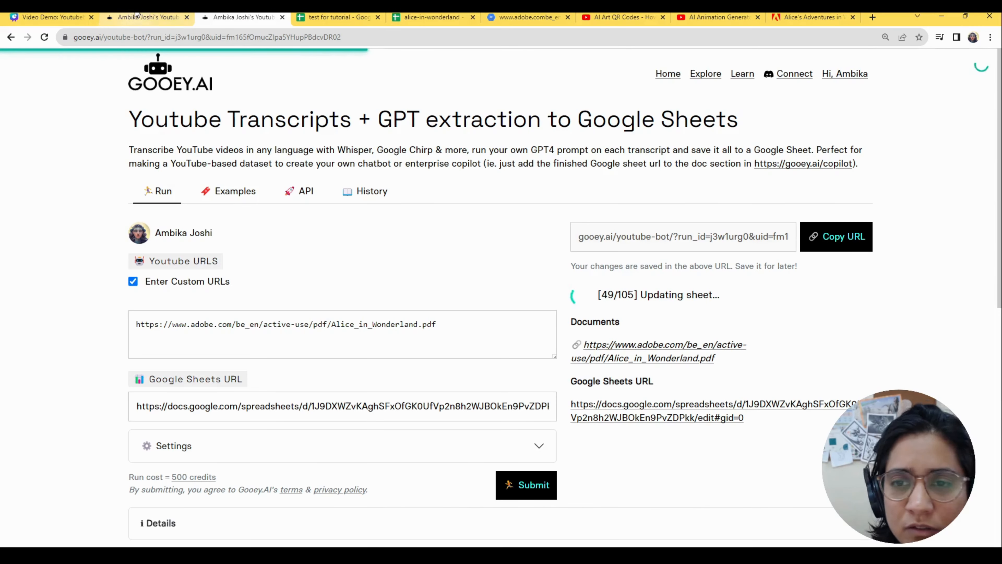
left_click(138, 16)
left_click(221, 17)
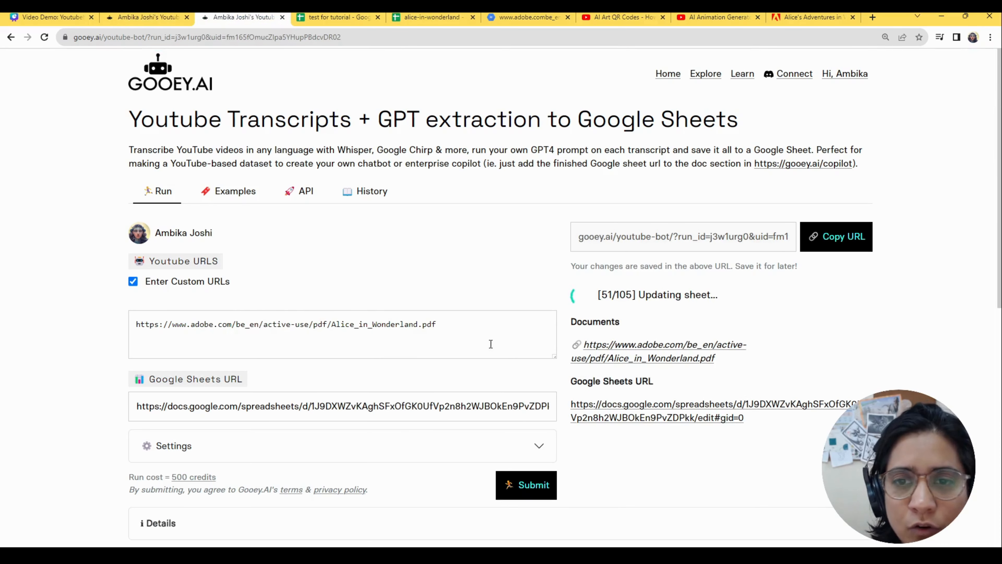
Step: View the Related Workflows section below the PDF run and return to the run's inputs and status
scroll(598, 483, "down", 4)
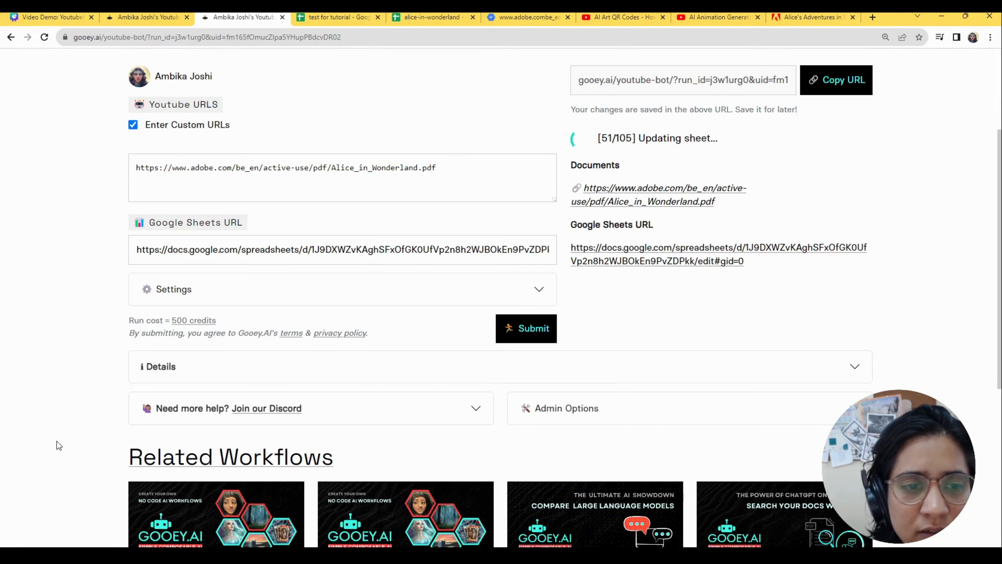
scroll(360, 307, "down", 3)
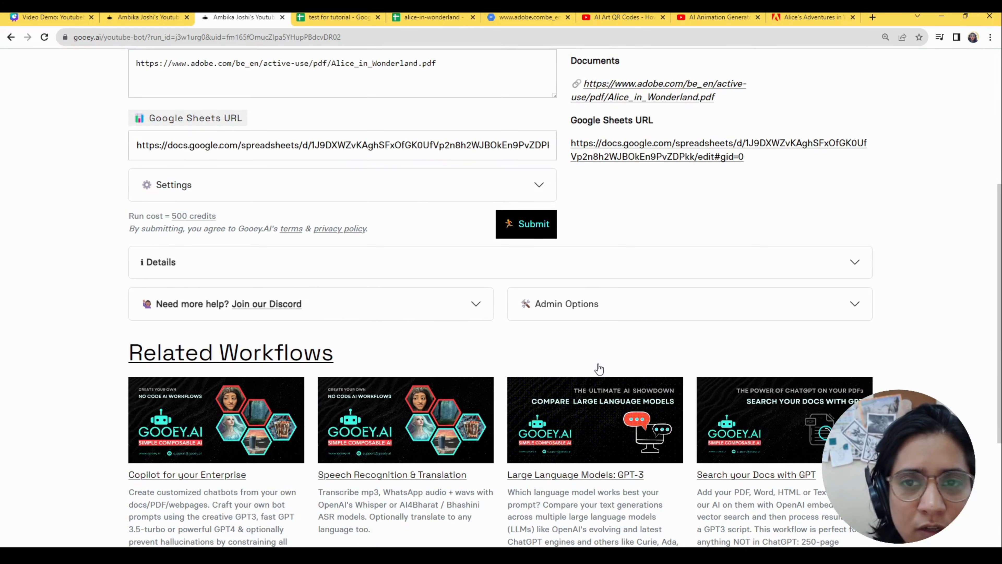
scroll(598, 364, "up", 5)
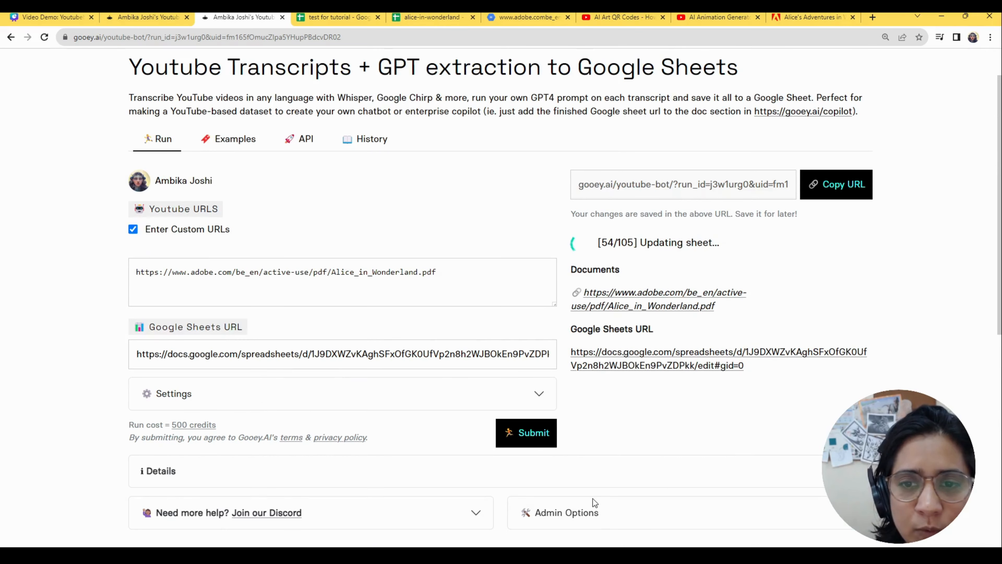